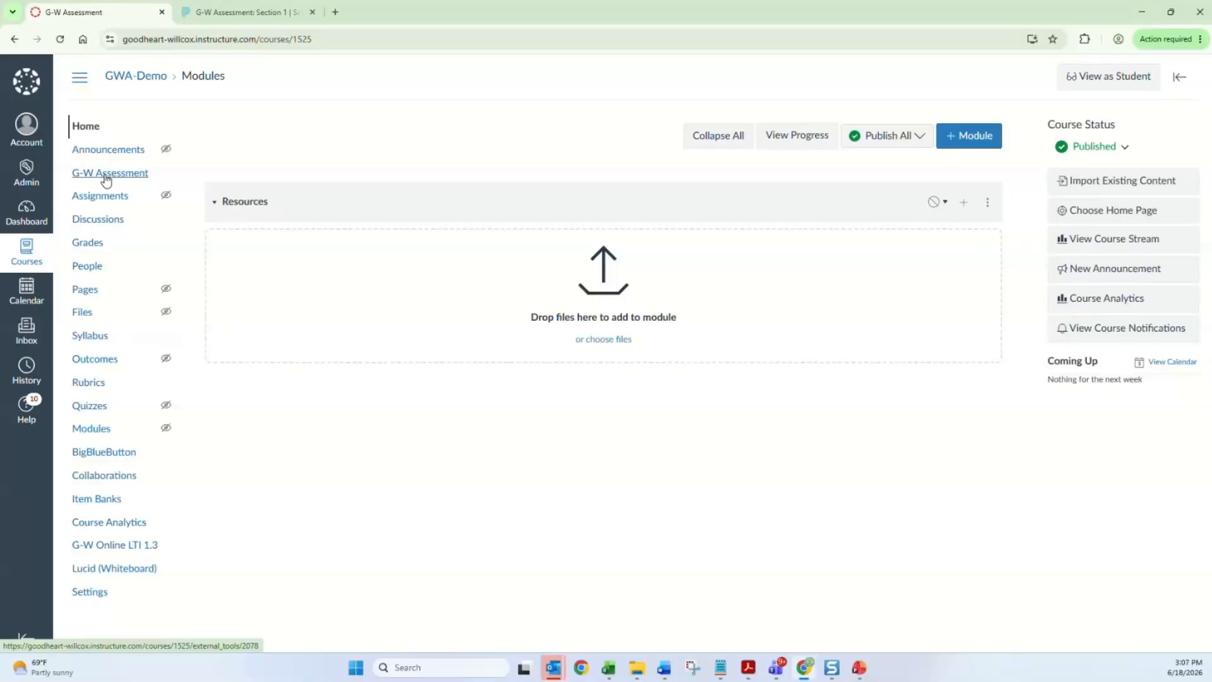
# Connect the GWA-Demo course to G-W Assessment by creating a classroom for the LMS with the name G-W Assessment
pyautogui.click(106, 179)
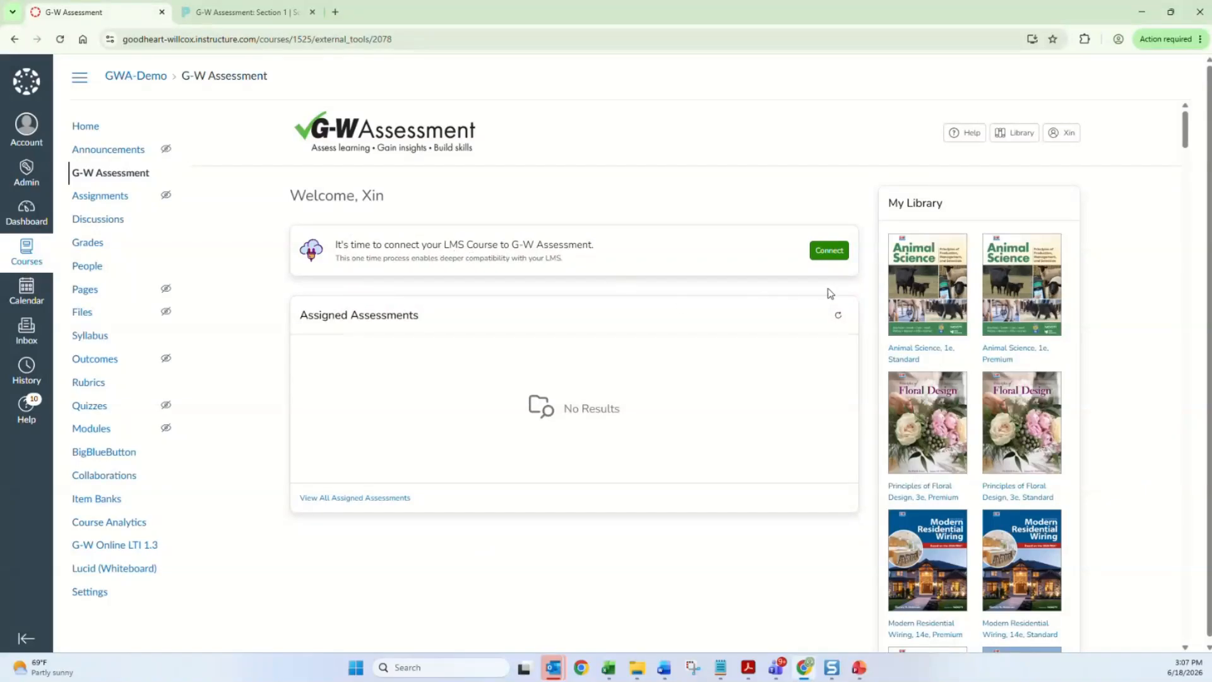
pyautogui.click(829, 251)
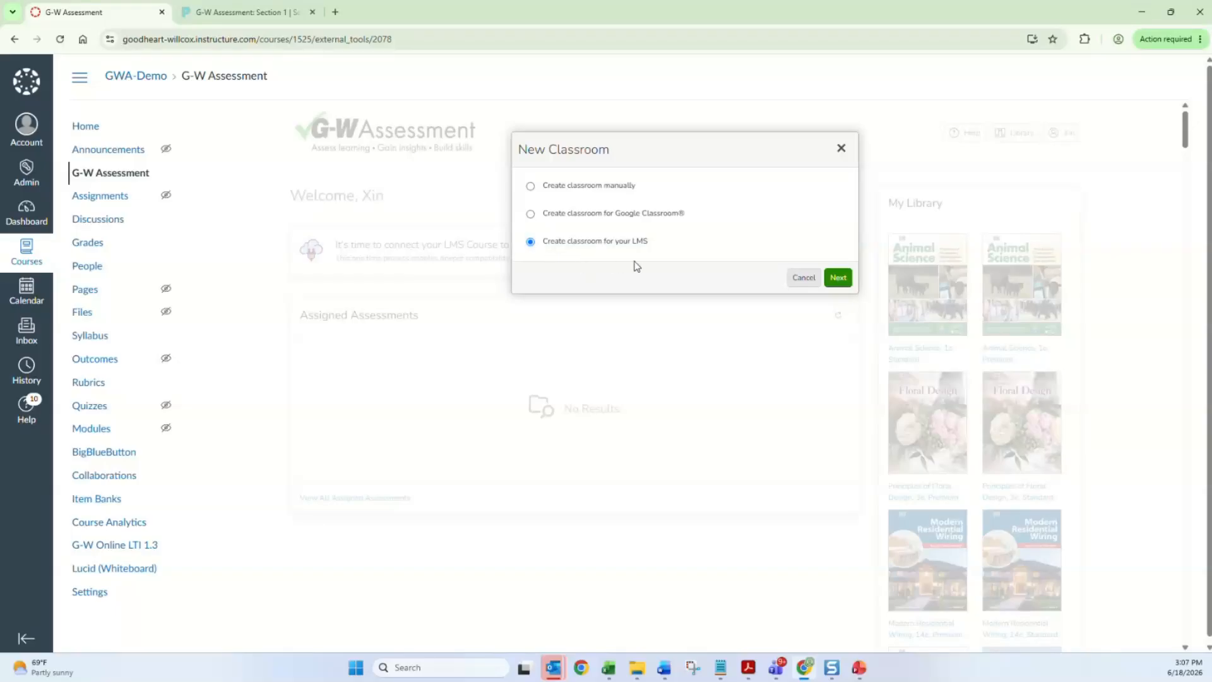
pyautogui.click(838, 277)
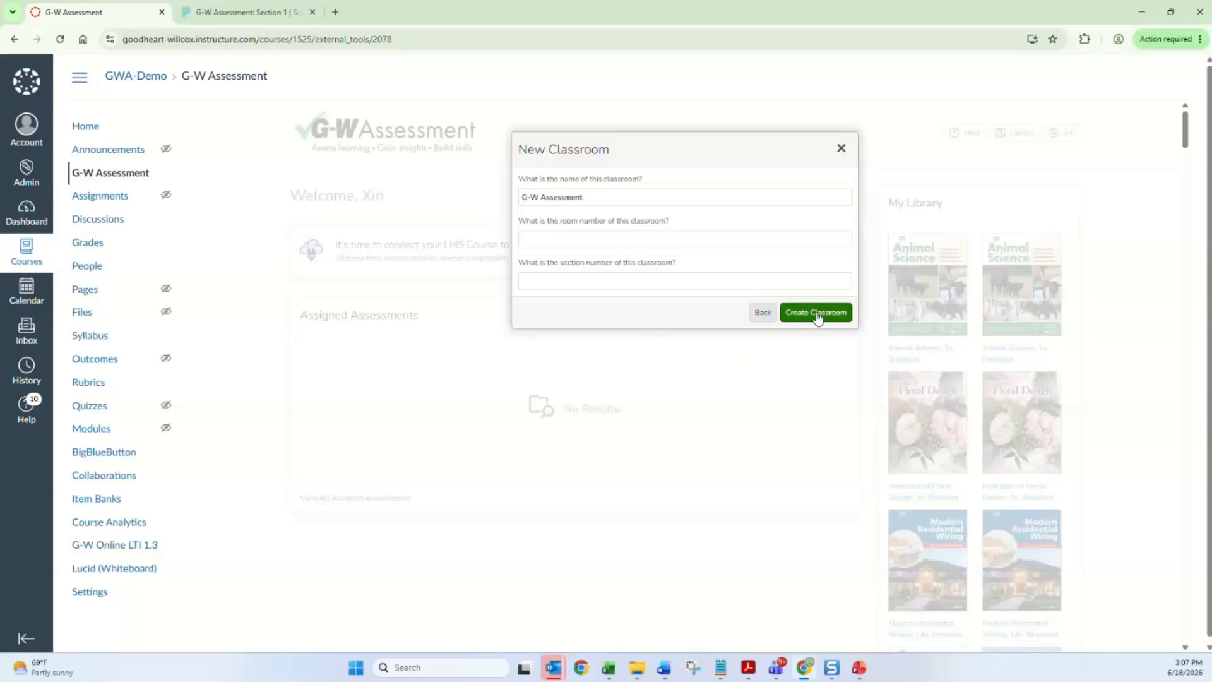
pyautogui.click(816, 313)
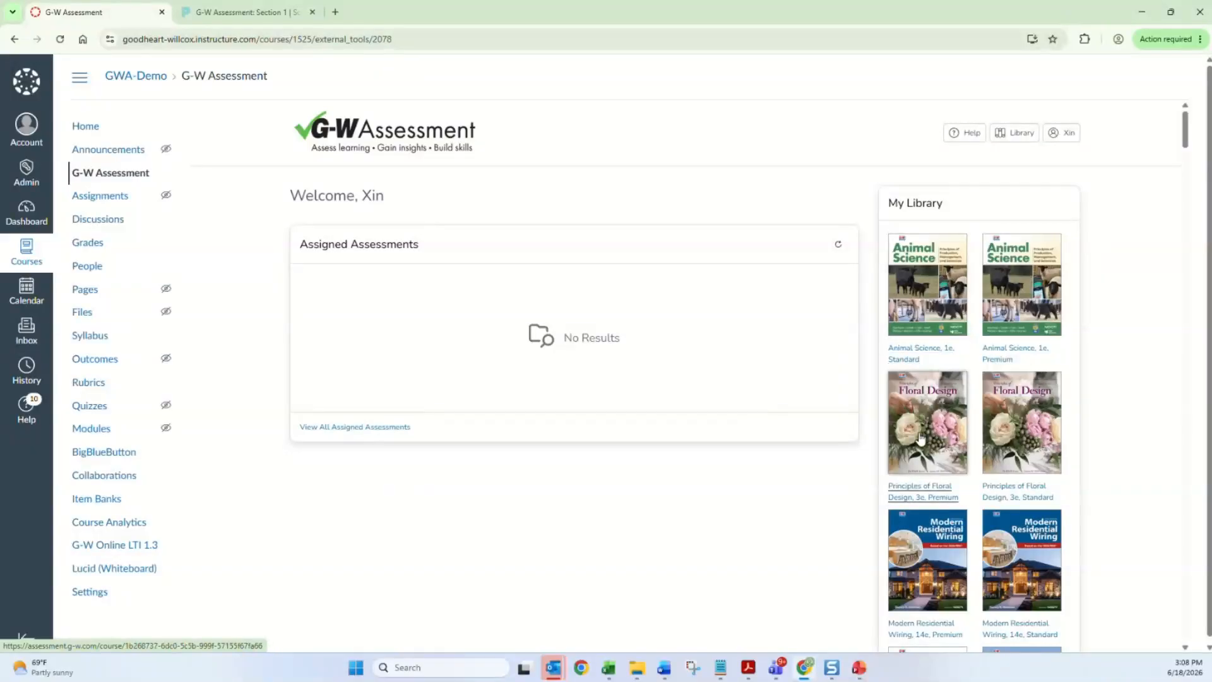
# Search the full course library for "Mode" and open Modern Automotive Technology, 11e, Premium
pyautogui.scroll(-5, 920, 436)
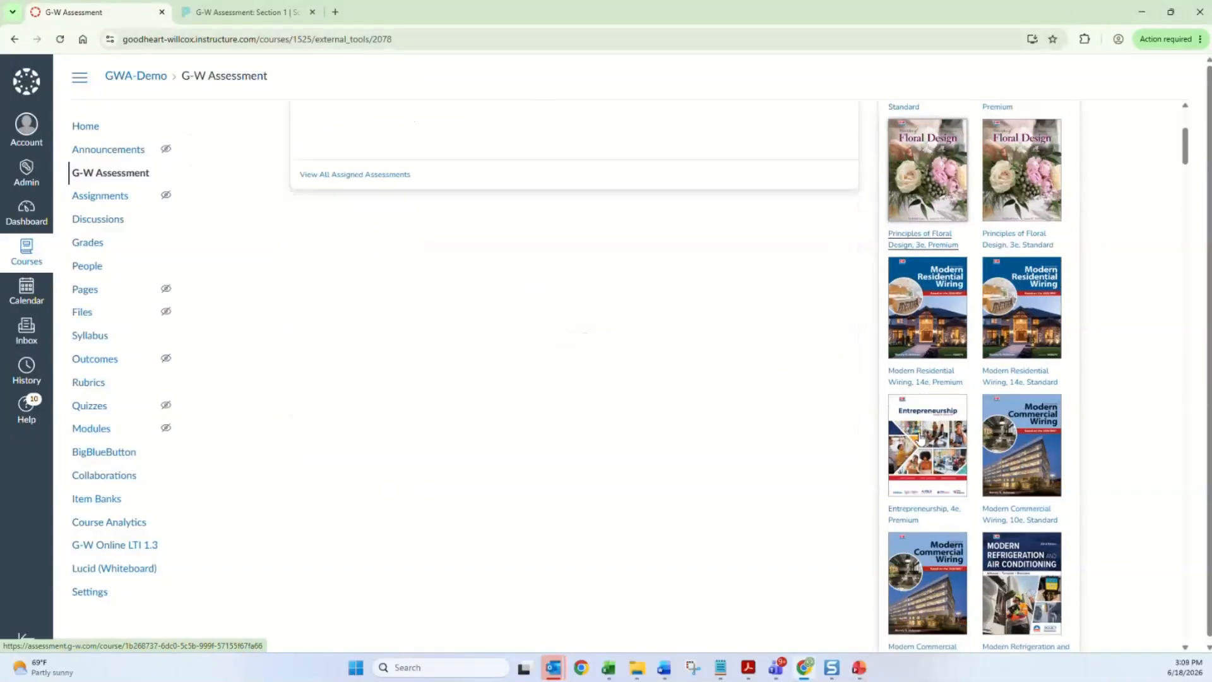
pyautogui.scroll(5, 920, 437)
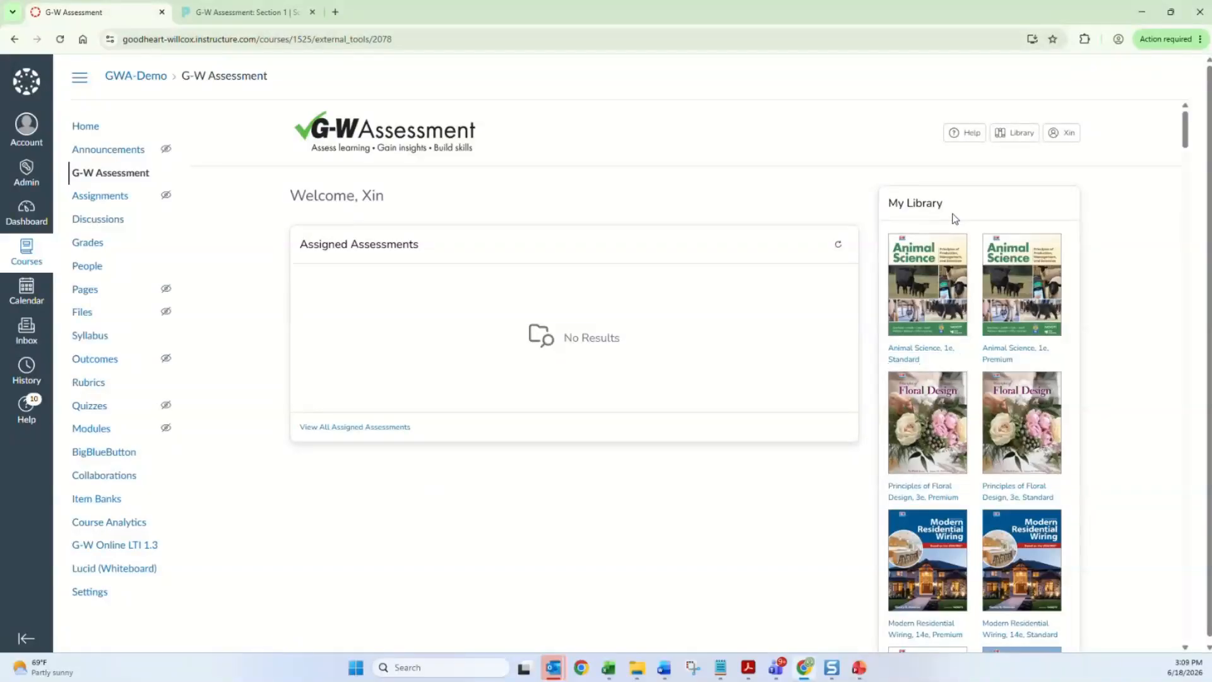
pyautogui.click(1011, 140)
pyautogui.click(470, 293)
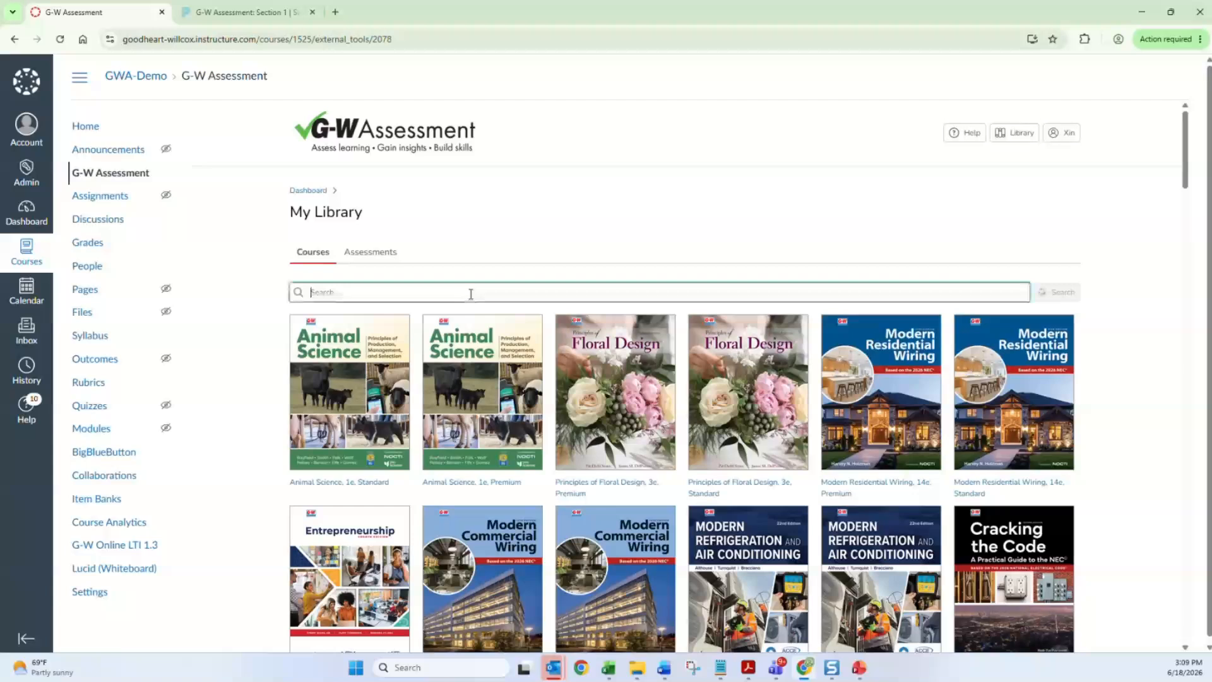
pyautogui.write('Mode')
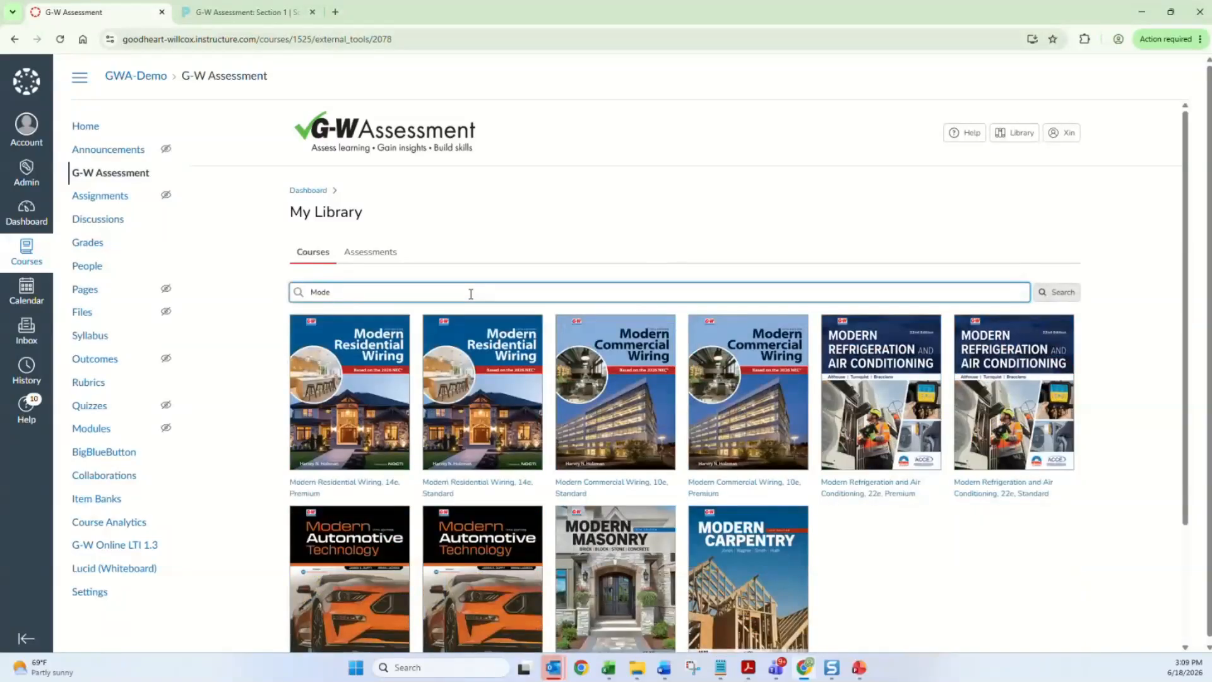
pyautogui.scroll(-2, 470, 480)
pyautogui.scroll(-1, 470, 480)
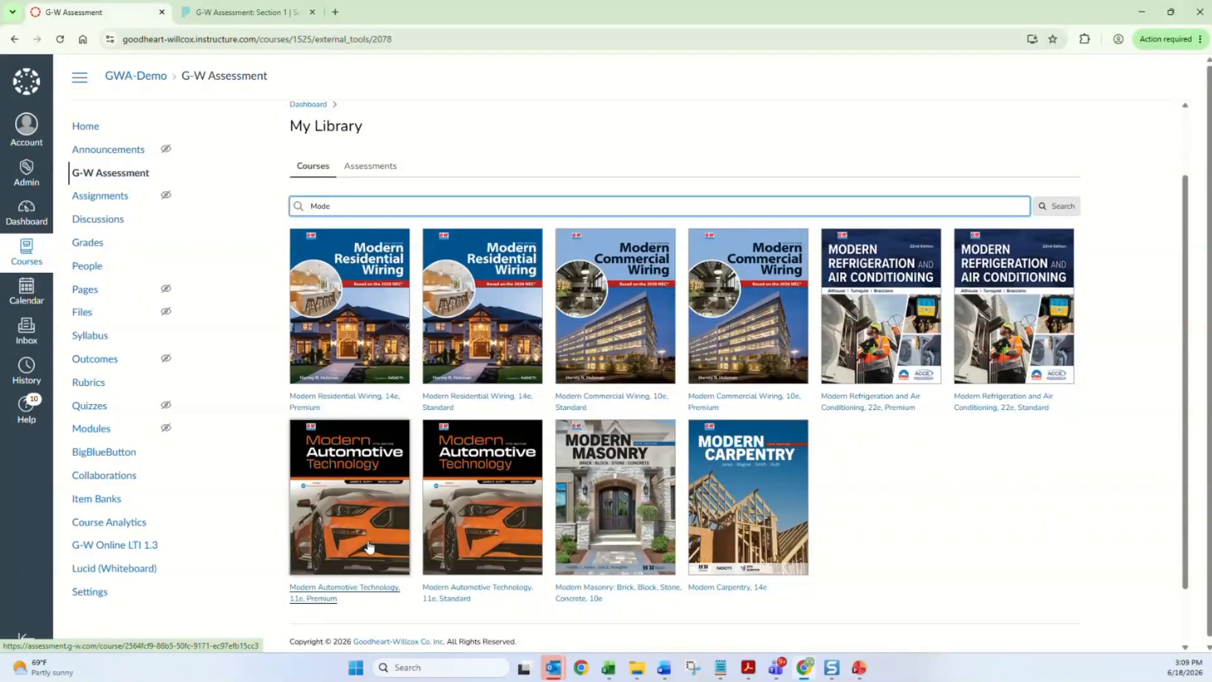
pyautogui.click(324, 593)
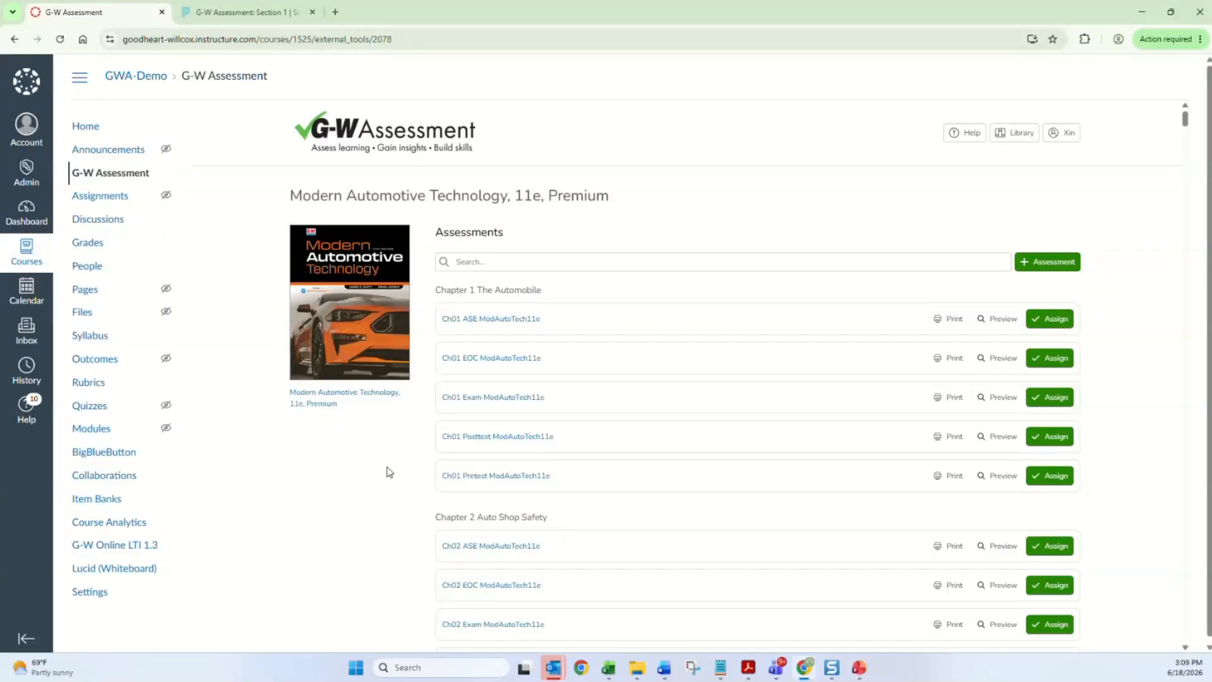
# Look through the chapter assessments and open Ch01 Pretest ModAutoTech11e under Chapter 1 The Automobile
pyautogui.scroll(2, 470, 501)
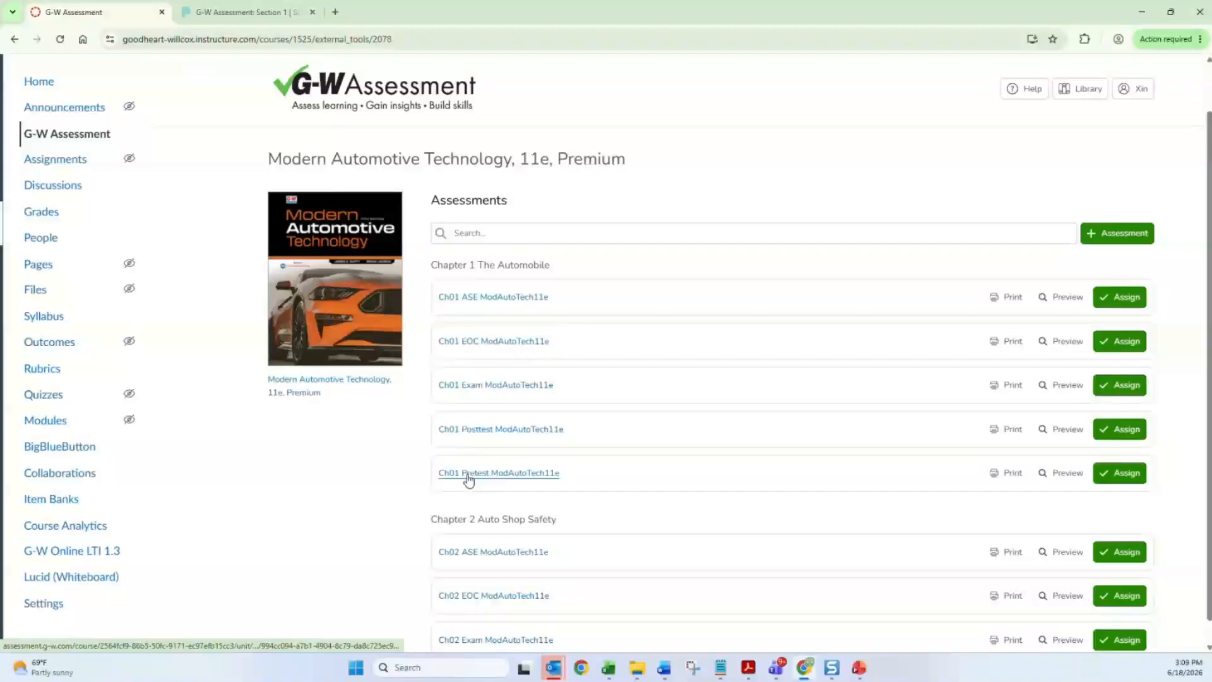
pyautogui.scroll(2, 468, 480)
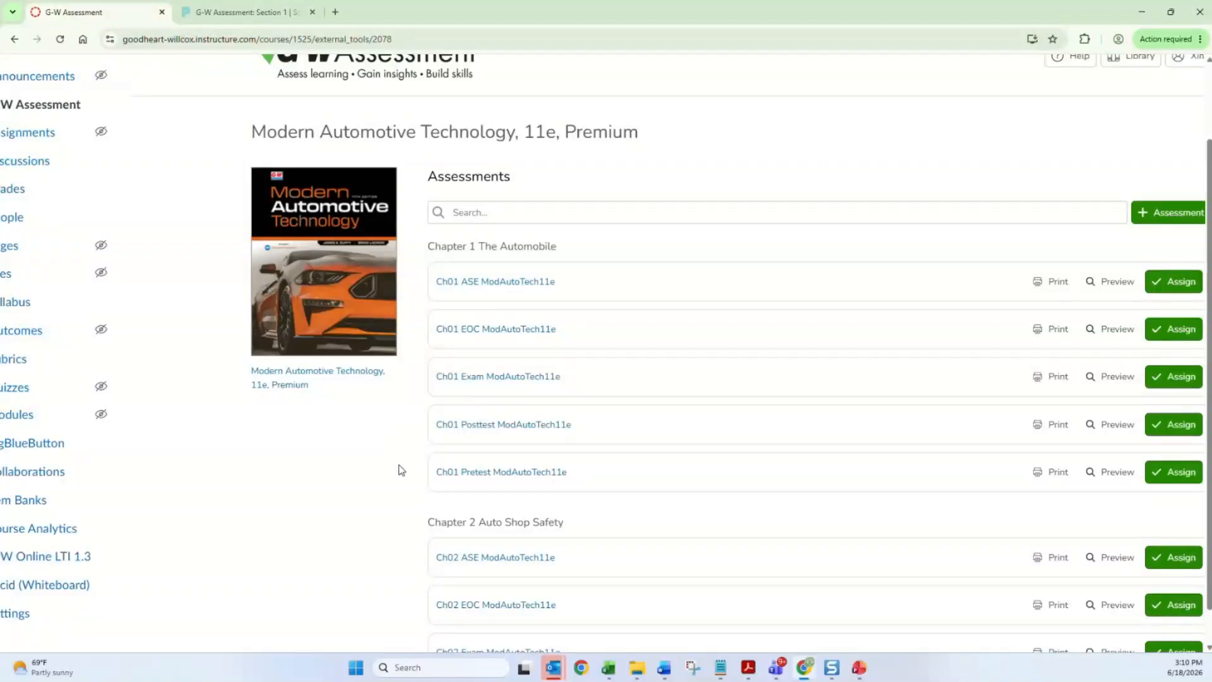
pyautogui.hscroll(2, 400, 455)
pyautogui.scroll(1, 400, 455)
pyautogui.scroll(-5, 468, 471)
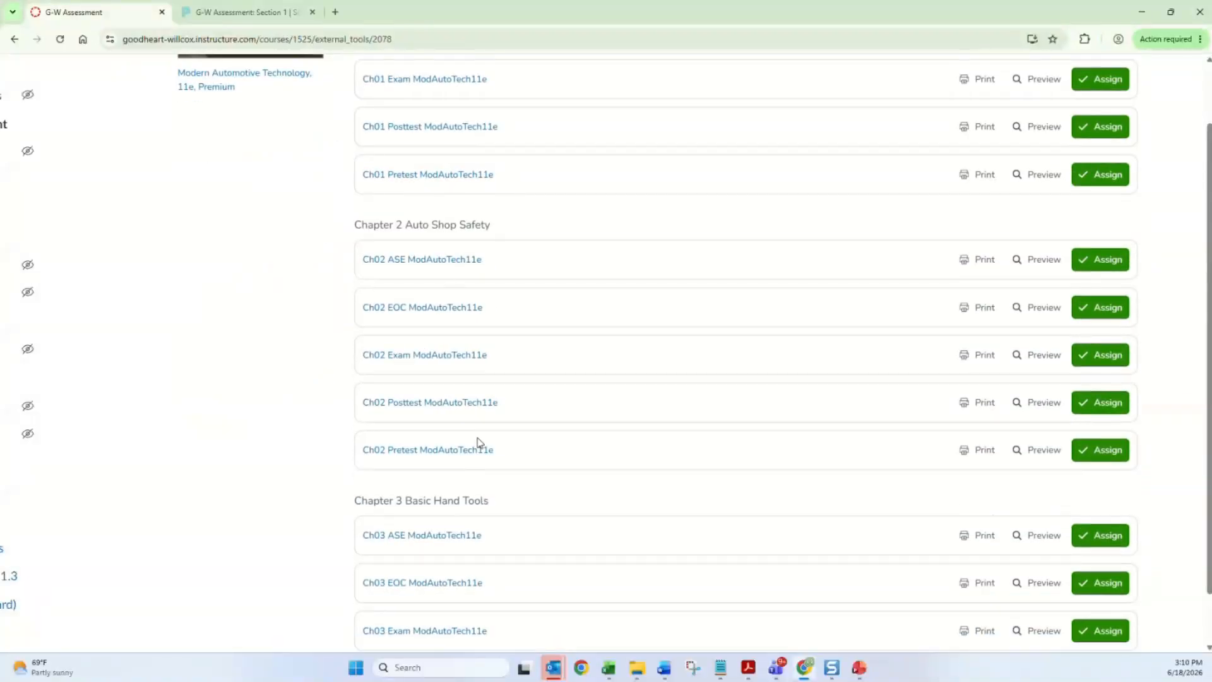
pyautogui.scroll(4, 475, 503)
pyautogui.scroll(1, 476, 503)
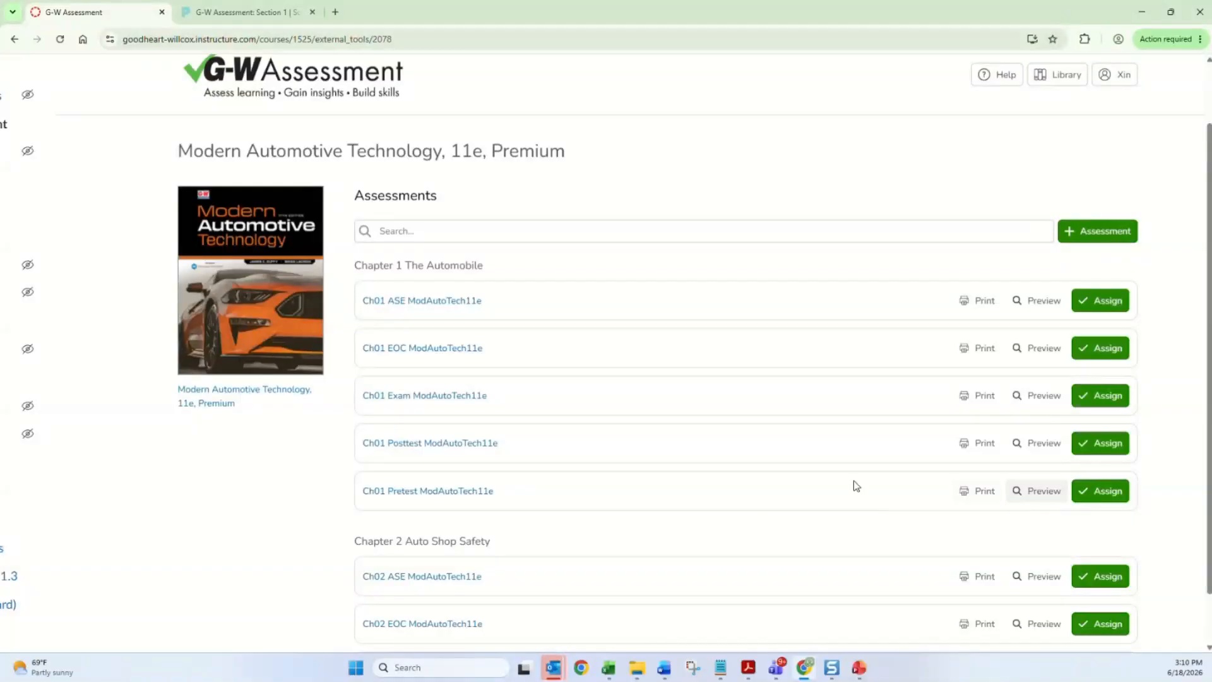
pyautogui.click(433, 492)
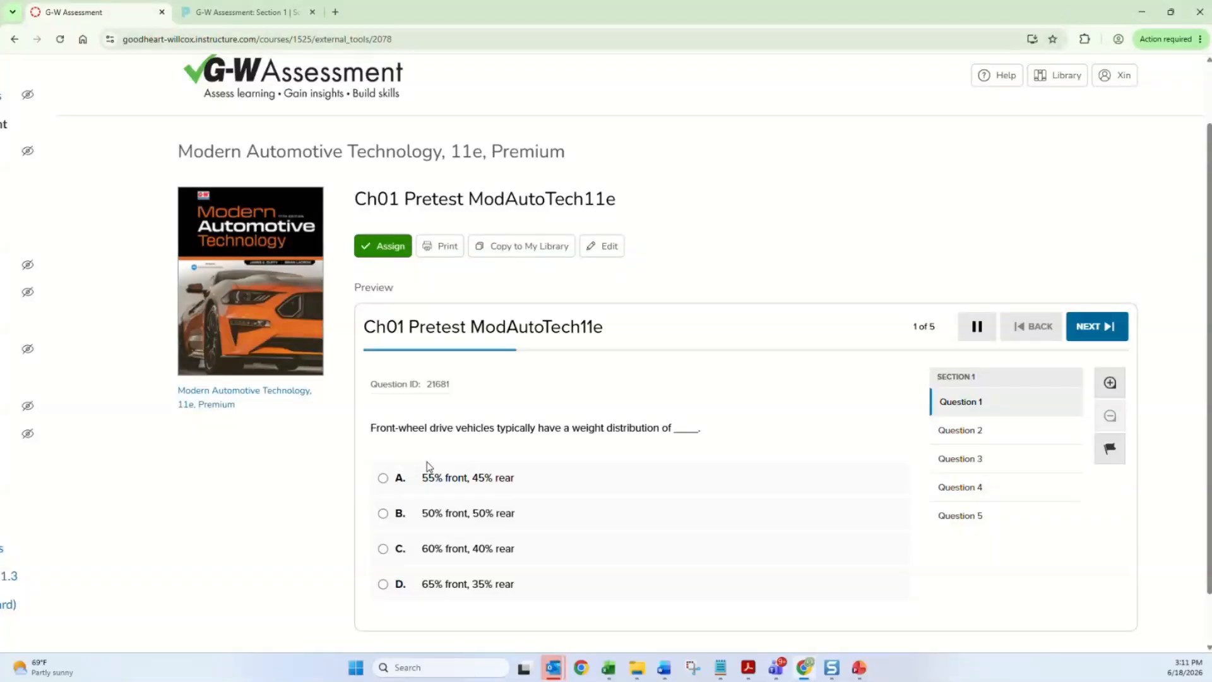
# Preview the pretest's first three questions, trying the text zoom on question 2 and the flag on question 3
pyautogui.scroll(-1, 498, 479)
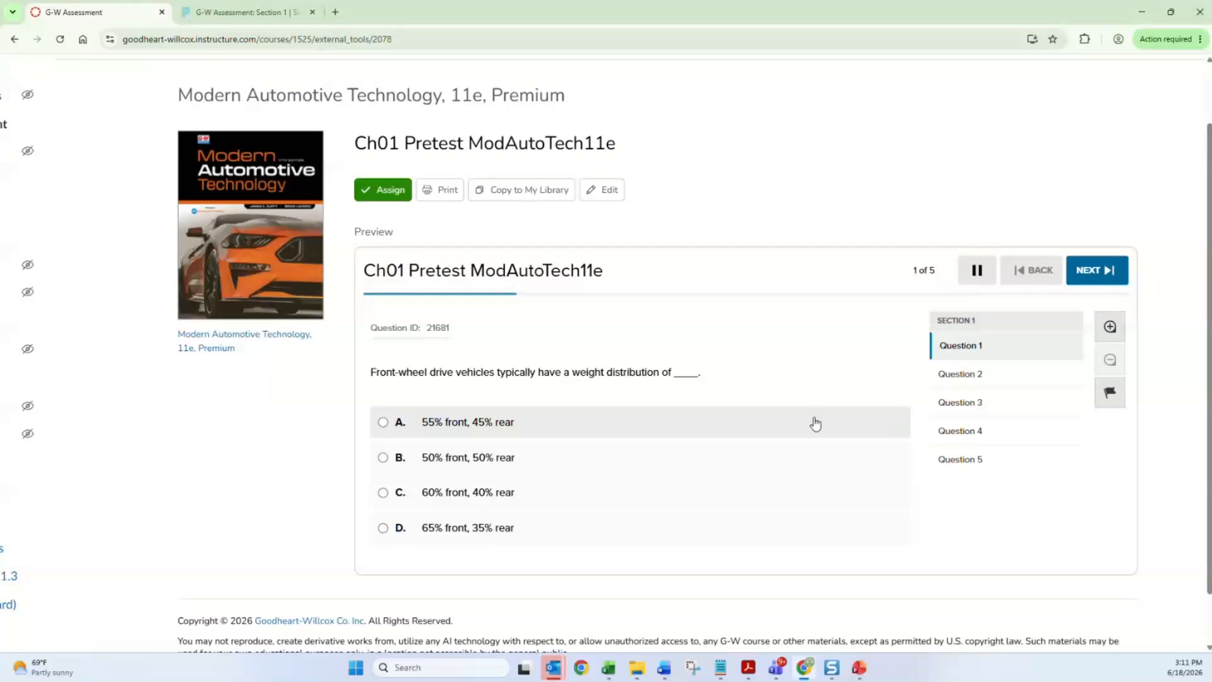
pyautogui.click(1089, 276)
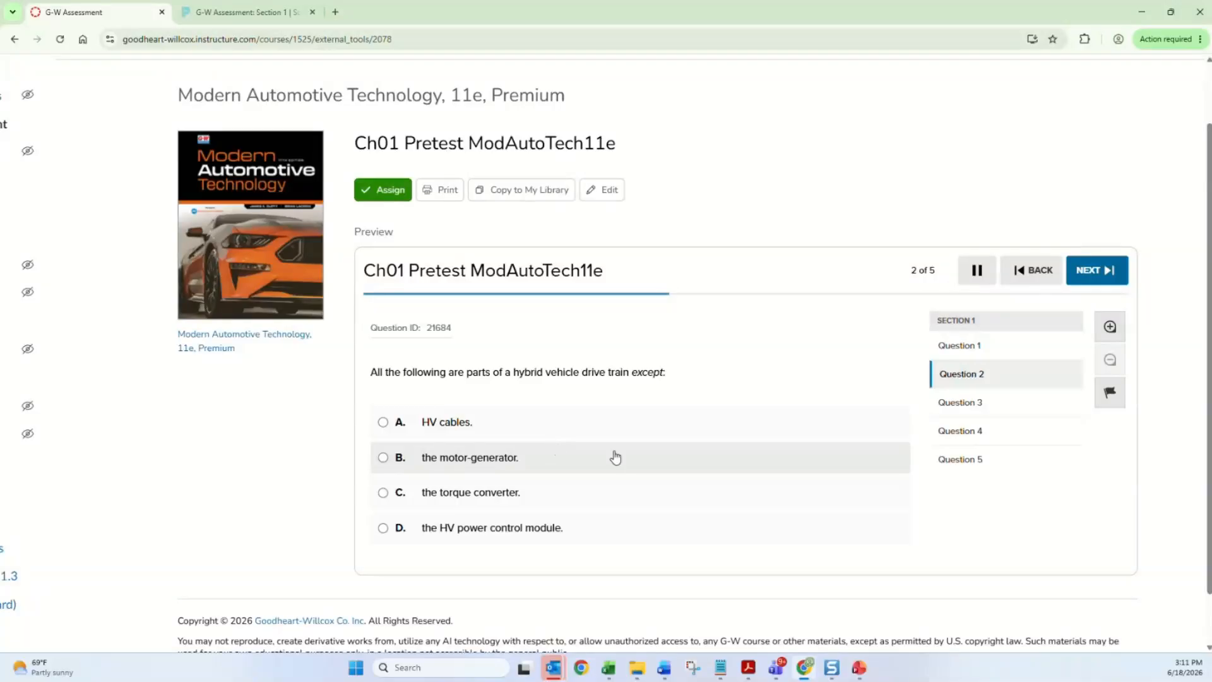
pyautogui.click(1111, 330)
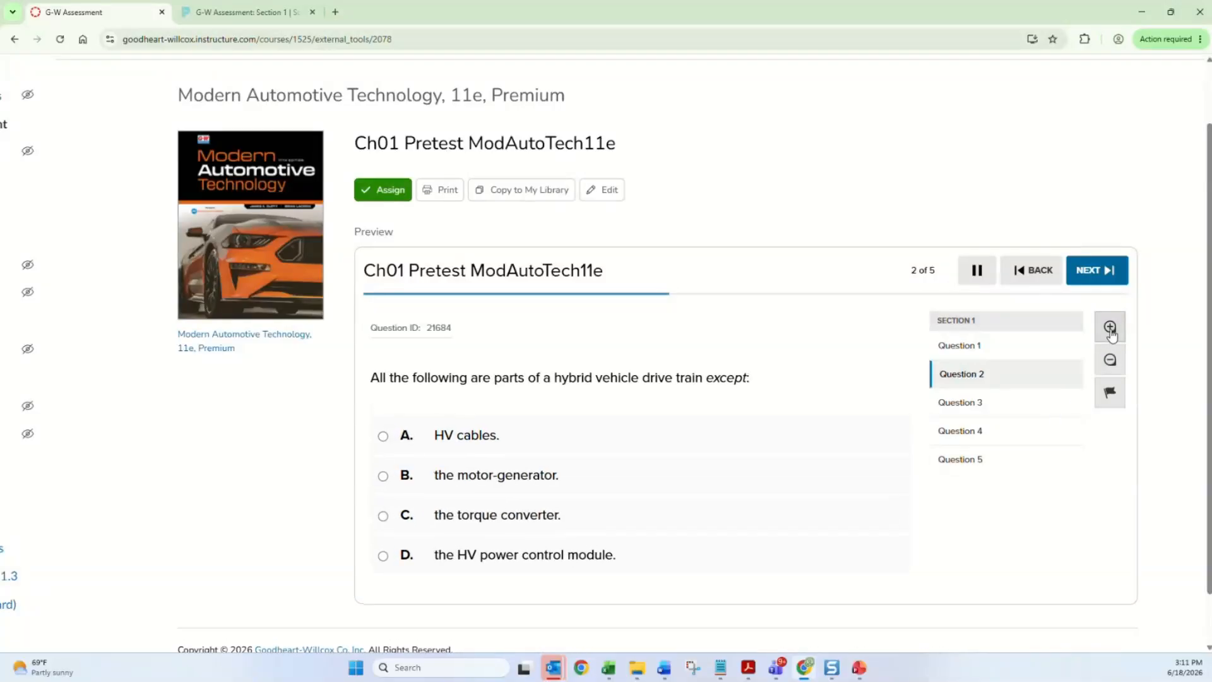
pyautogui.click(1111, 358)
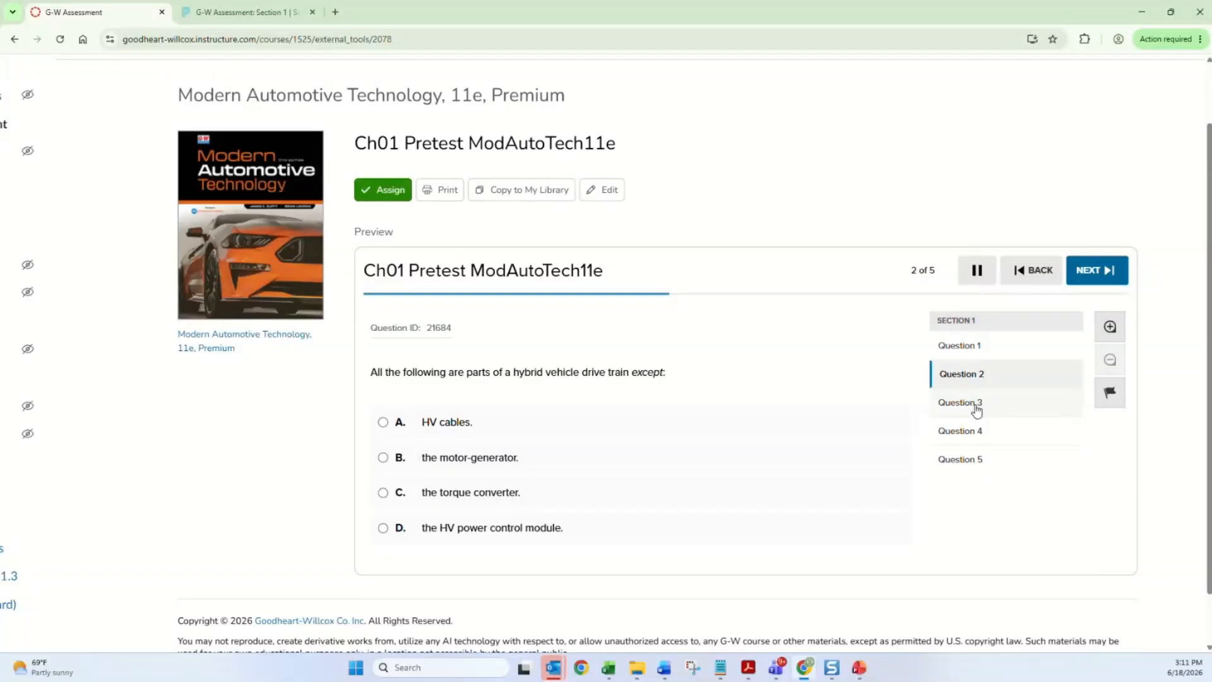
pyautogui.click(976, 411)
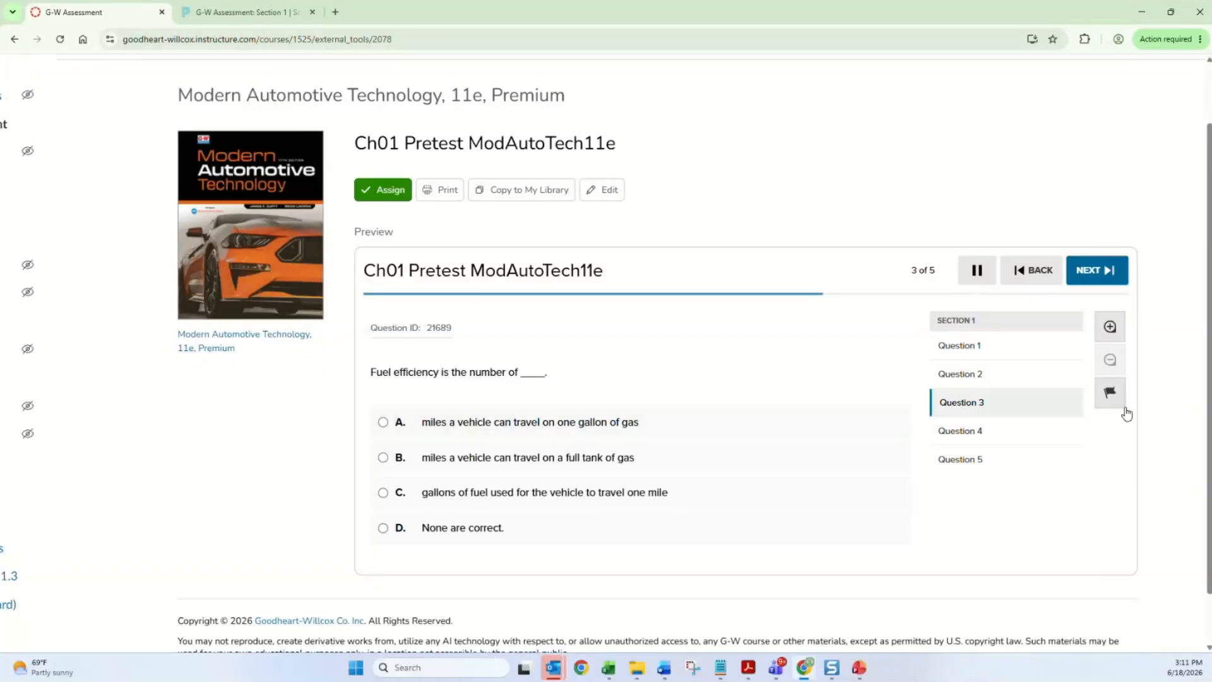
pyautogui.click(1109, 395)
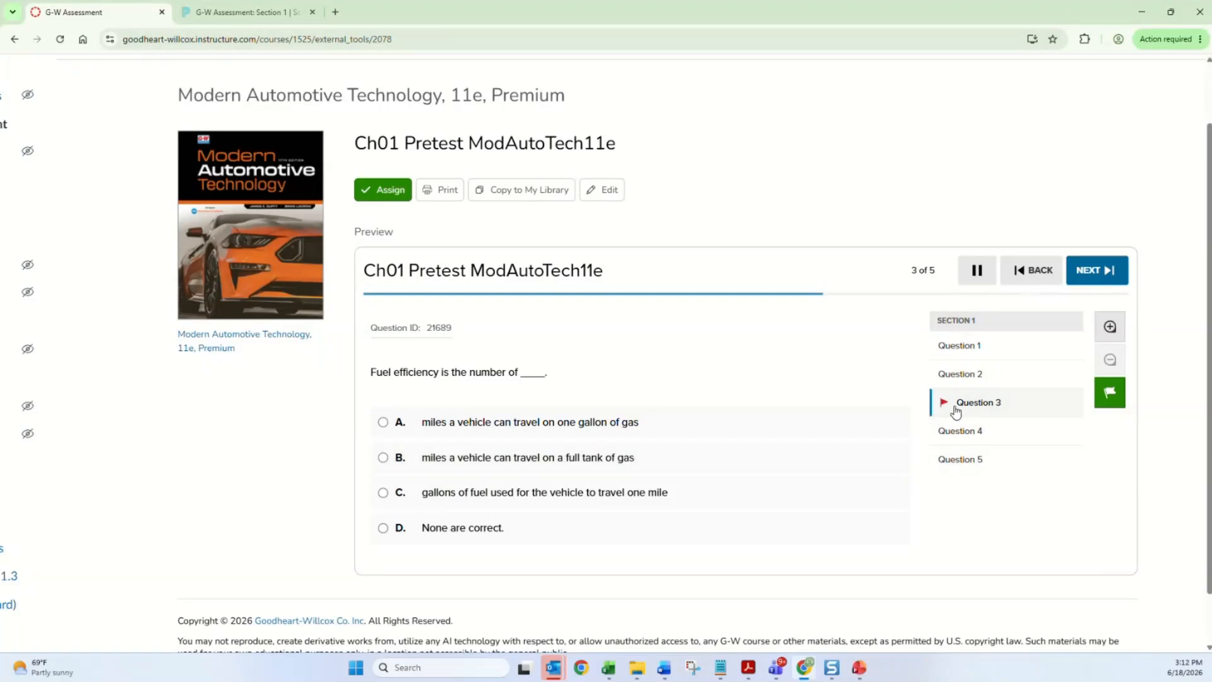
pyautogui.click(1115, 404)
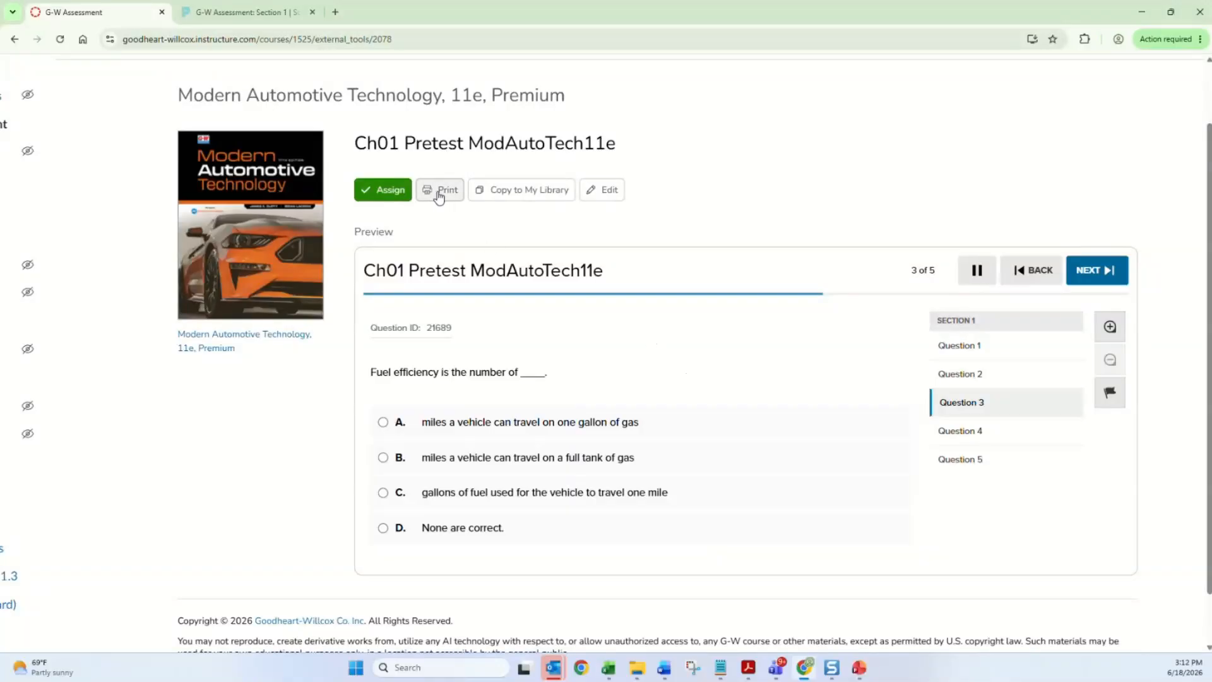
# Generate printable versions of the pretest and its answer key in the Traditional (Times New Roman) theme, then close the print dialog
pyautogui.click(440, 202)
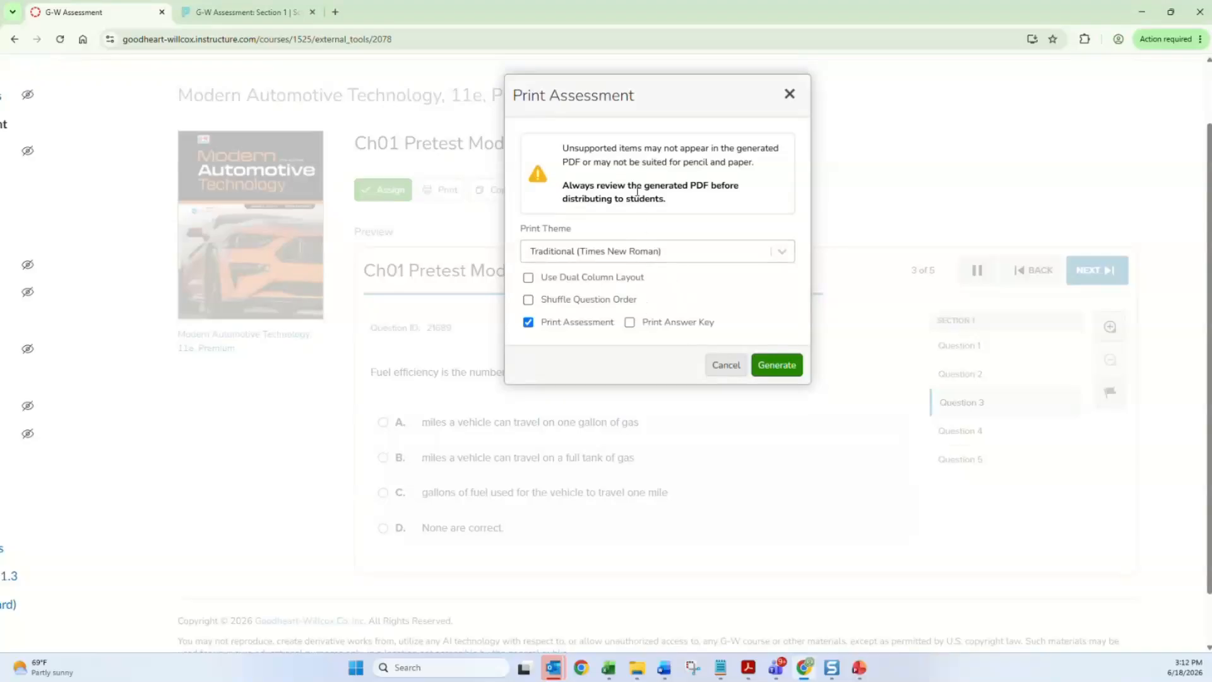
pyautogui.click(625, 261)
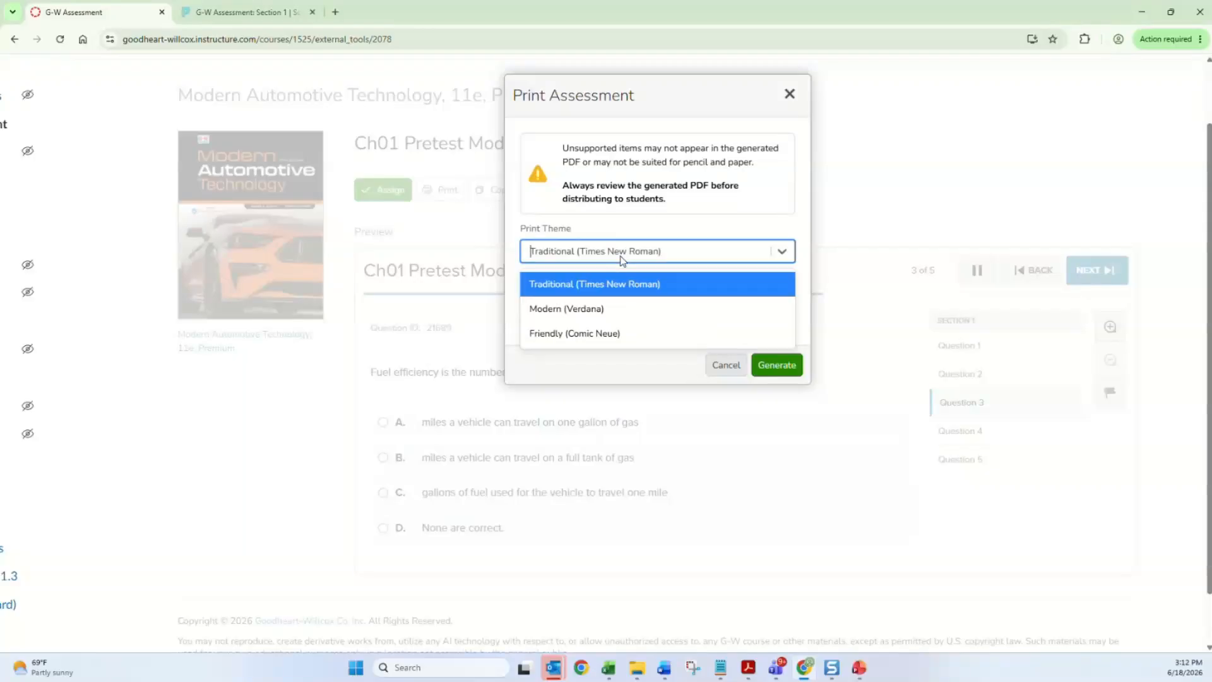
pyautogui.click(660, 229)
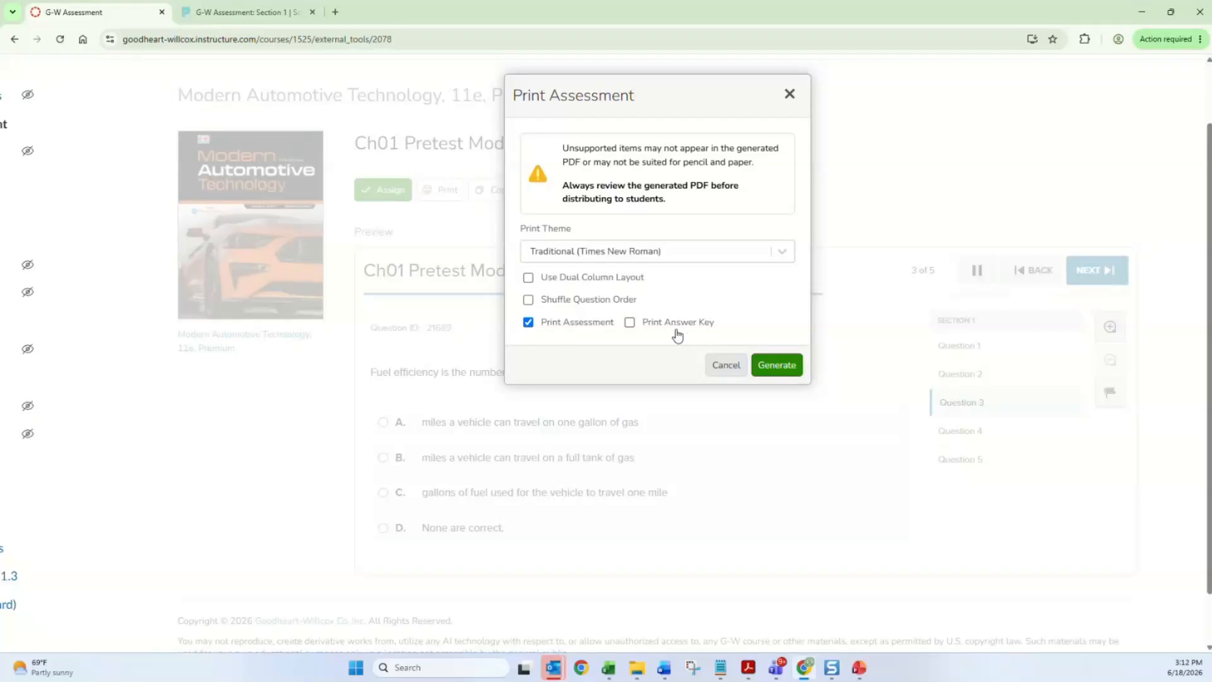
pyautogui.click(630, 323)
pyautogui.click(775, 365)
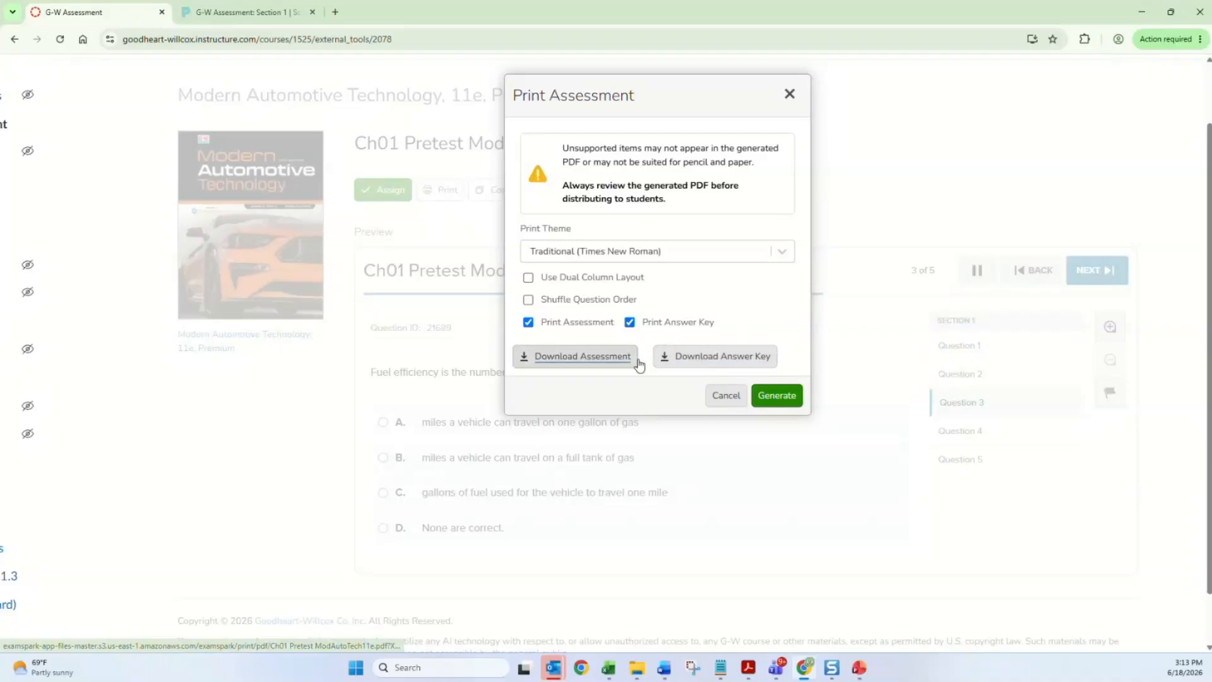
pyautogui.click(787, 94)
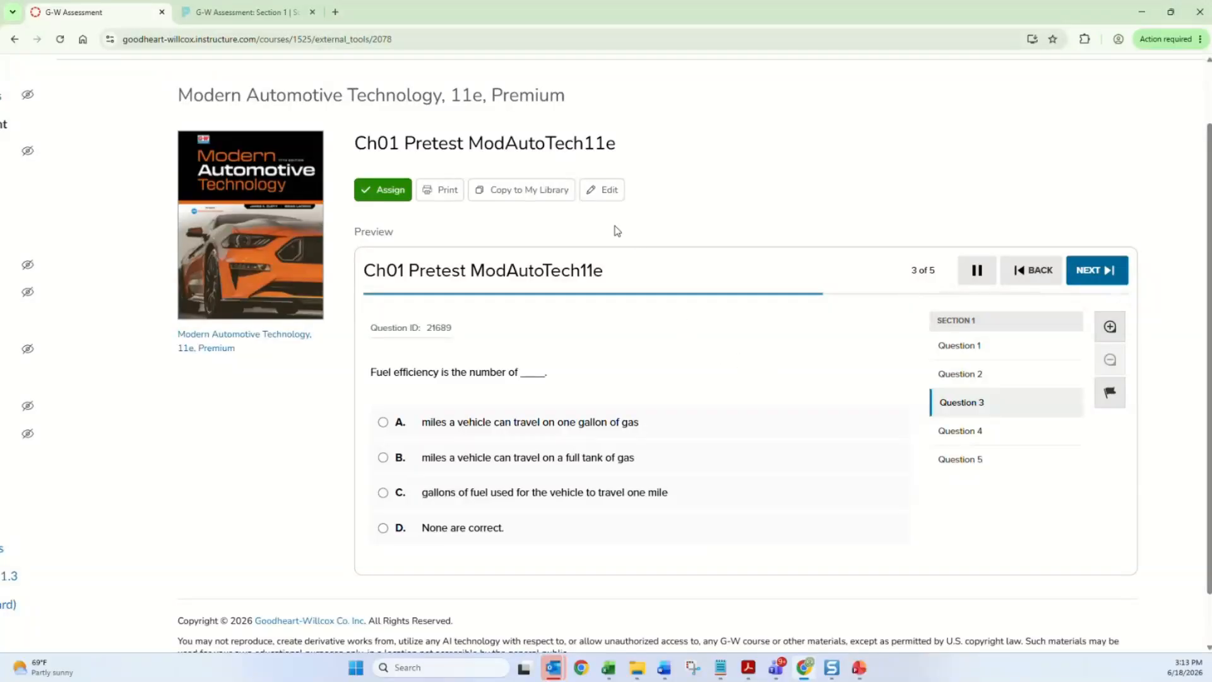
# Copy the pretest to My Library as "Ch01 Pretest ModAutoTech11e (Copy)" and open the copy for editing
pyautogui.click(605, 189)
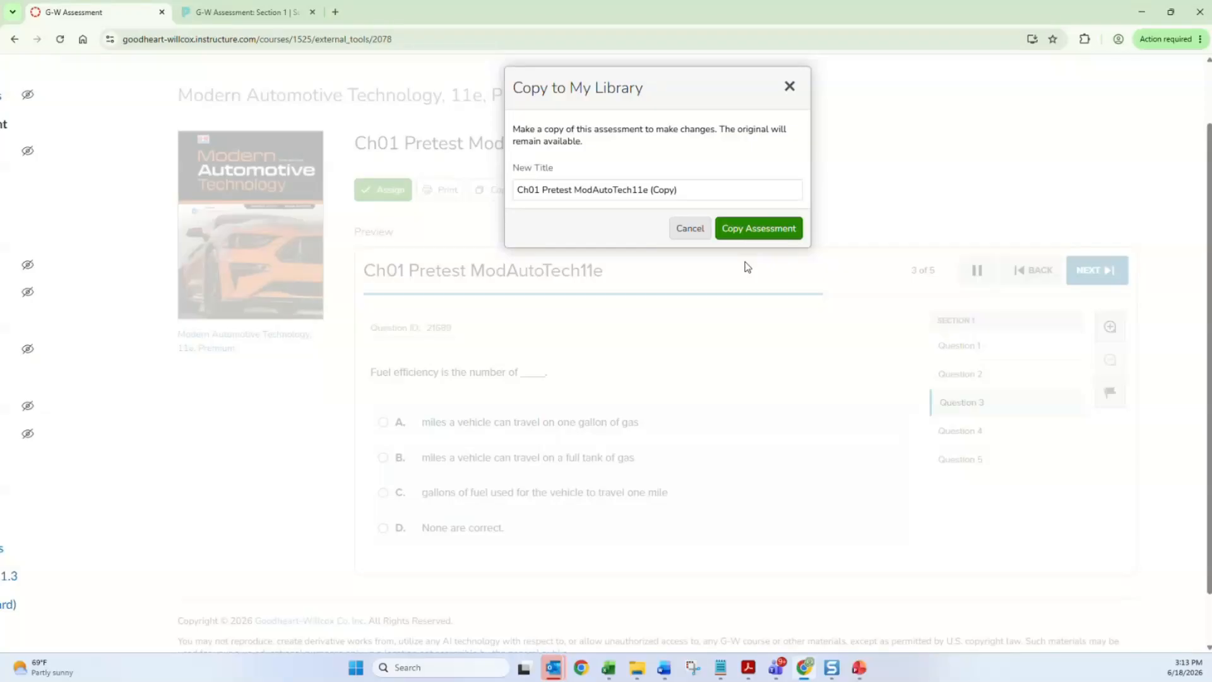
pyautogui.click(757, 231)
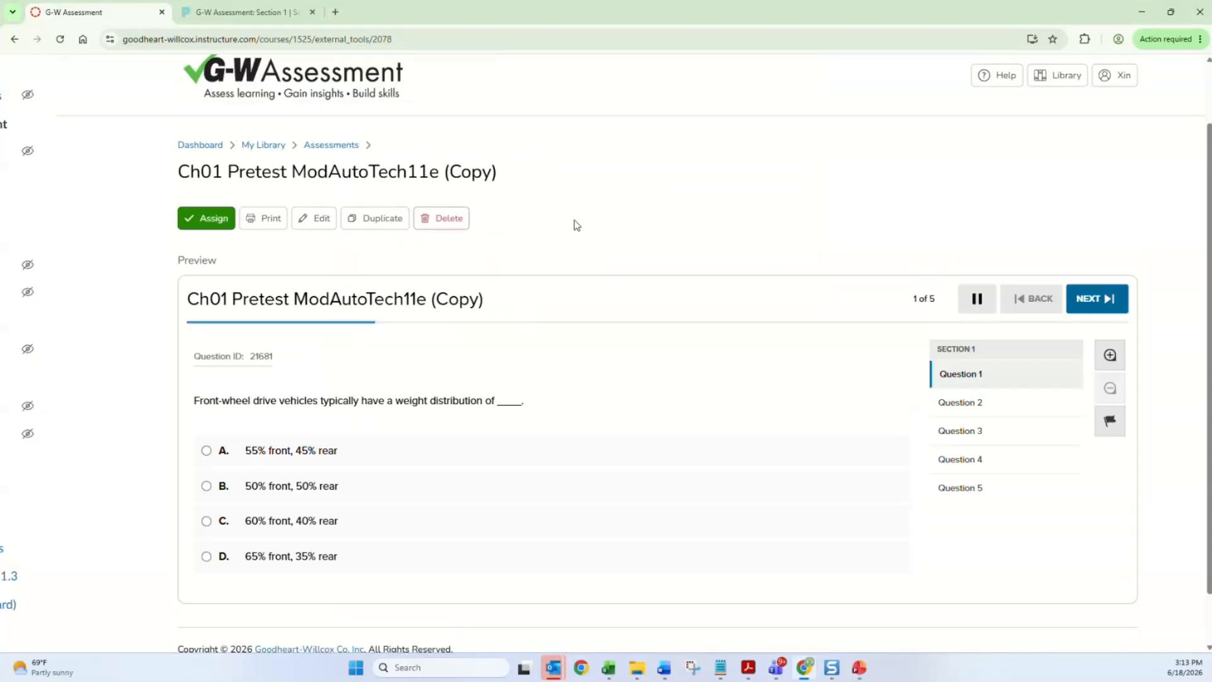
pyautogui.click(322, 224)
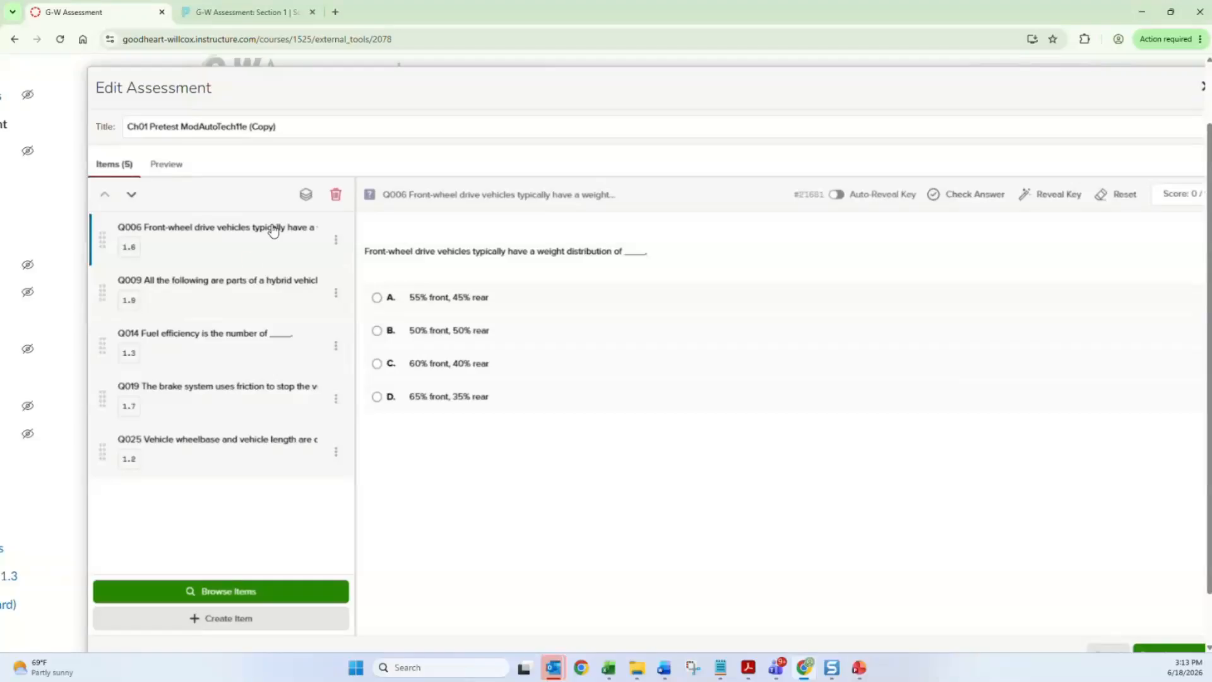
# Move the Q014 fuel efficiency item above the Q009 hybrid vehicle item in the assessment's item list
pyautogui.click(246, 287)
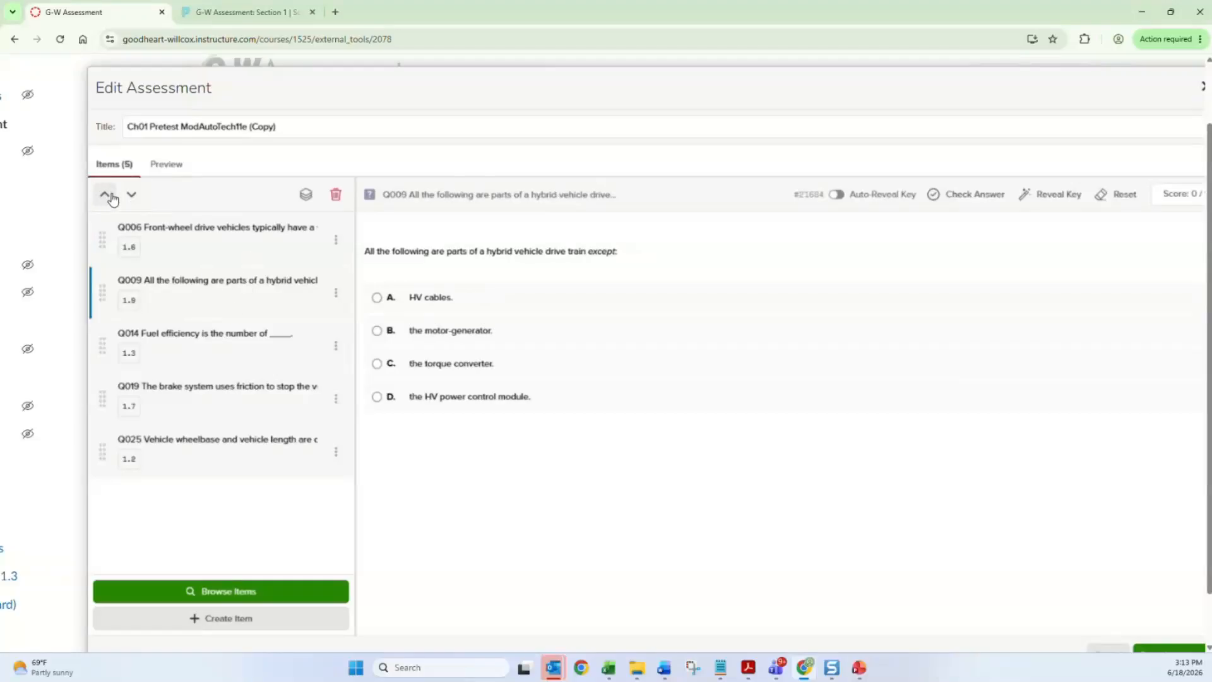
pyautogui.click(162, 342)
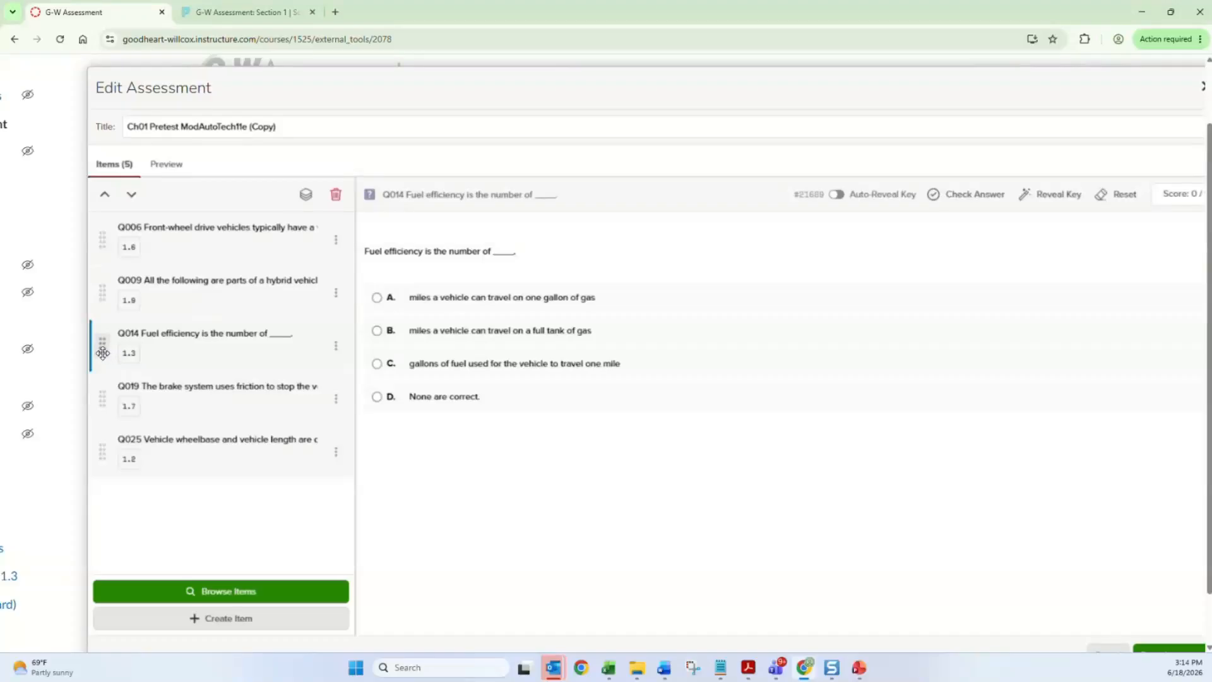
pyautogui.moveTo(102, 351); pyautogui.dragTo(106, 294)
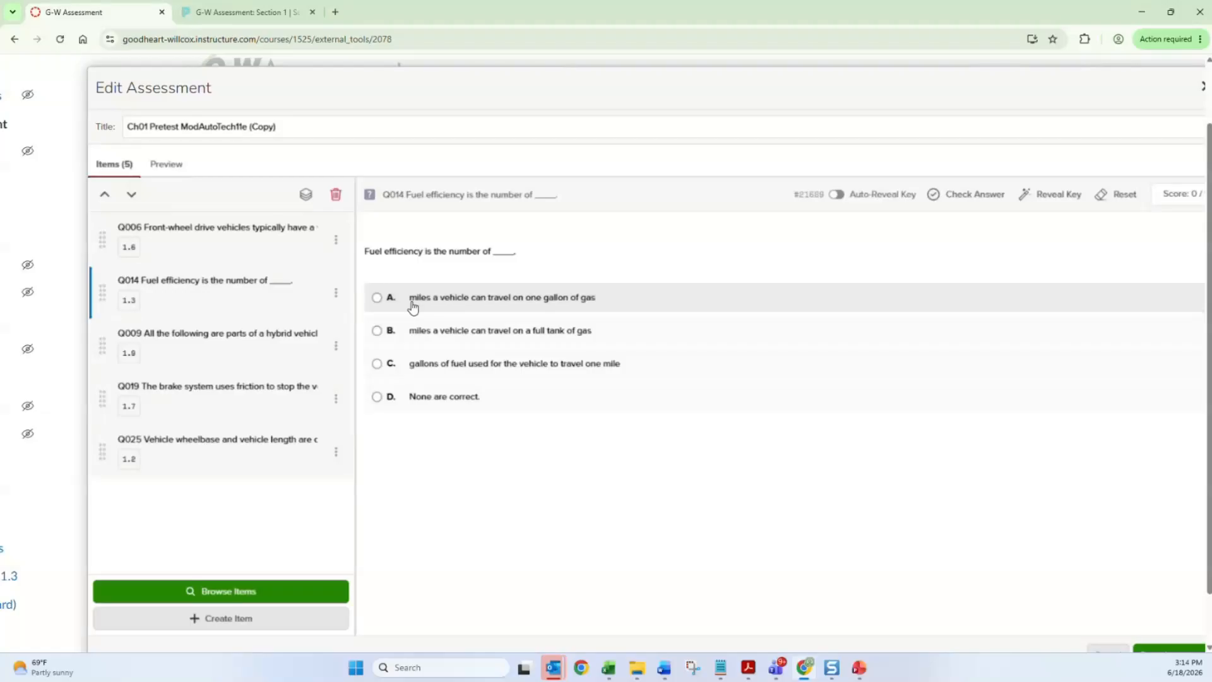
# Customize the Q014 fuel efficiency item as a copy, remove answer option D "None are correct.", and save the item
pyautogui.click(335, 294)
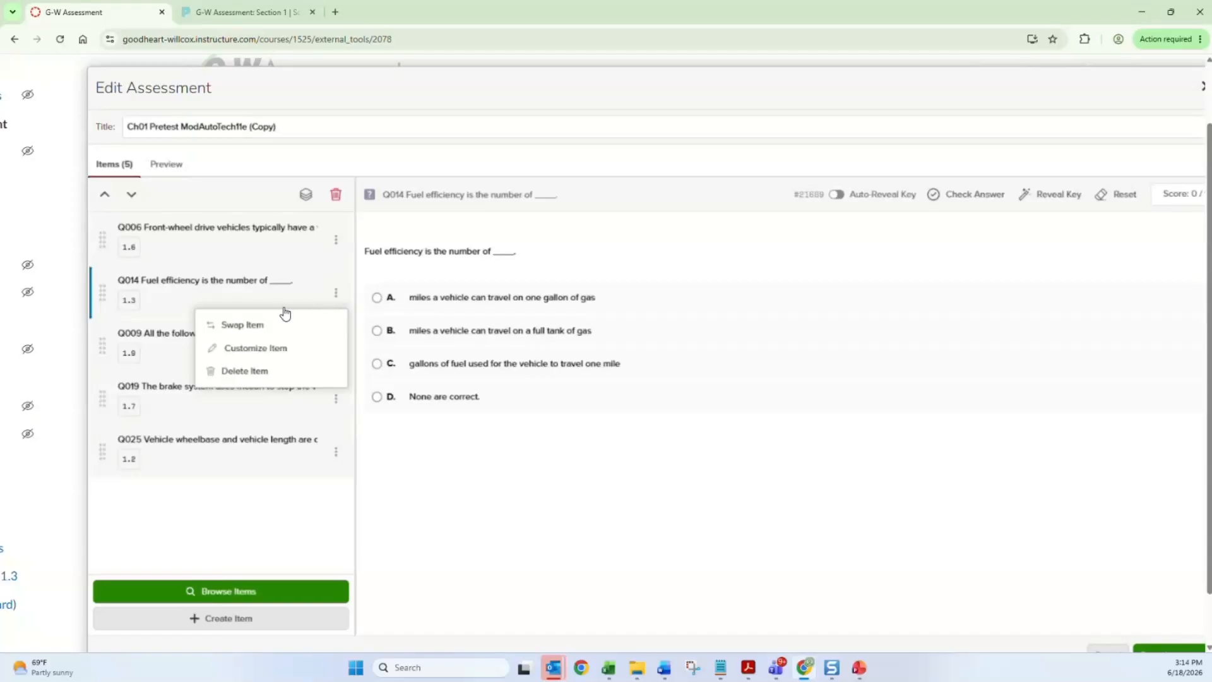
pyautogui.click(263, 349)
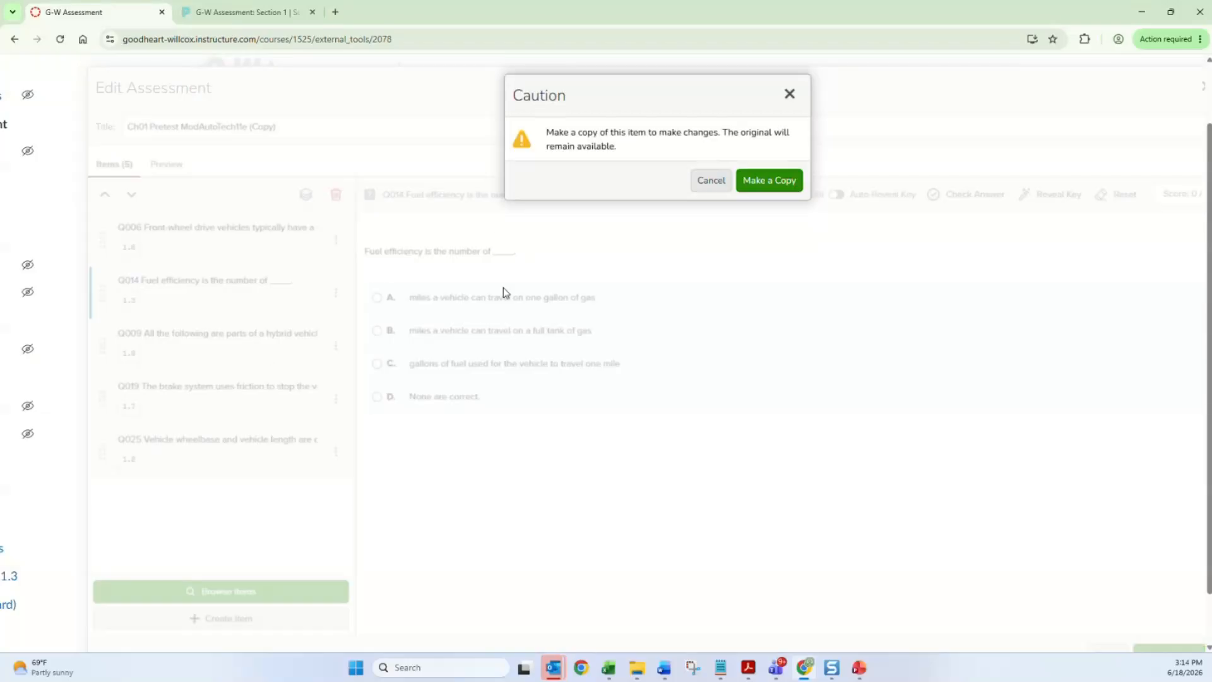
pyautogui.click(762, 183)
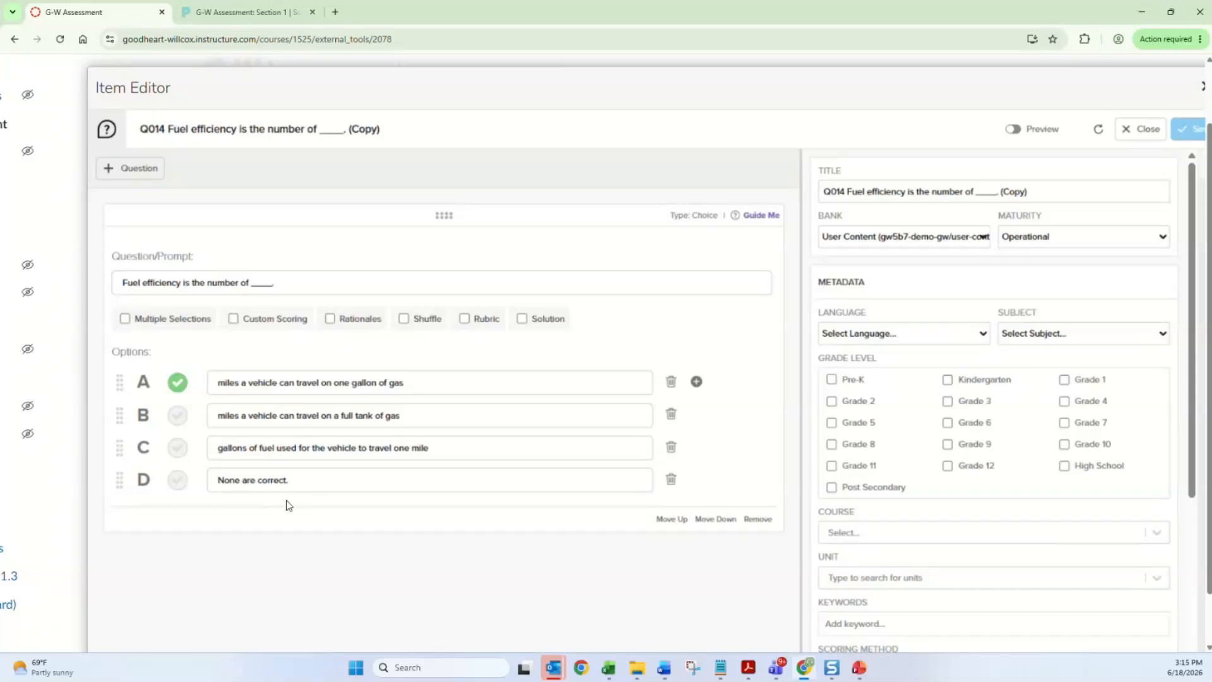
pyautogui.click(670, 480)
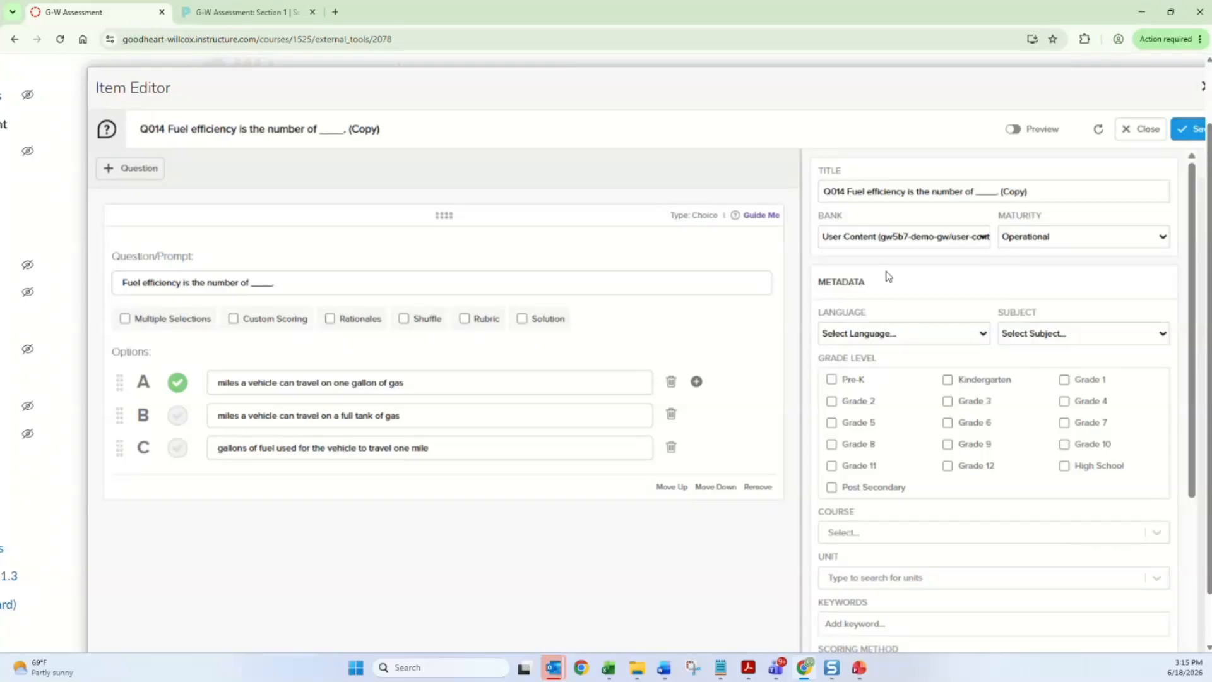
pyautogui.click(1184, 129)
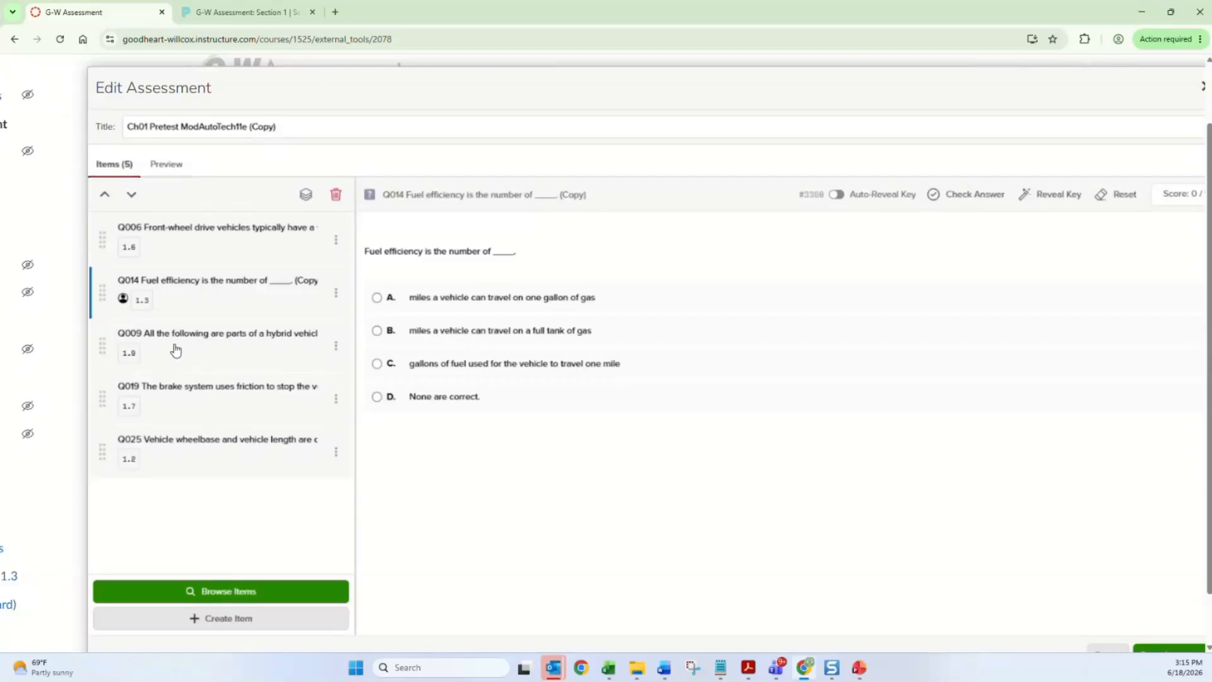
# Browse for additional items, filtering the item bank to Chapter 1 of Modern Automotive Technology, 11e, Premium
pyautogui.click(205, 594)
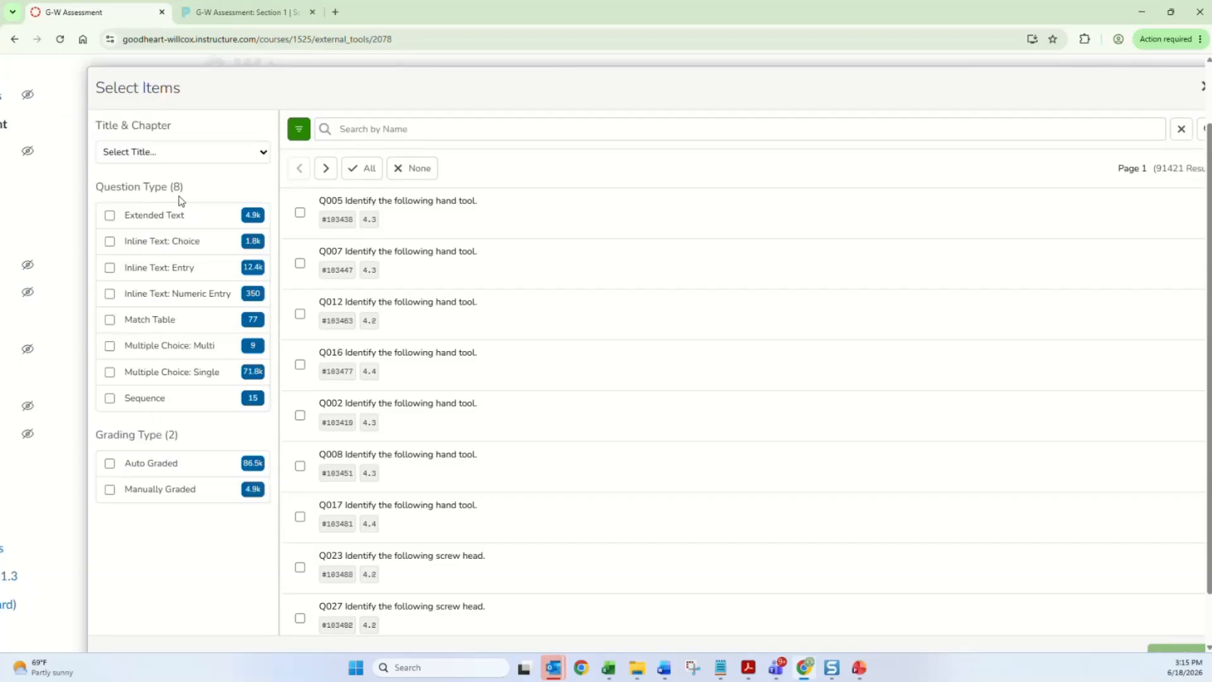
pyautogui.click(164, 156)
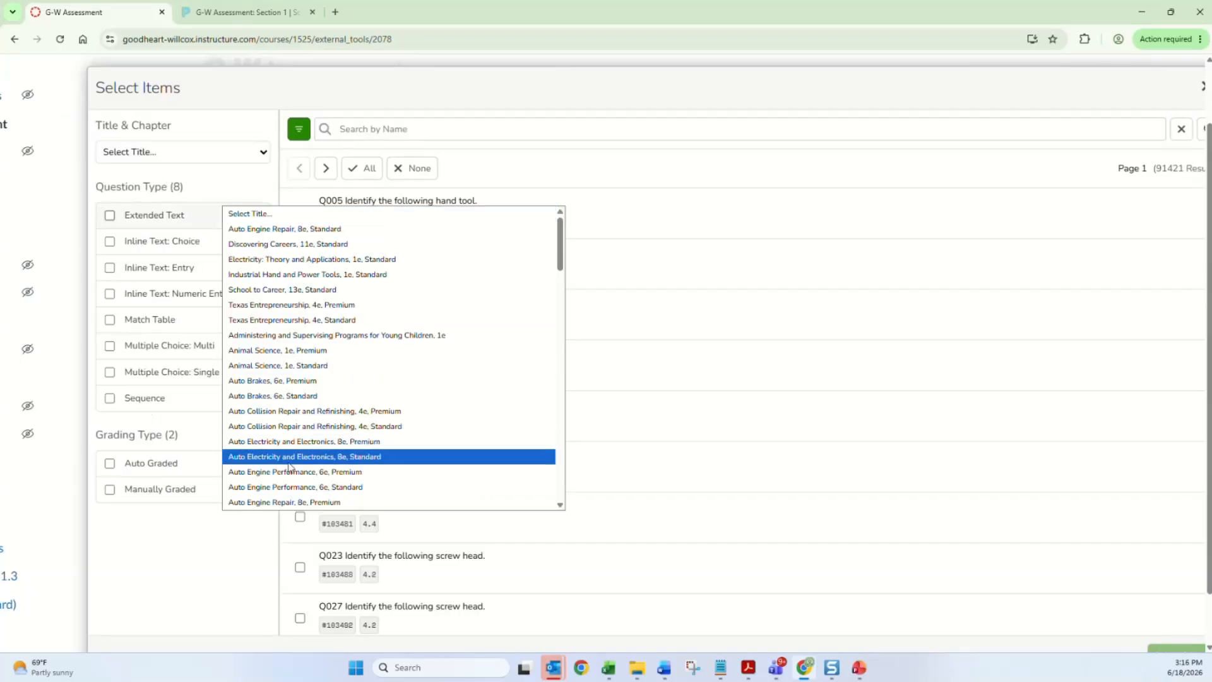
pyautogui.scroll(-8, 289, 467)
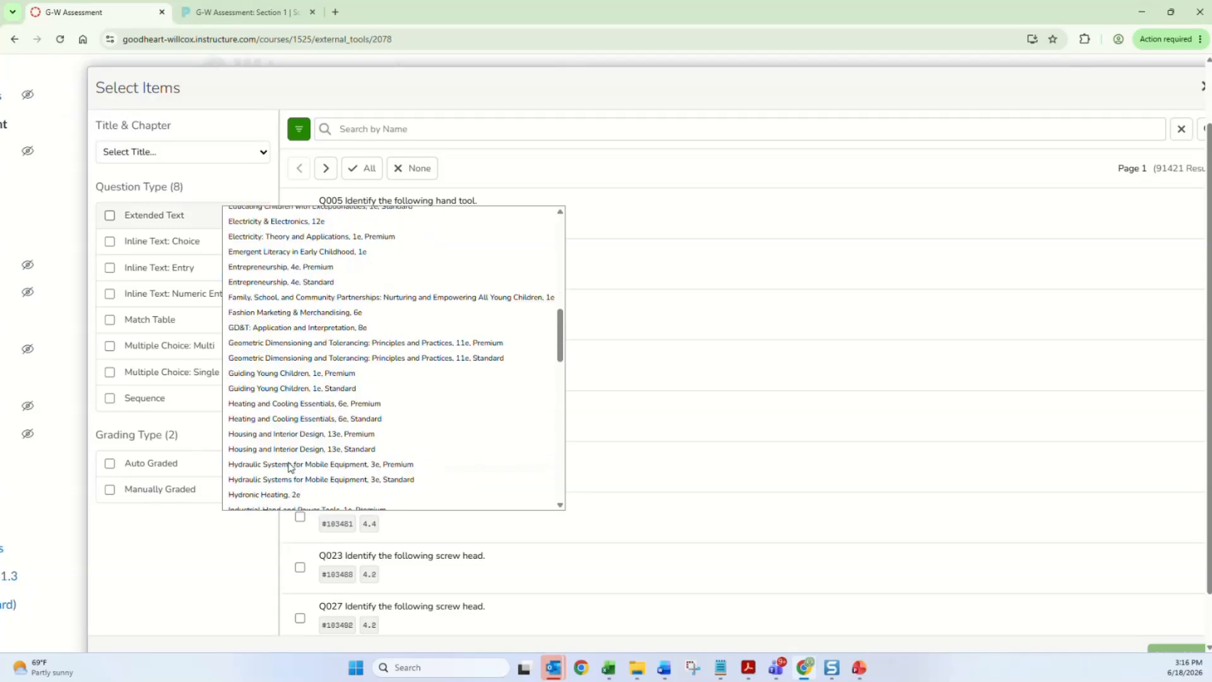
pyautogui.scroll(-5, 289, 467)
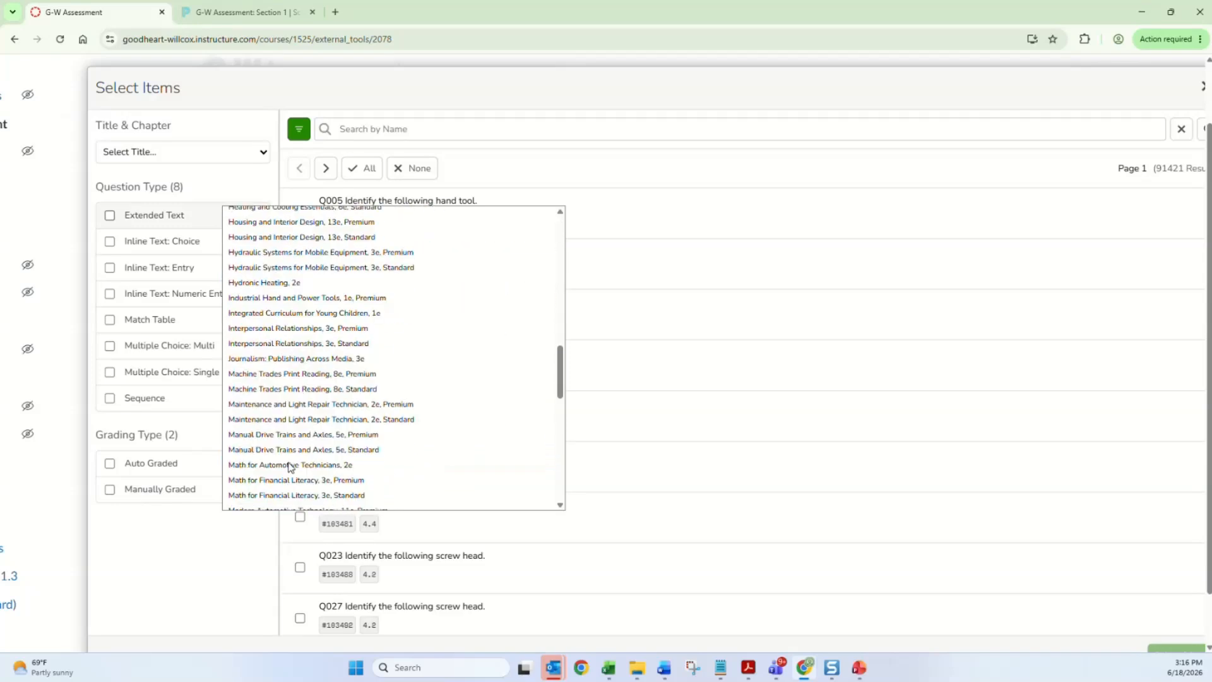
pyautogui.scroll(-2, 290, 467)
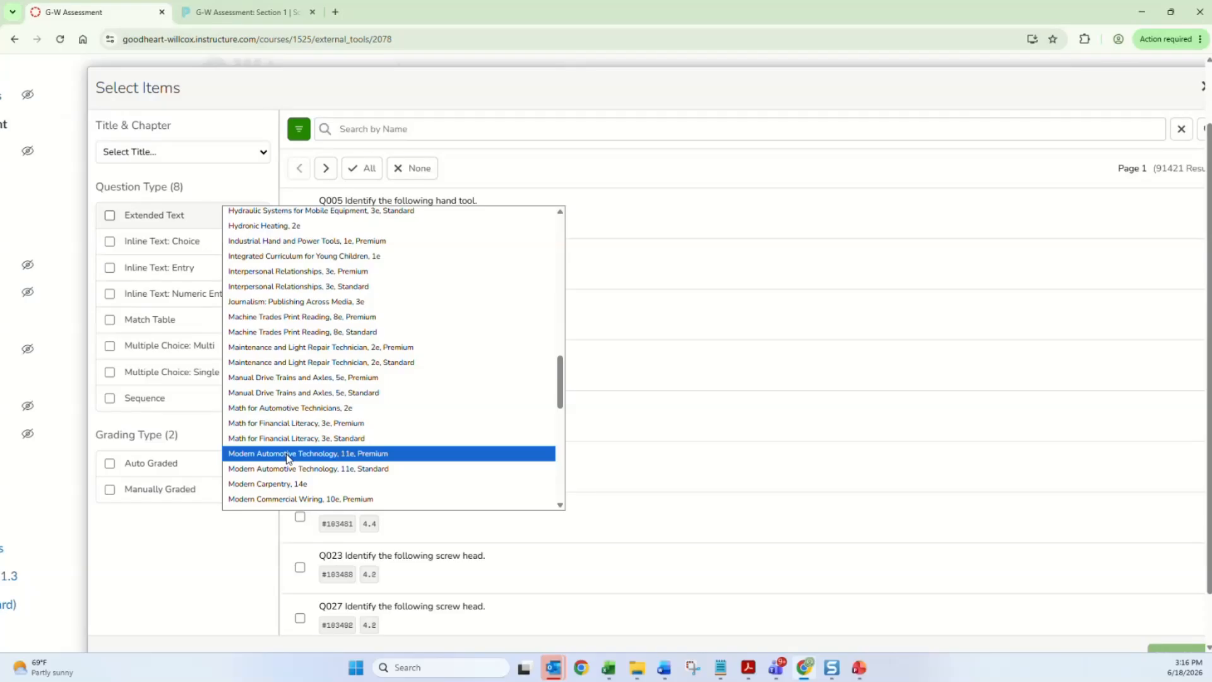
pyautogui.click(288, 454)
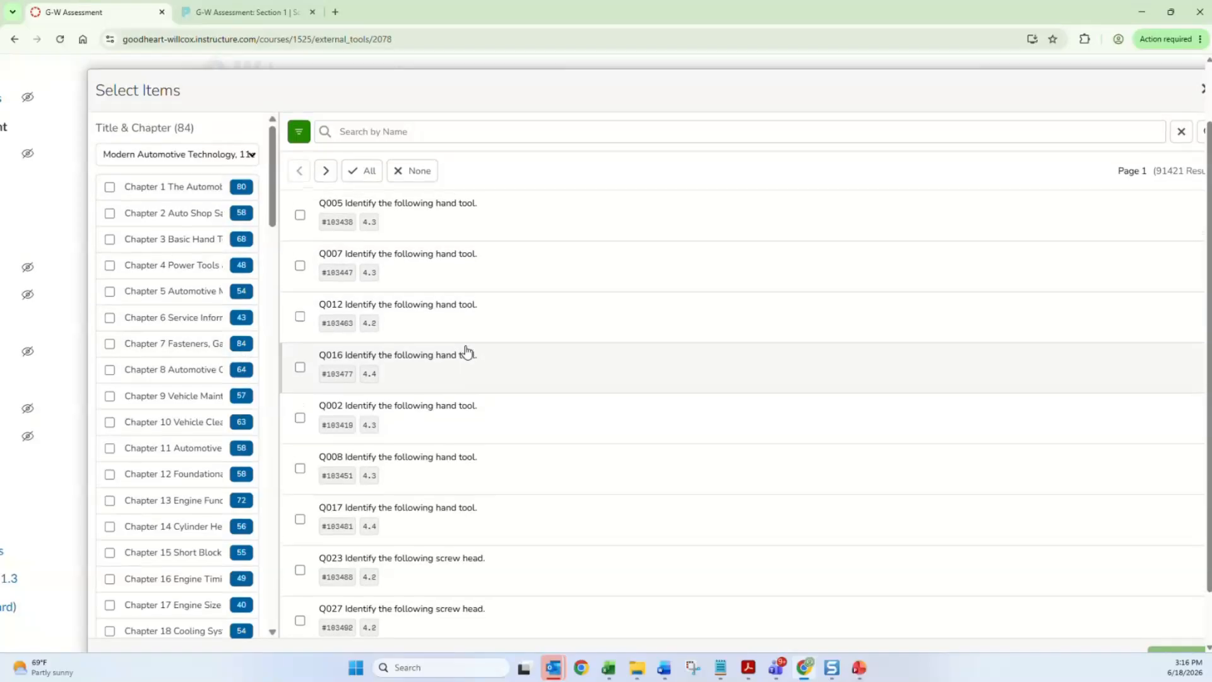
pyautogui.scroll(1, 227, 260)
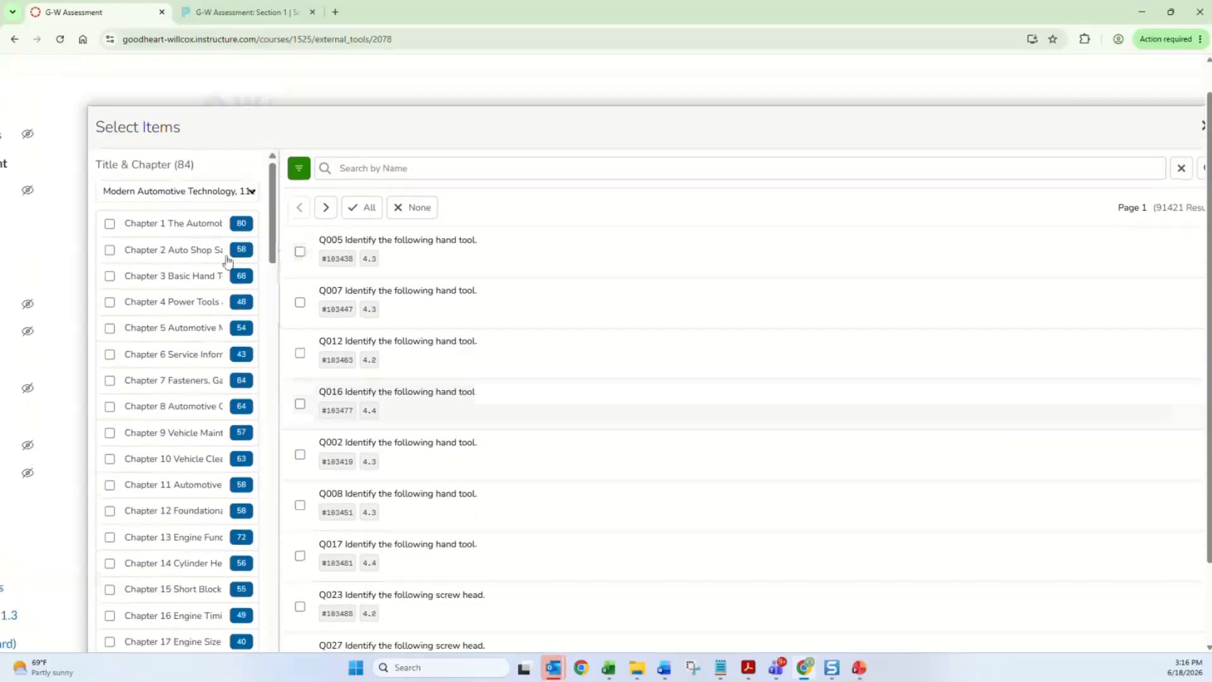
pyautogui.click(109, 224)
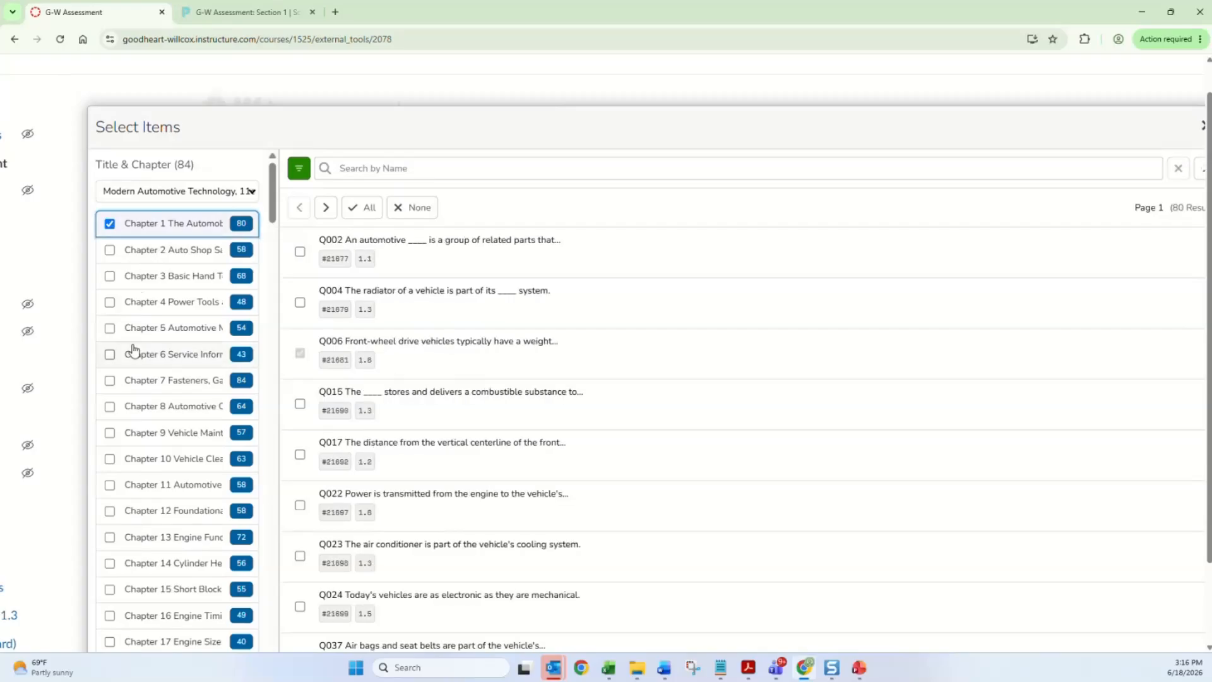
# Narrow the Chapter 1 items to the TRPTN: Modern Automotive learning objectives and standard 1.1
pyautogui.scroll(-7, 133, 350)
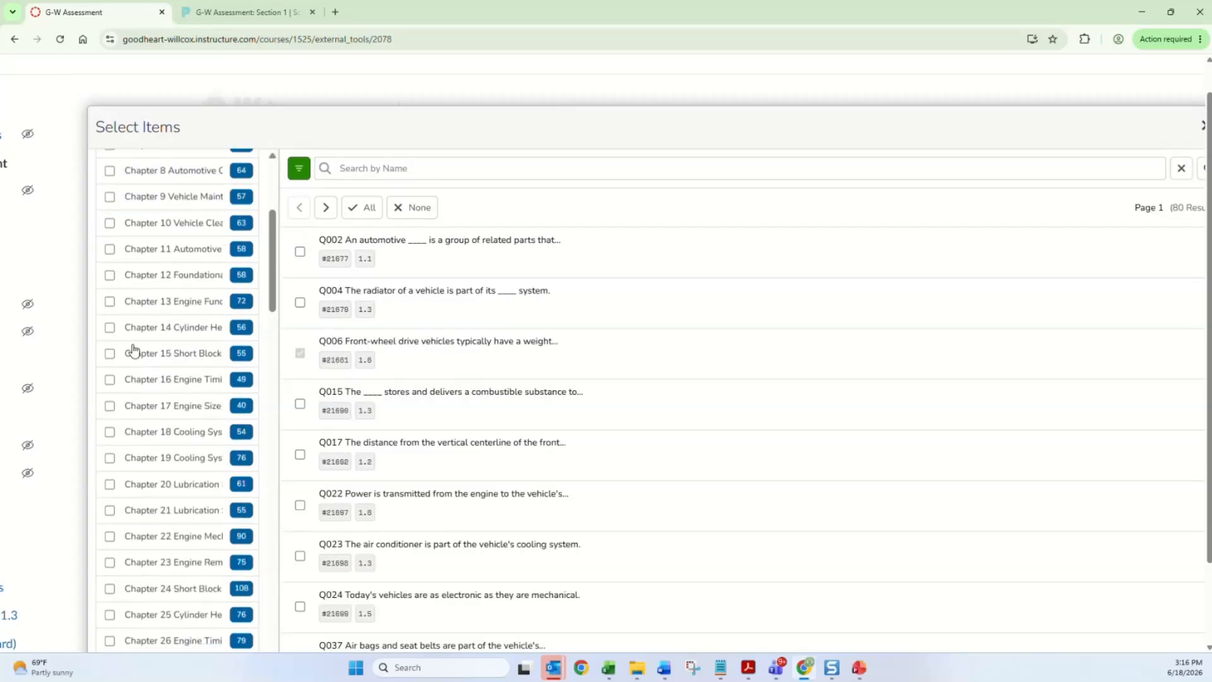
pyautogui.scroll(-20, 133, 350)
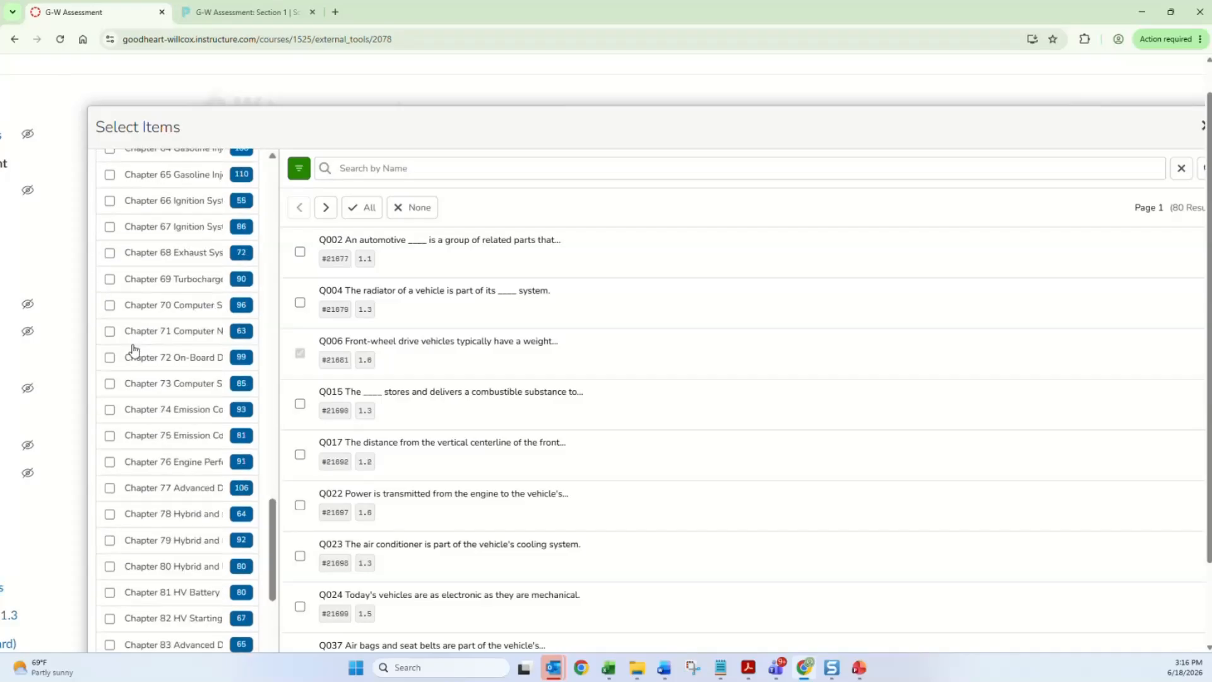
pyautogui.scroll(-3, 134, 351)
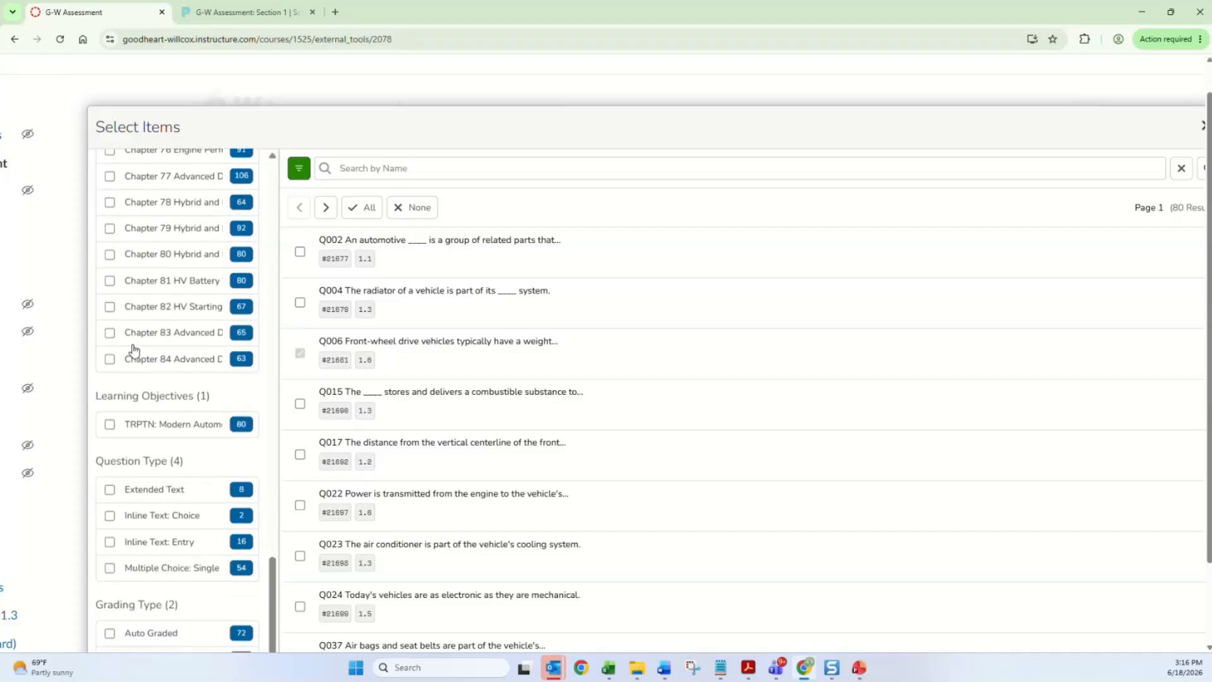
pyautogui.click(111, 419)
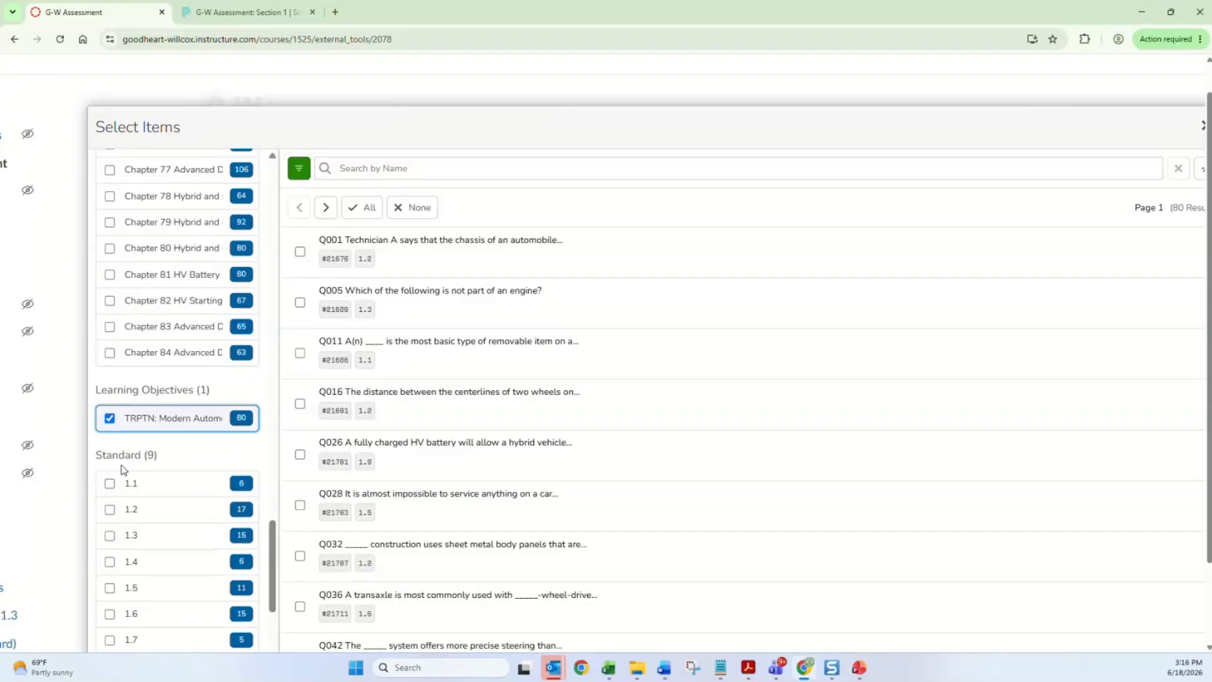
pyautogui.scroll(-1, 127, 467)
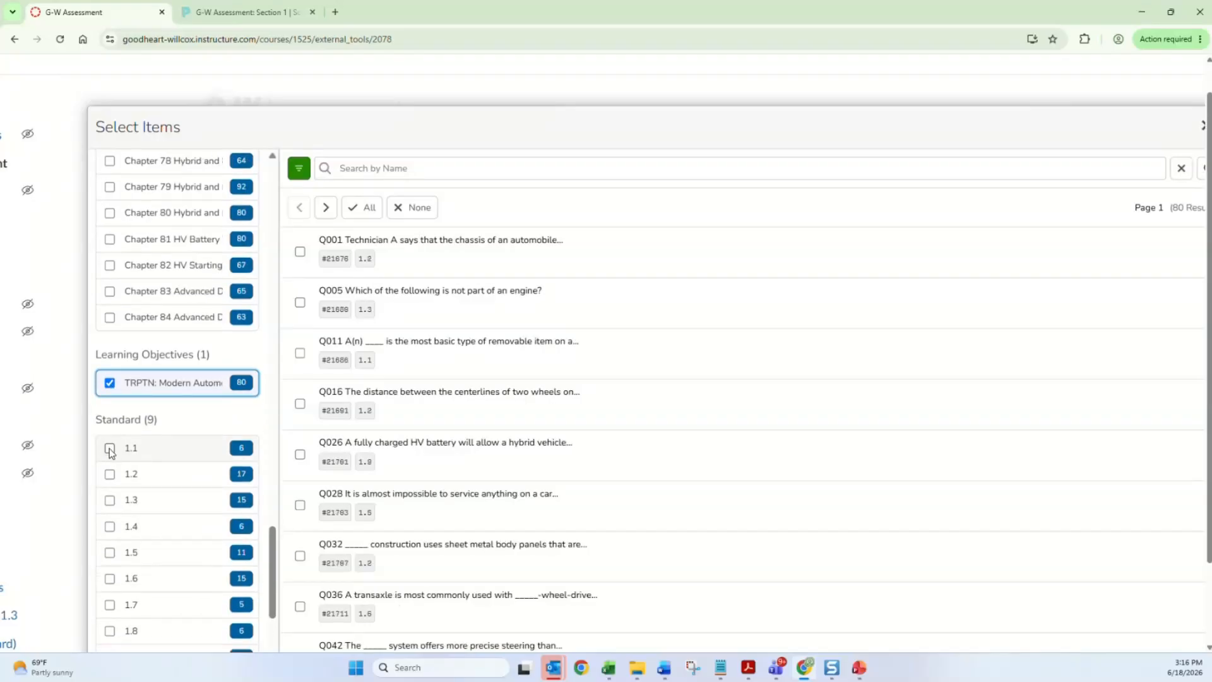
pyautogui.click(110, 449)
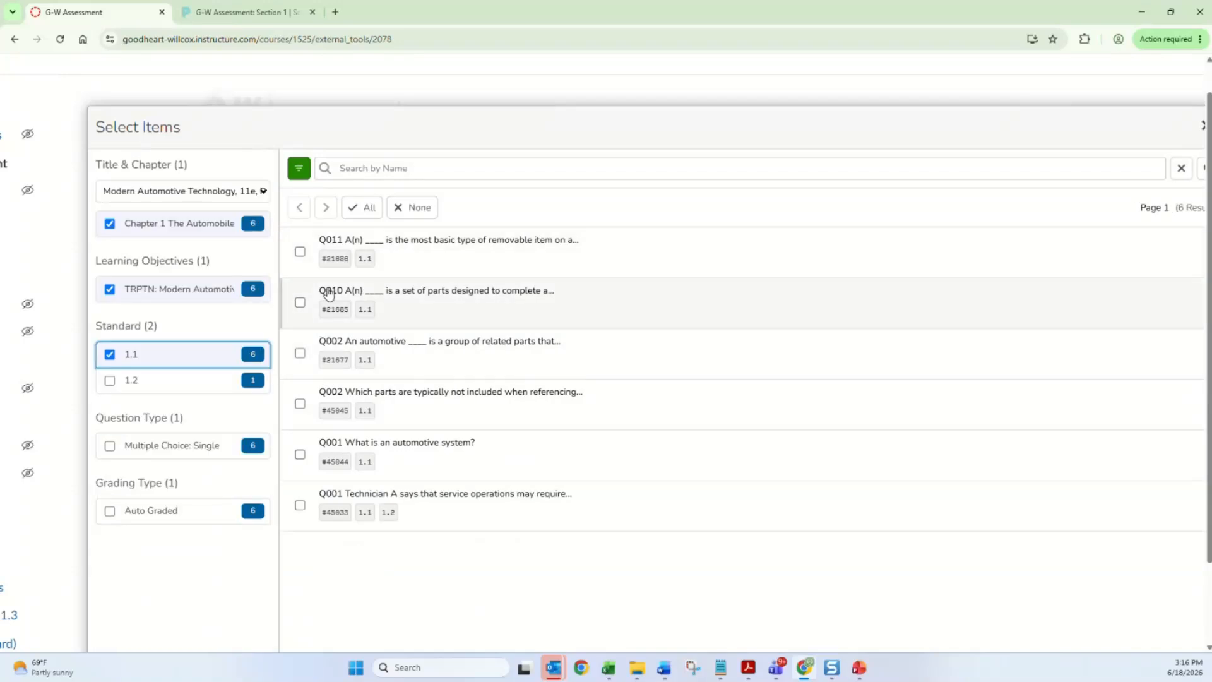
# Select items Q011 and Q010, previewing Q010 with its answer key revealed, and add both to the assessment
pyautogui.click(299, 254)
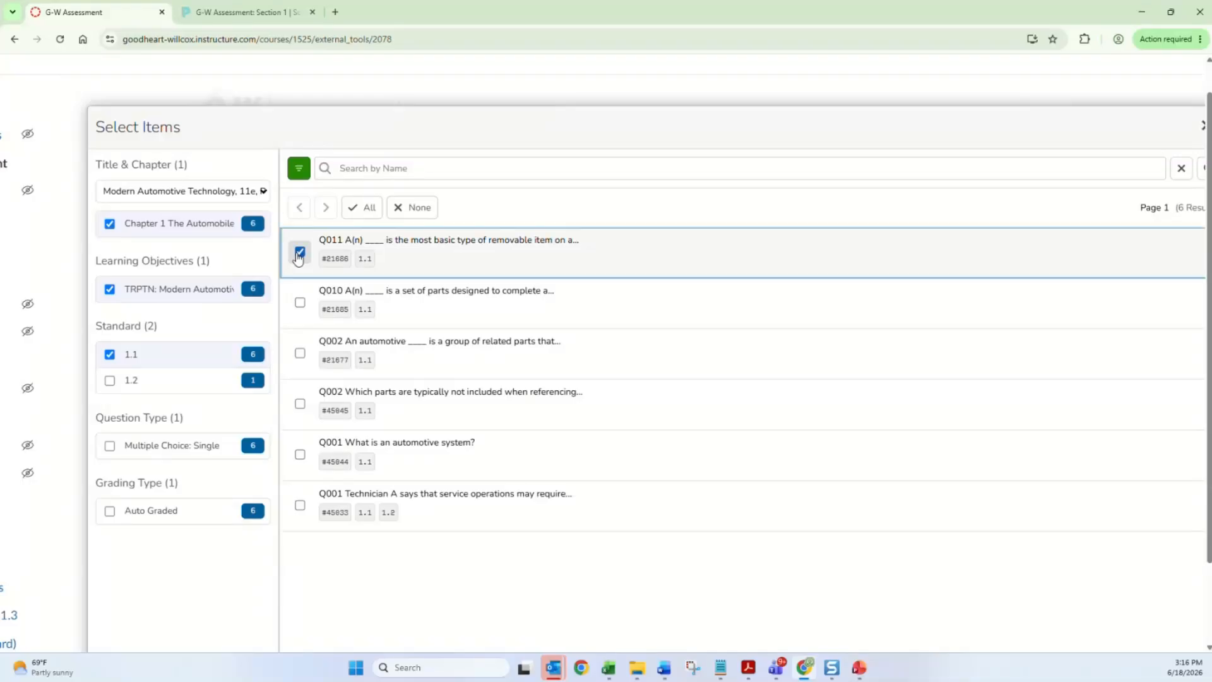
pyautogui.click(382, 300)
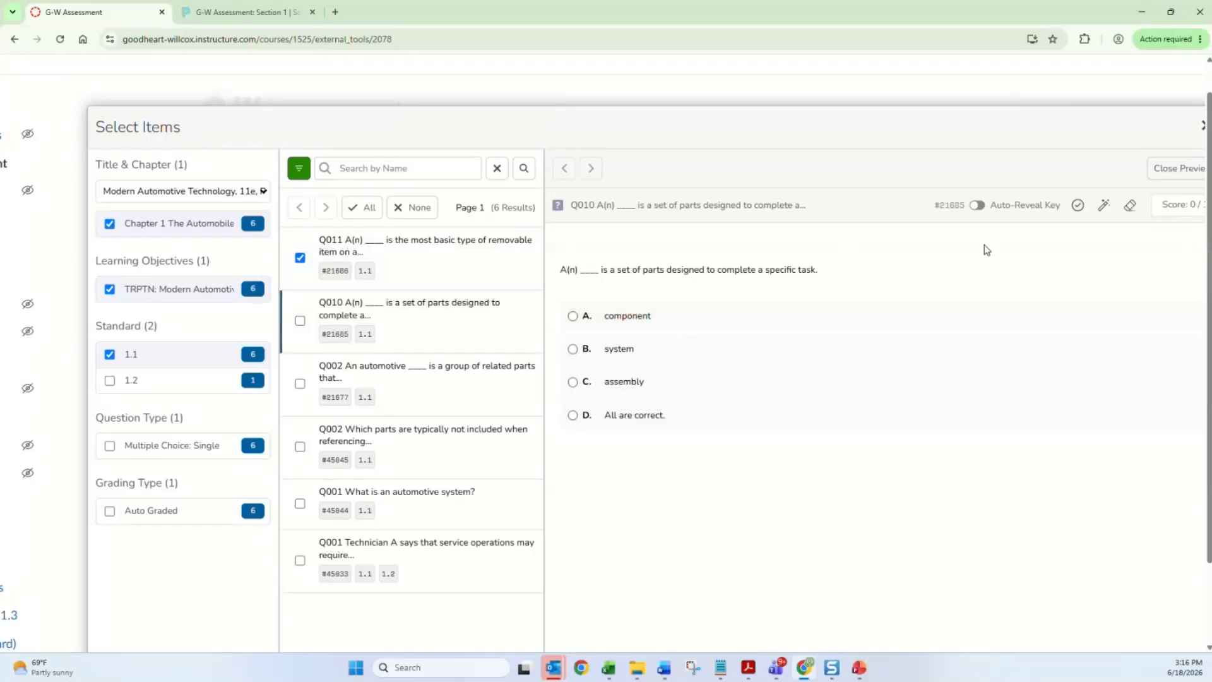
pyautogui.click(977, 205)
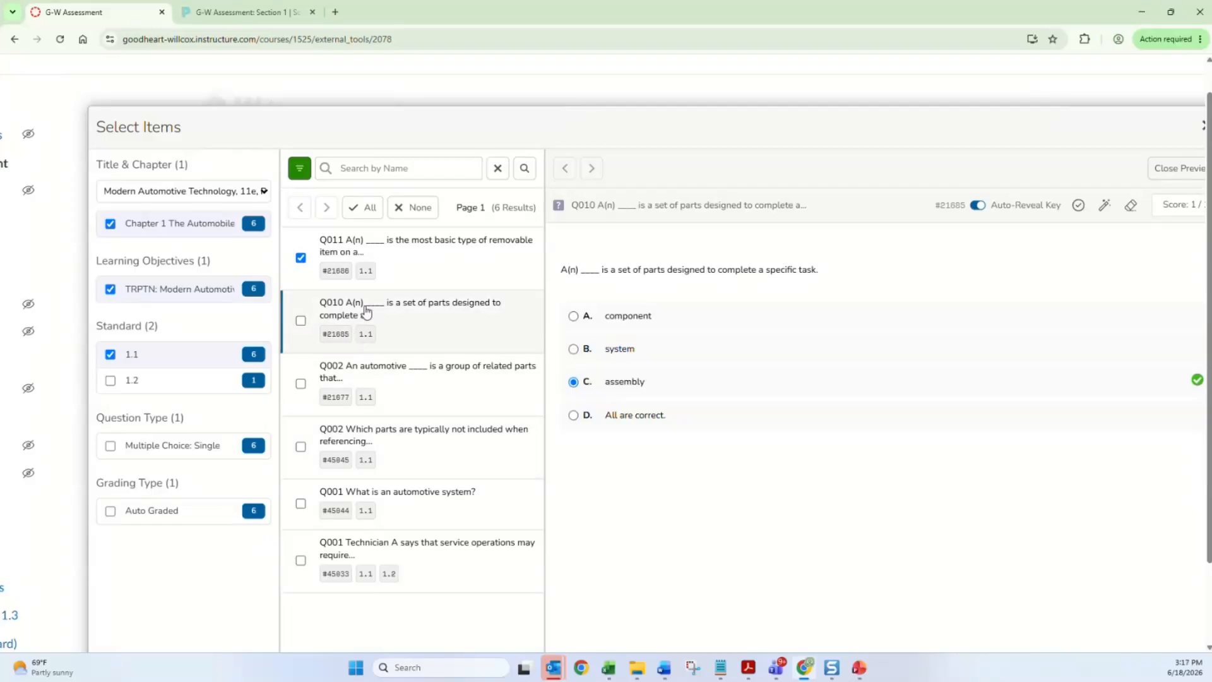
pyautogui.click(301, 321)
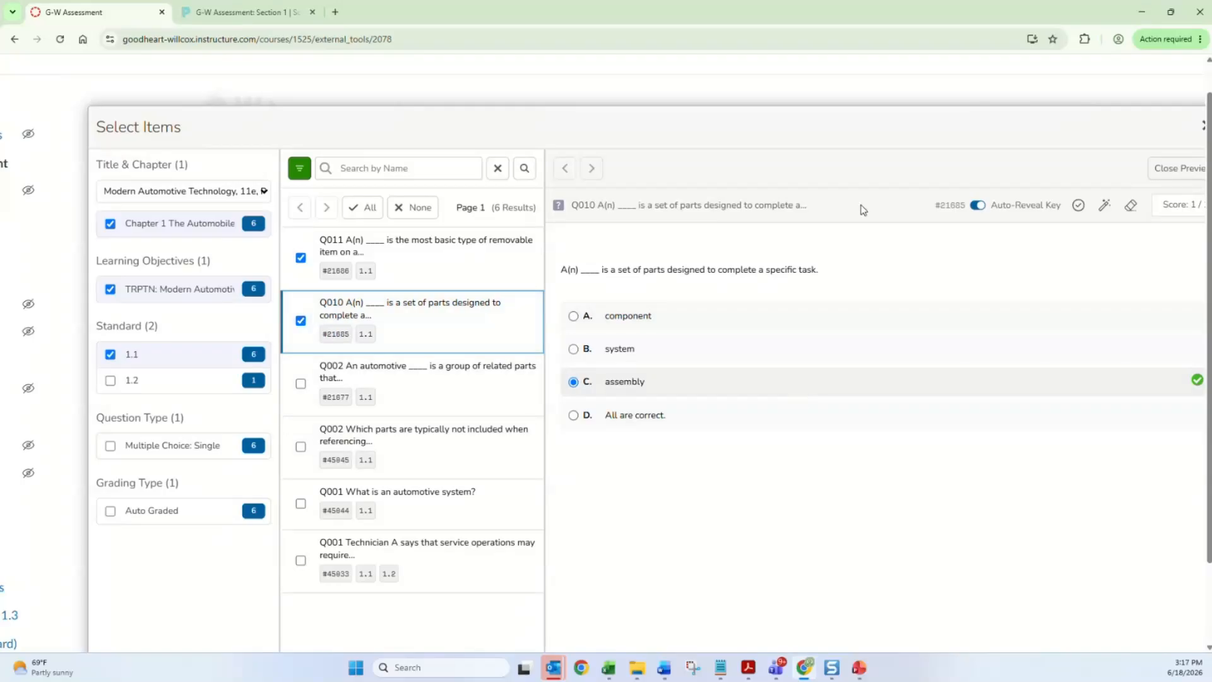
pyautogui.click(877, 121)
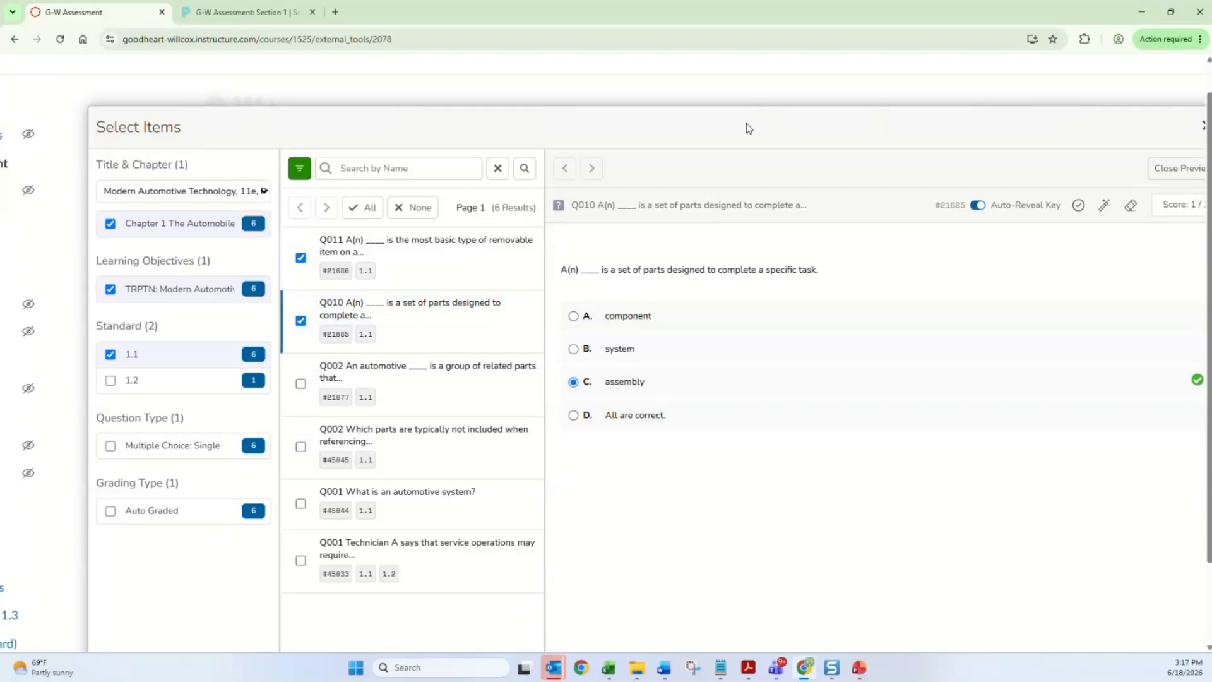
pyautogui.hscroll(1, 746, 123)
pyautogui.hscroll(-1, 746, 123)
pyautogui.scroll(-1, 746, 123)
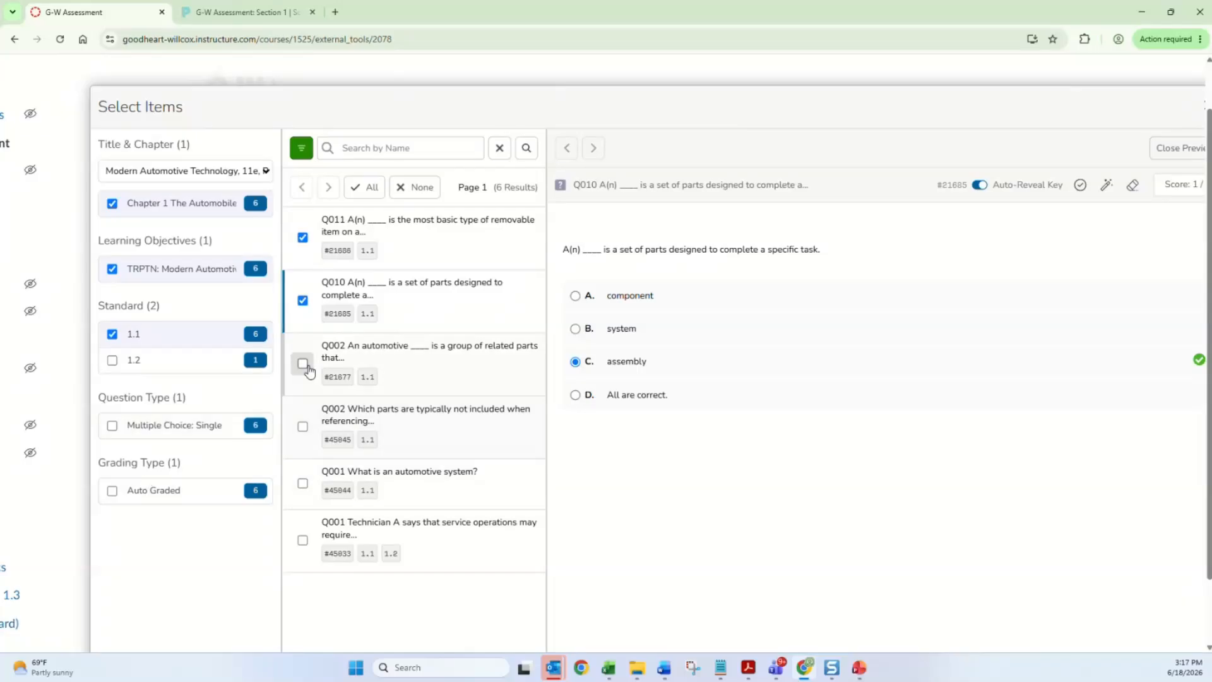
pyautogui.hscroll(1, 535, 503)
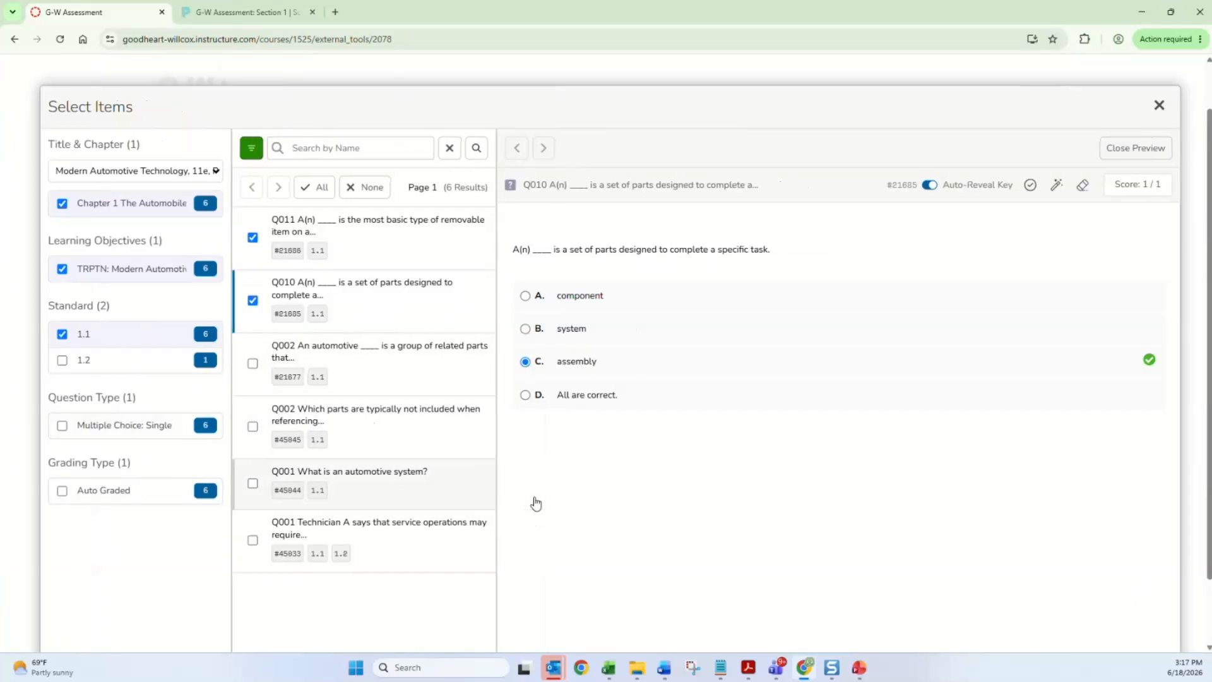
pyautogui.hscroll(1, 536, 503)
pyautogui.scroll(-1, 535, 503)
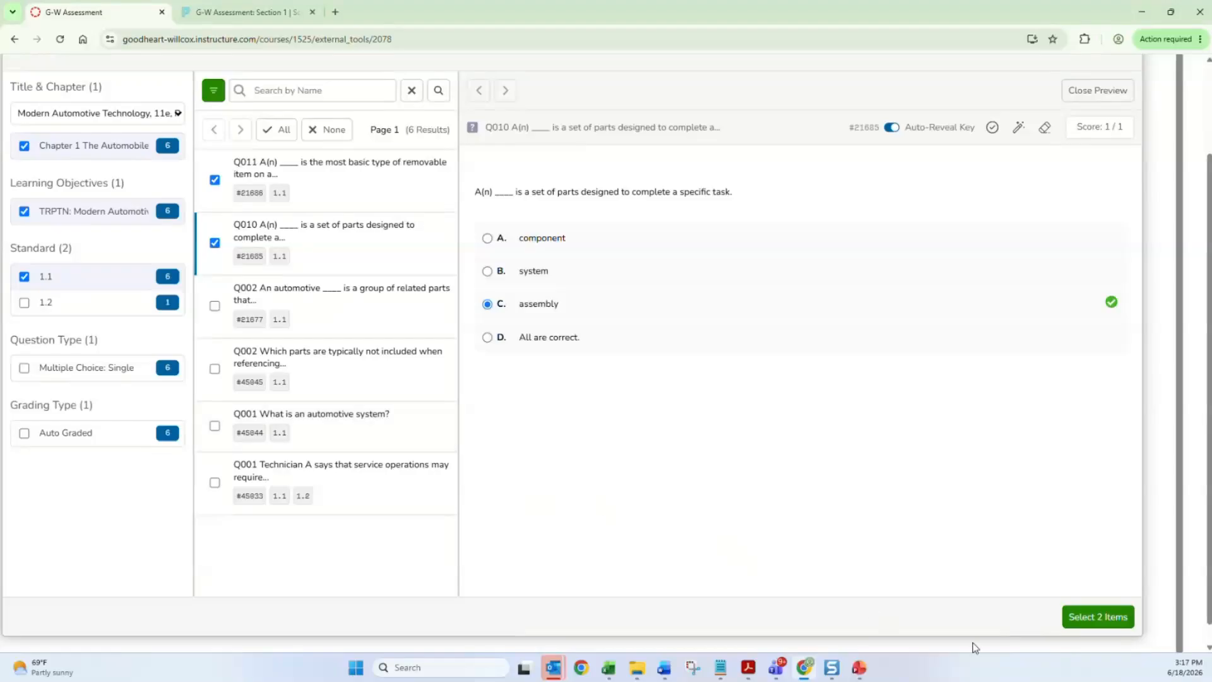
pyautogui.click(1087, 622)
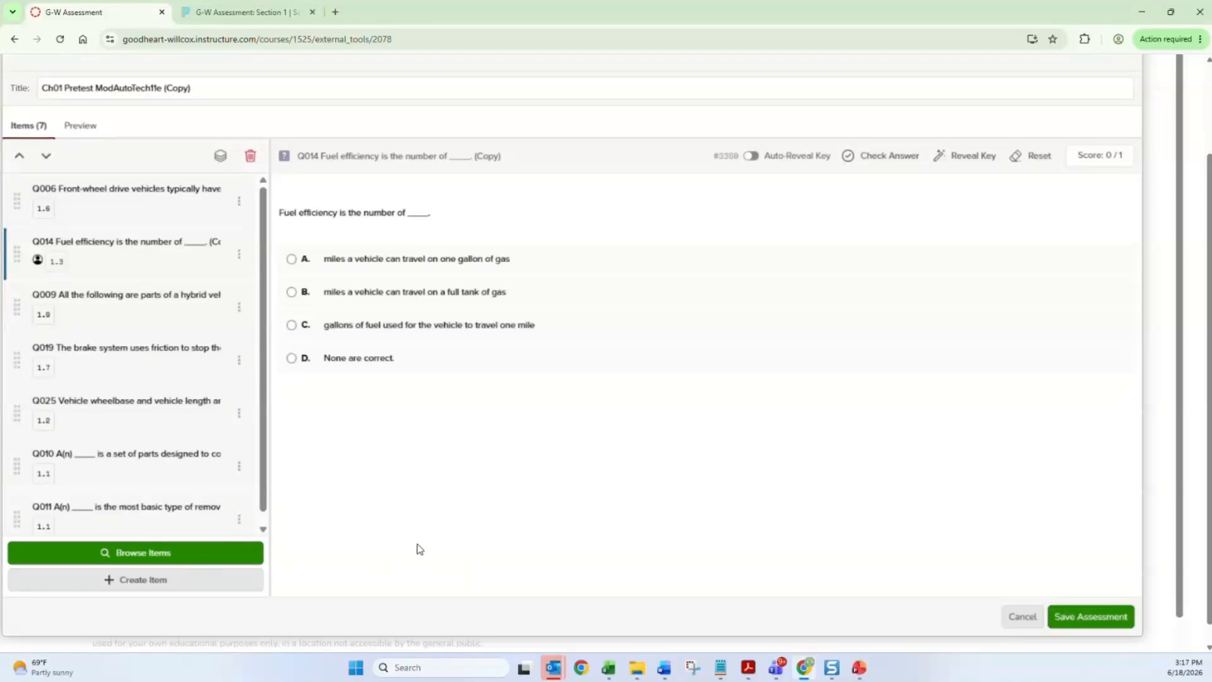
# Delete the Q025 vehicle wheelbase item from the pretest copy and save the assessment
pyautogui.click(237, 414)
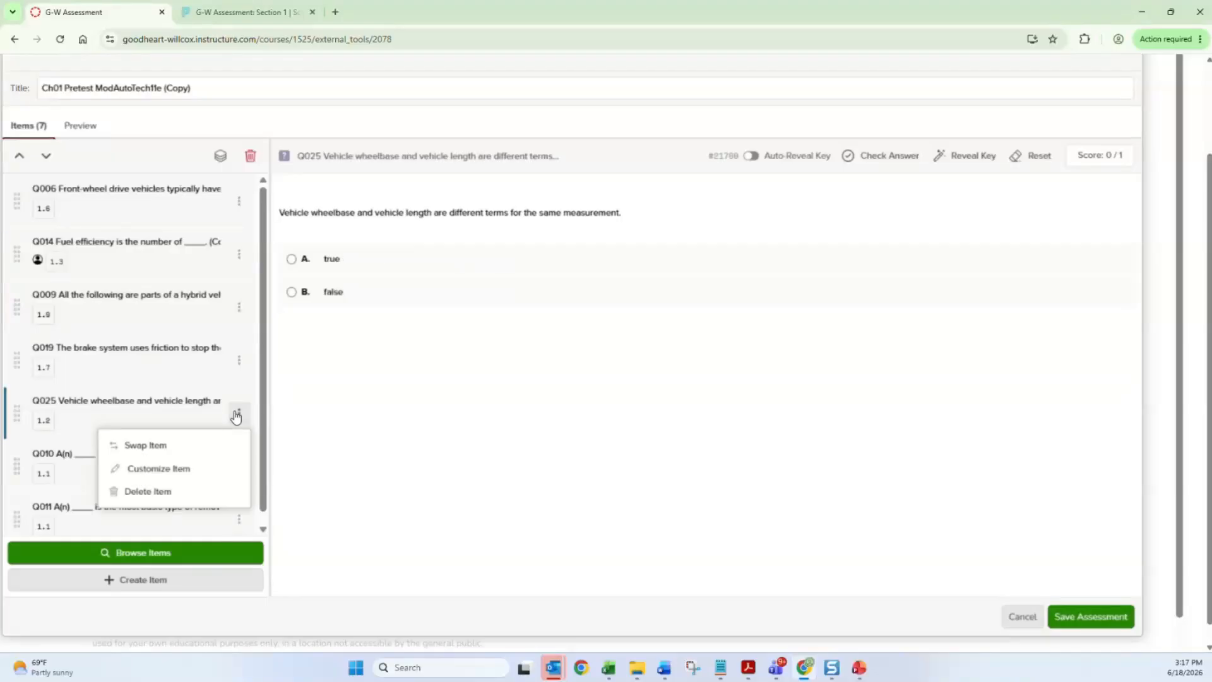
pyautogui.click(148, 493)
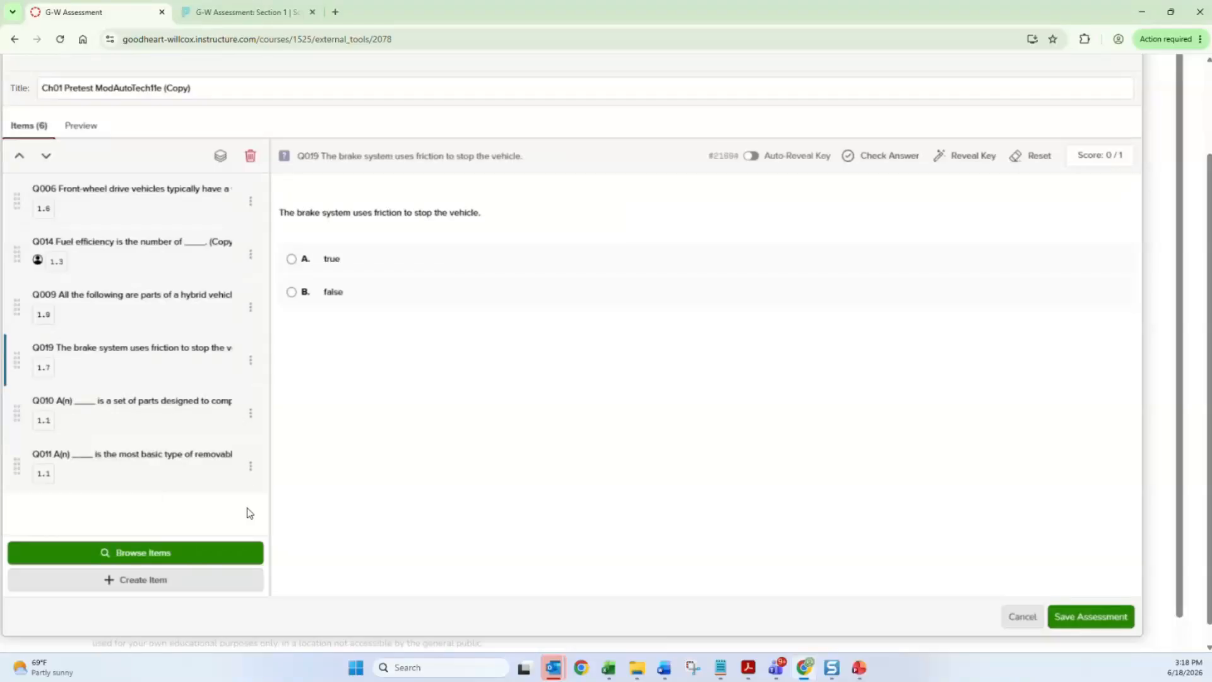
pyautogui.click(1082, 618)
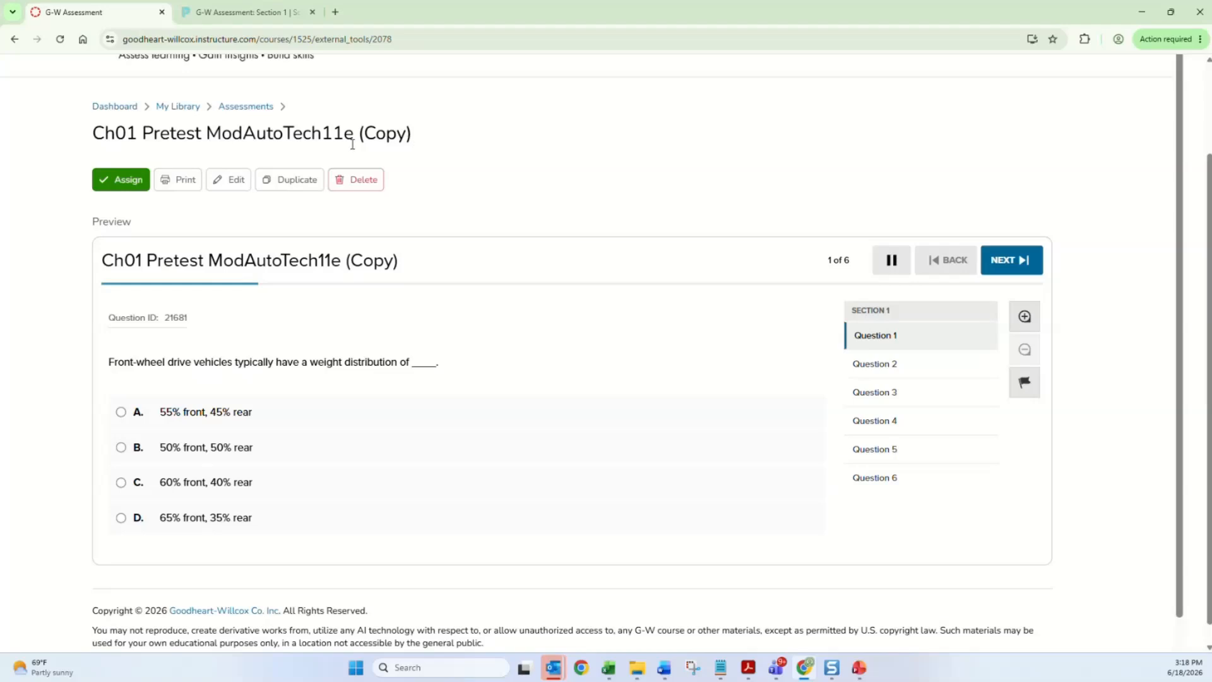
# Reopen the saved pretest copy for editing and change its title to "Ch01 Pretest ModAutoTech11e - My version"
pyautogui.click(239, 180)
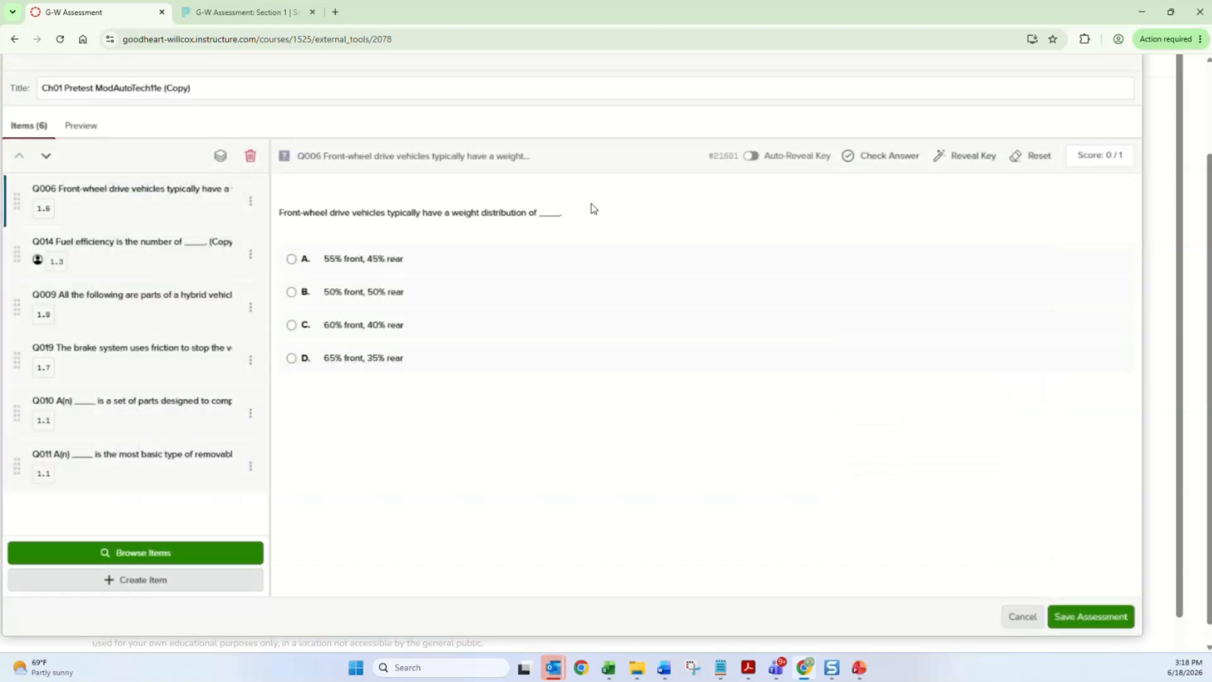
pyautogui.moveTo(199, 91); pyautogui.dragTo(166, 88)
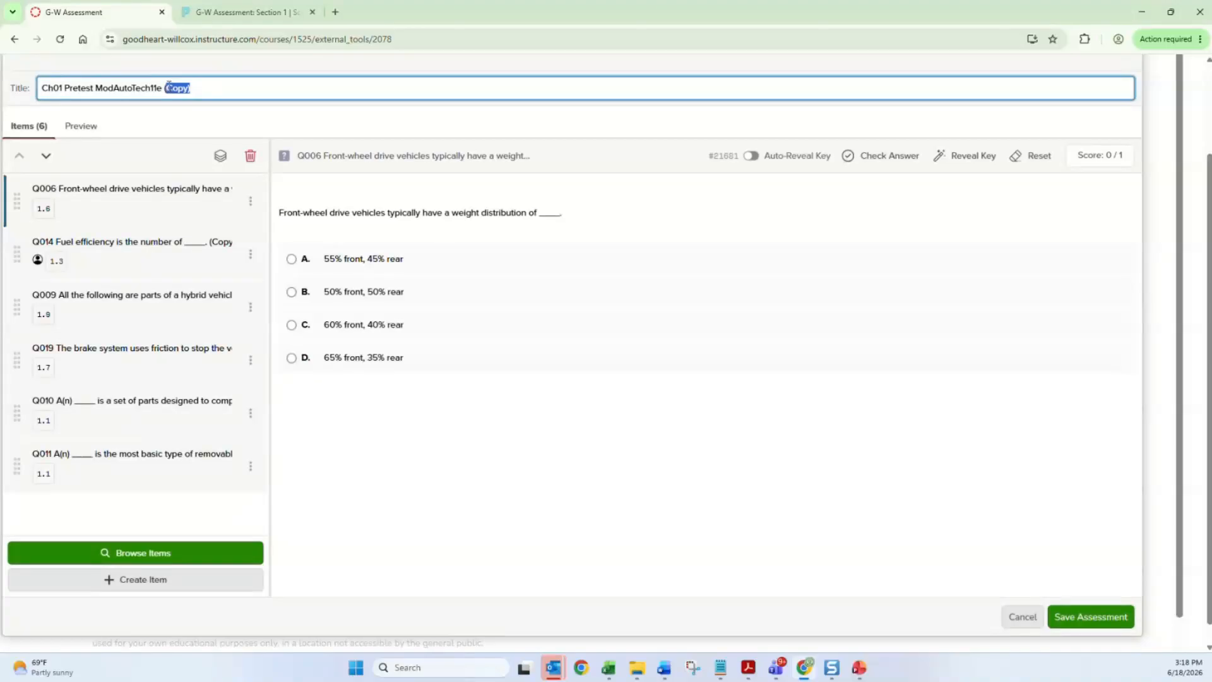
pyautogui.press('BackSpace')
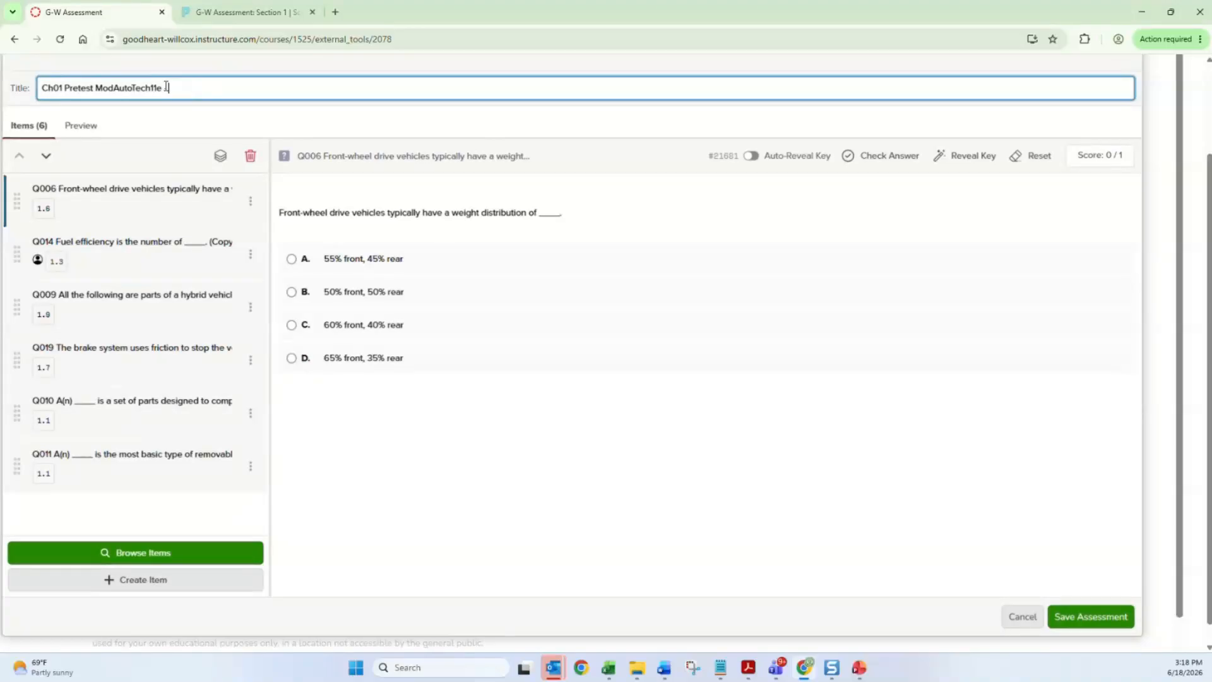
pyautogui.write('My version')
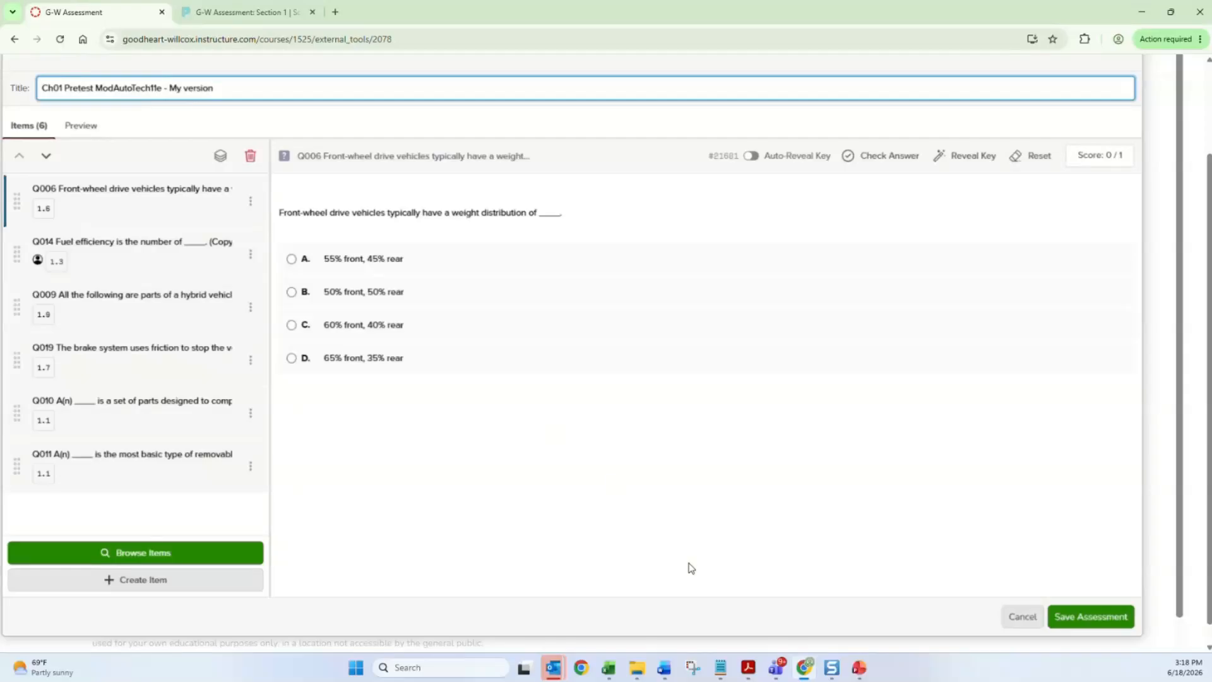
# Save the retitled pretest copy and return to the list of library assessments
pyautogui.click(1072, 614)
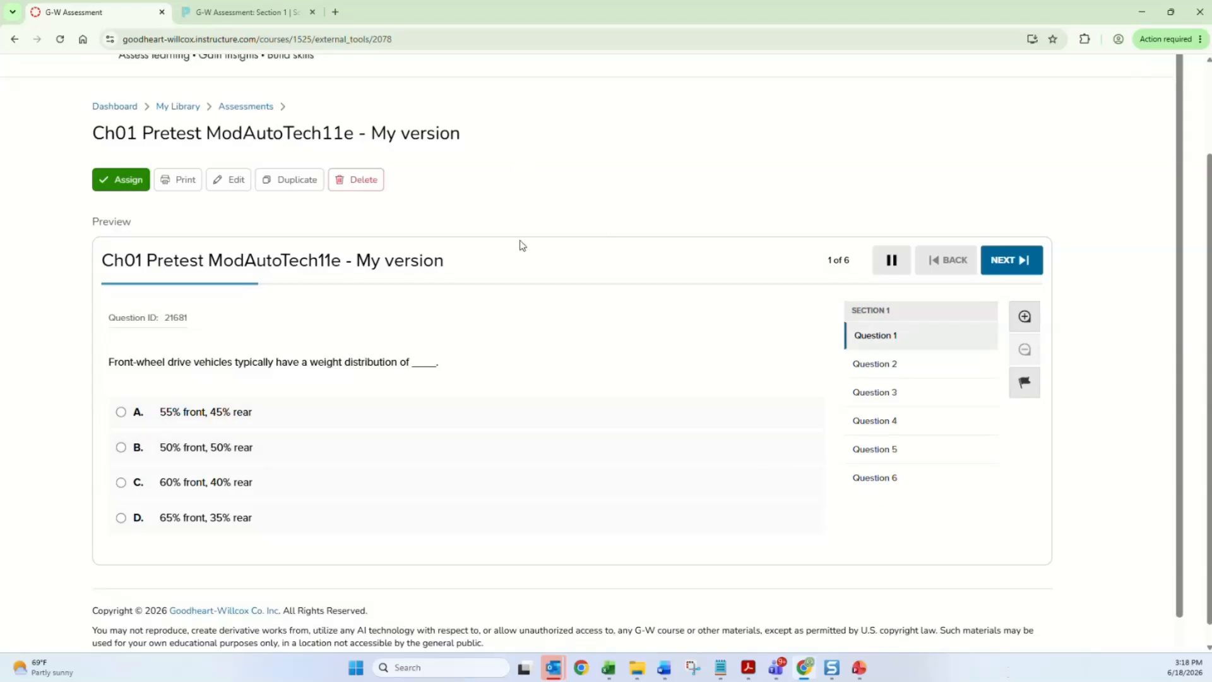
pyautogui.scroll(-1, 522, 245)
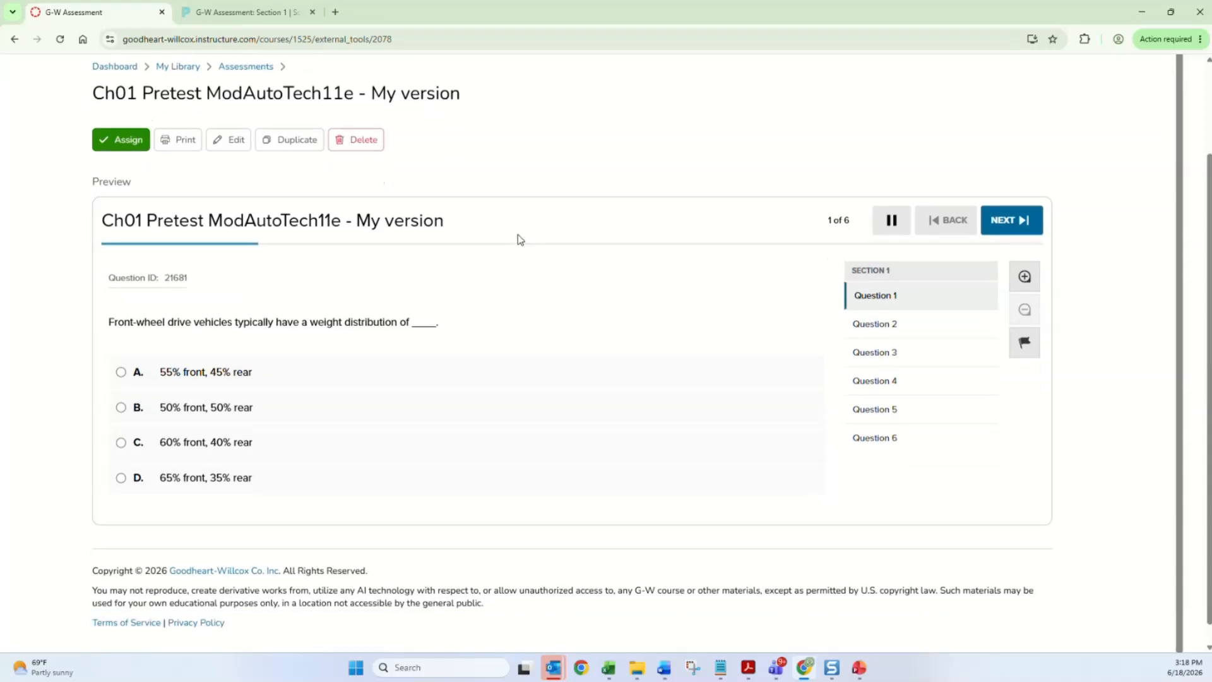
pyautogui.click(241, 67)
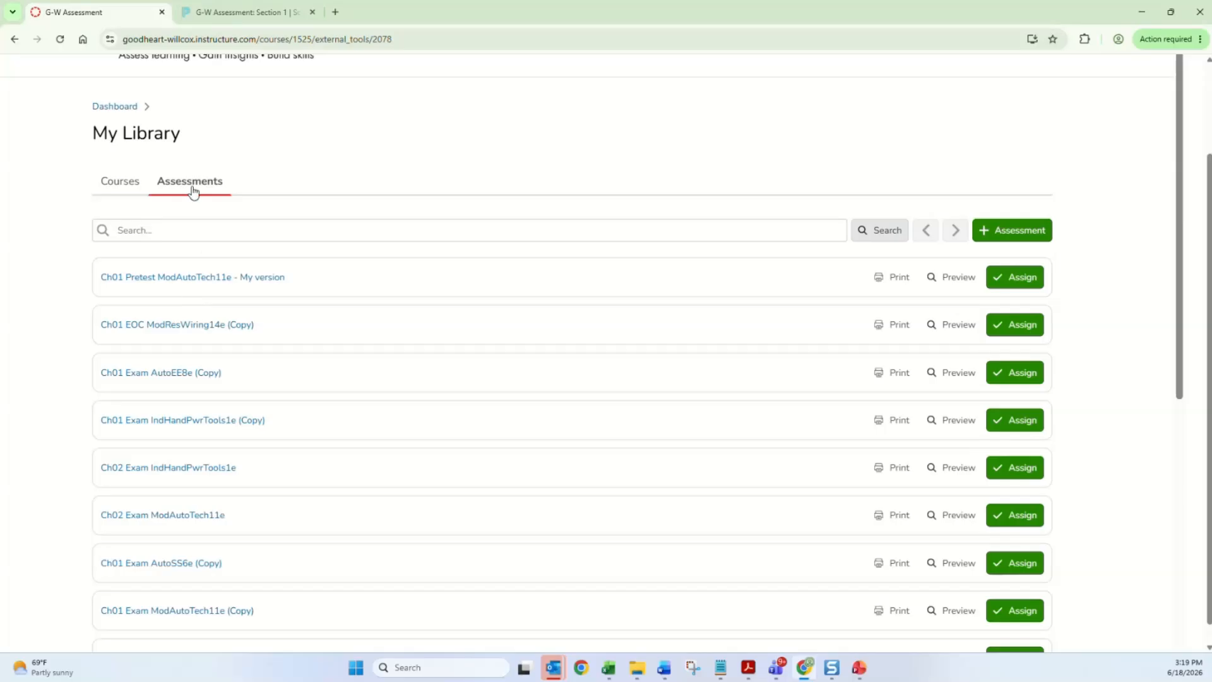
# Search the library courses for "moder" and open Modern Automotive Technology, 11e, Premium
pyautogui.click(122, 189)
pyautogui.click(195, 230)
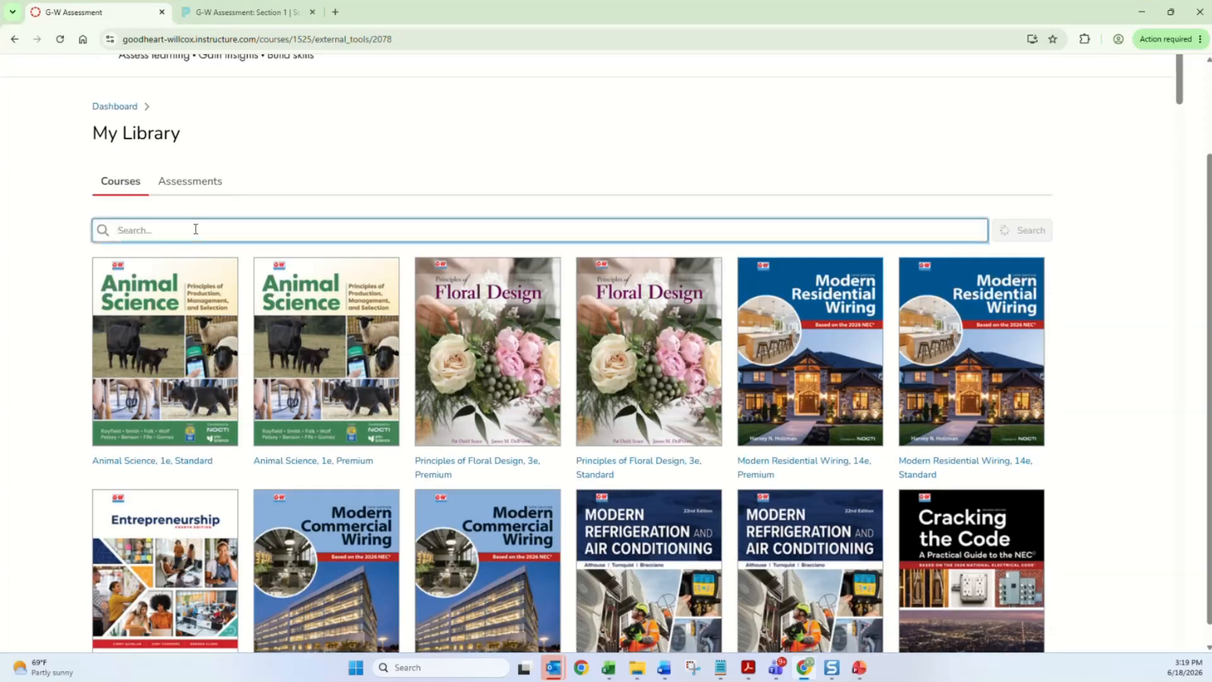
pyautogui.write('moder')
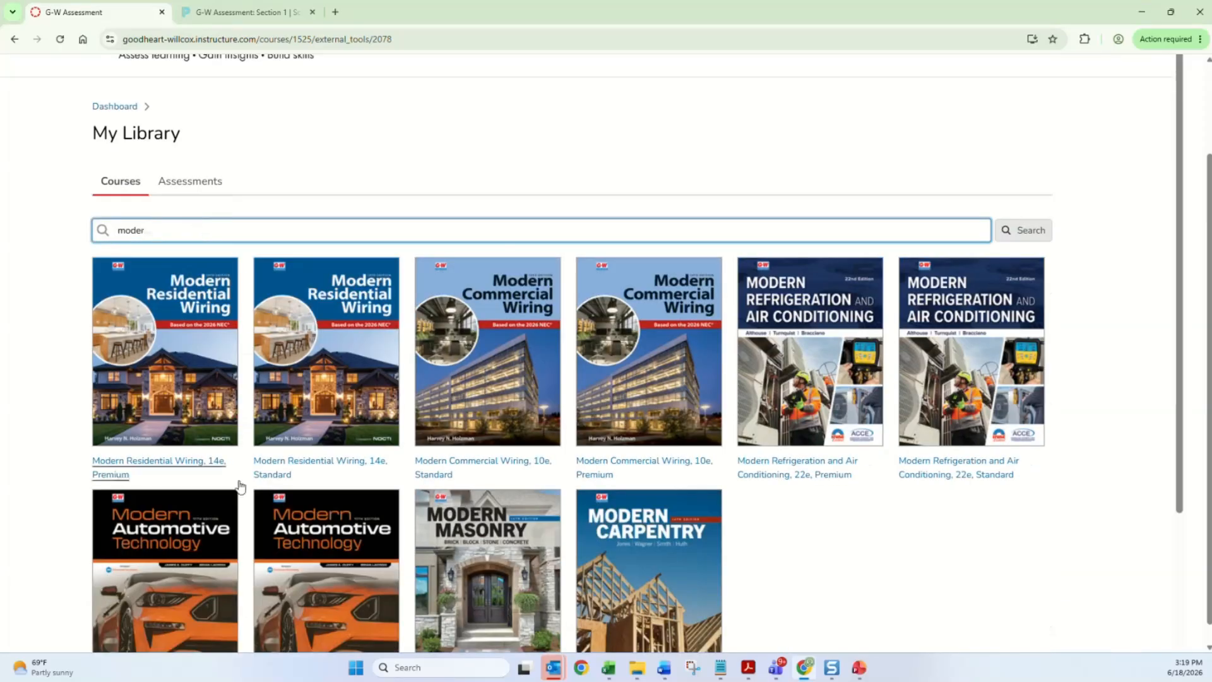
pyautogui.scroll(-2, 249, 468)
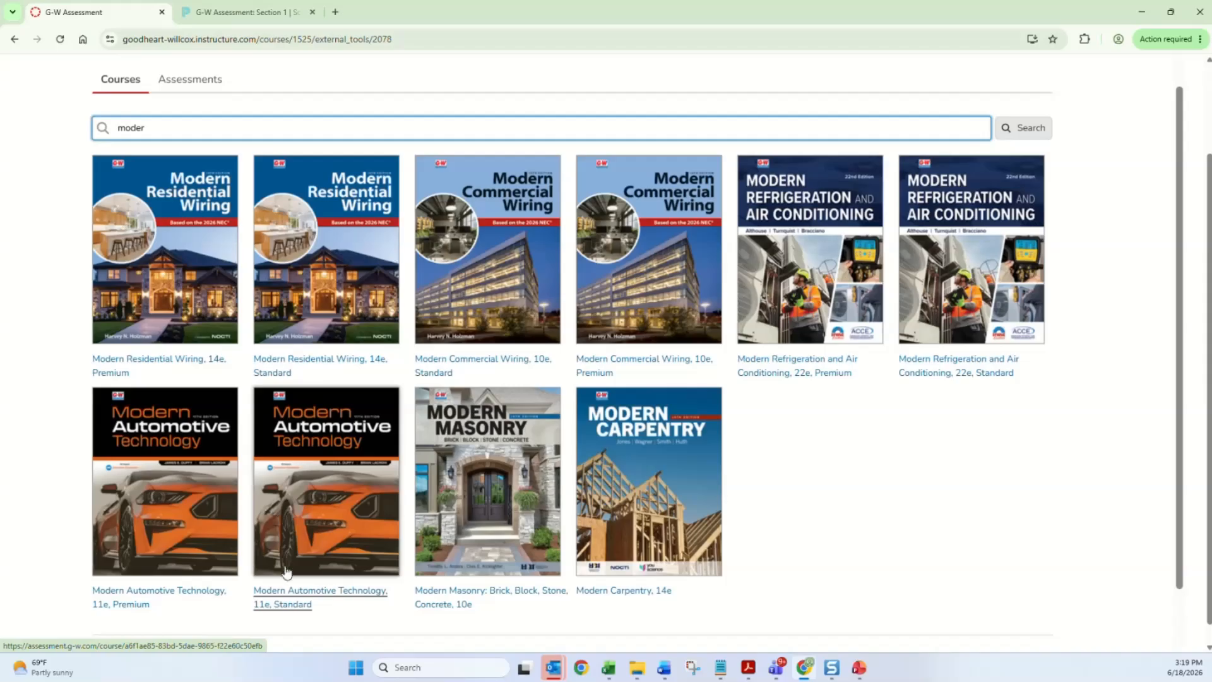
pyautogui.click(172, 596)
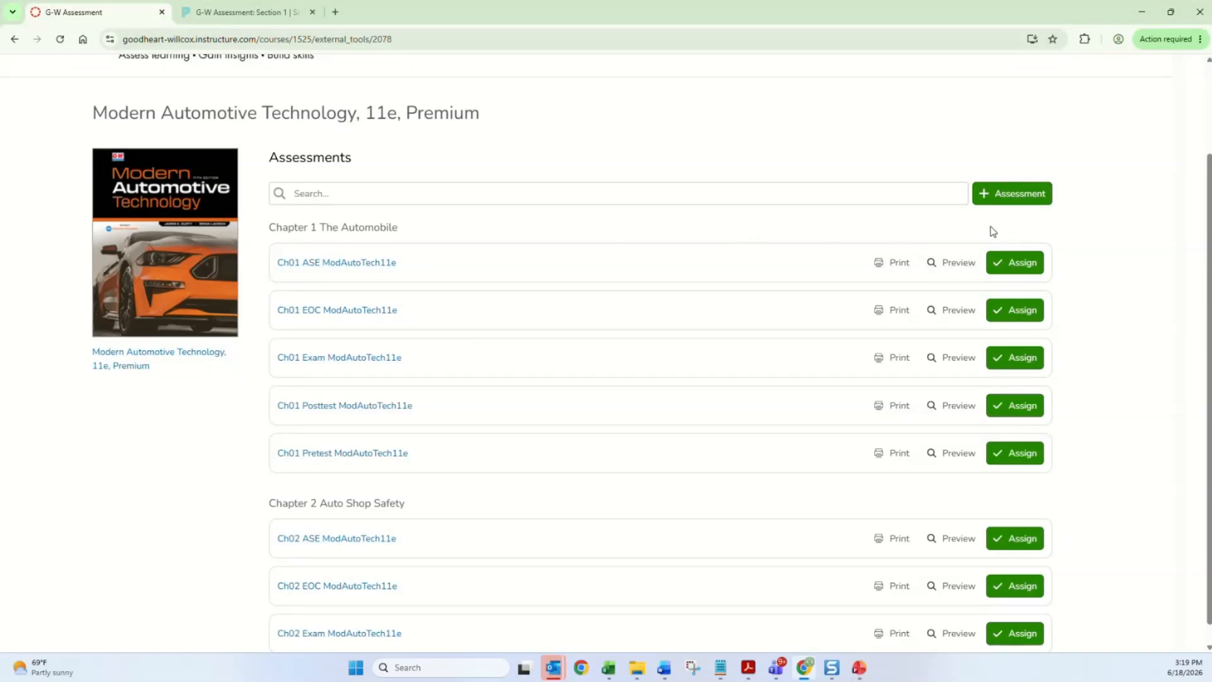
# Start a new assessment and filter its item bank to Chapters 1, 2 and 3 of Modern Automotive Technology
pyautogui.click(1002, 195)
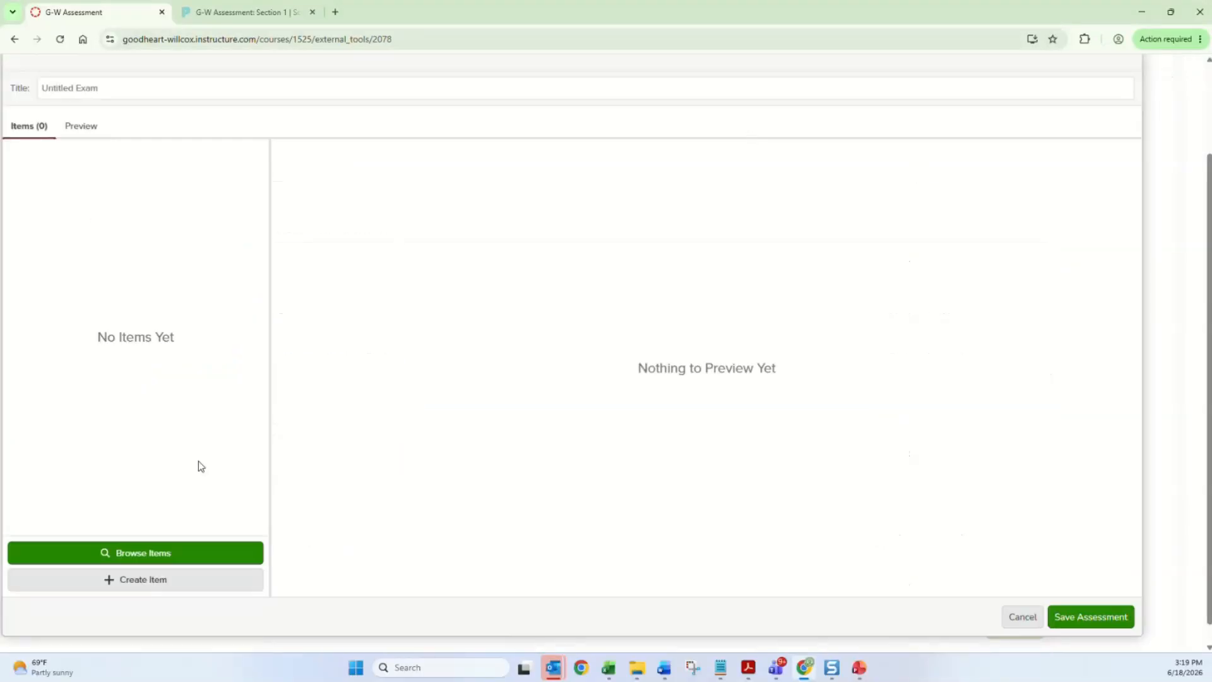
pyautogui.click(145, 553)
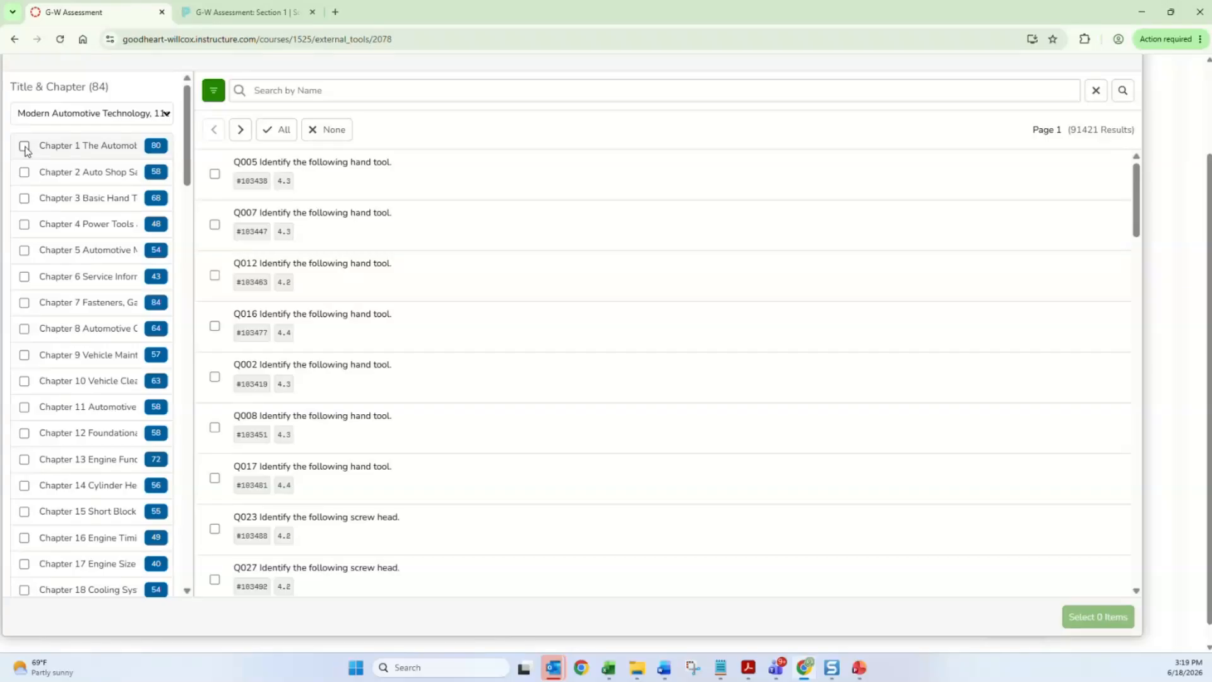
pyautogui.click(24, 146)
pyautogui.click(24, 173)
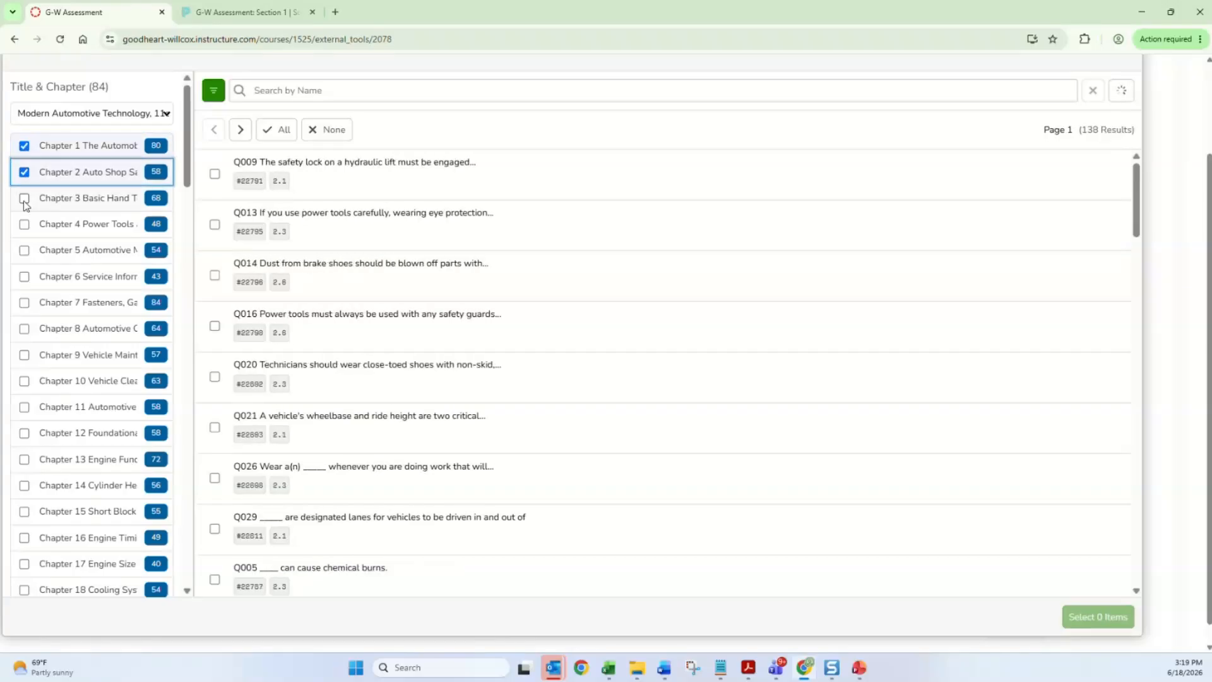
pyautogui.click(25, 200)
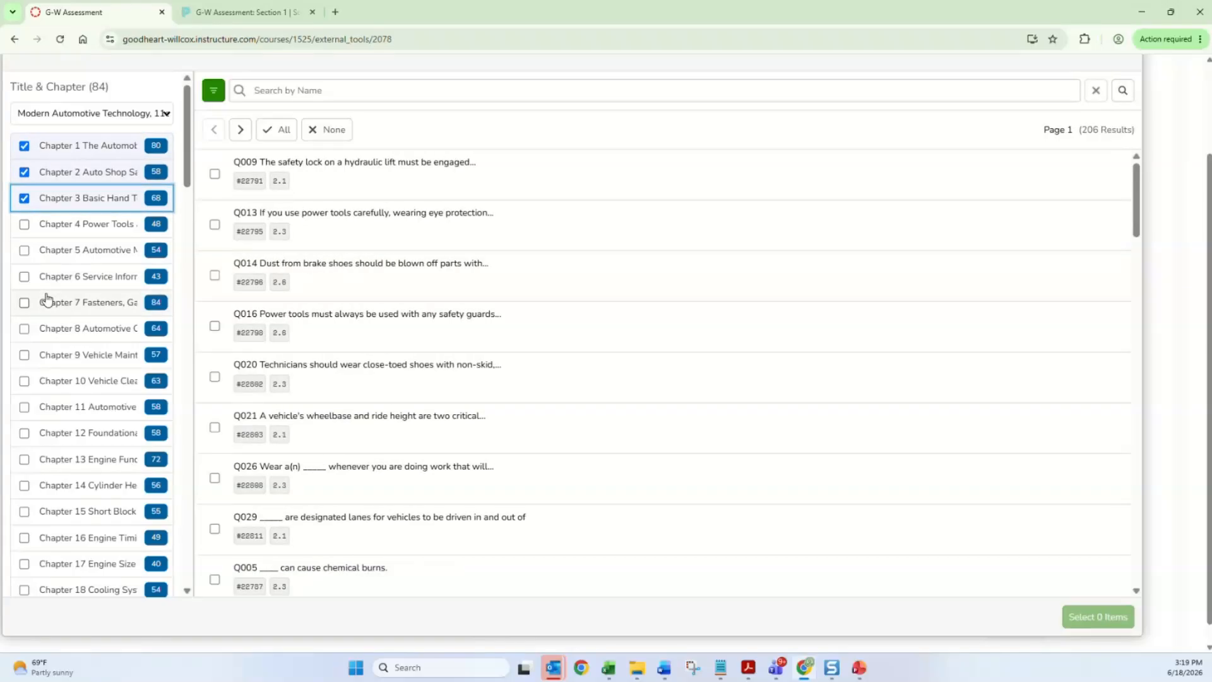
# Narrow the items of the three chapters to the TRPTN: Modern Automotive learning objectives
pyautogui.scroll(-20, 46, 298)
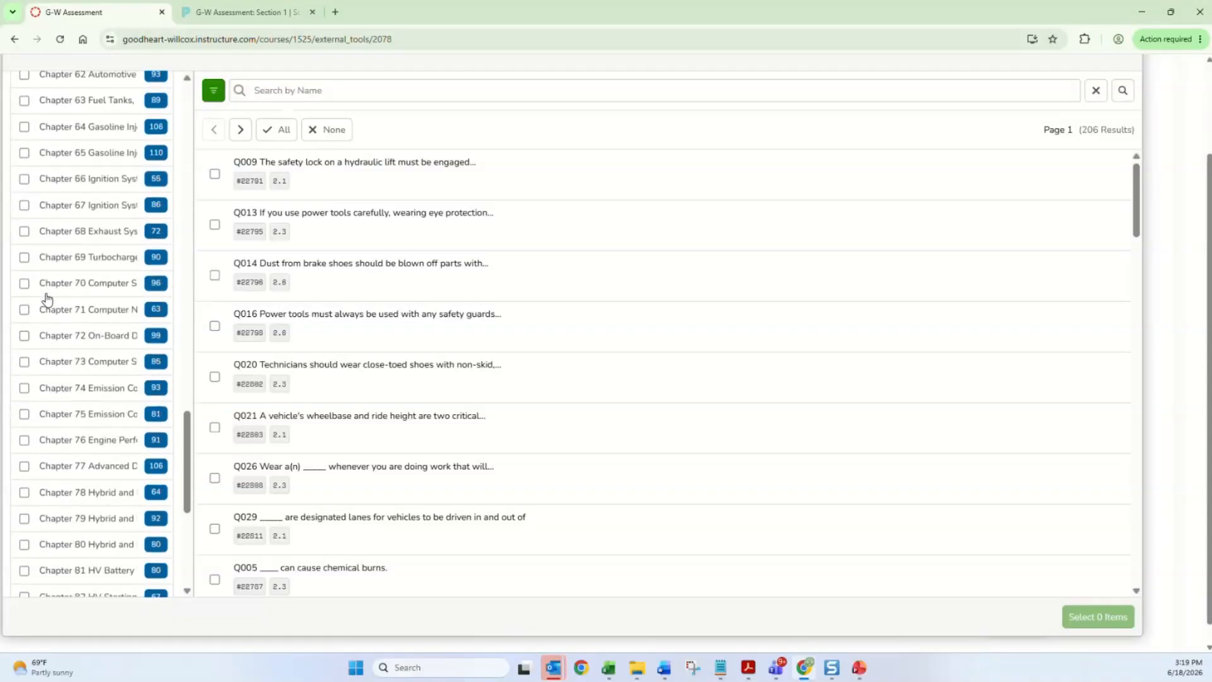
pyautogui.scroll(-5, 46, 297)
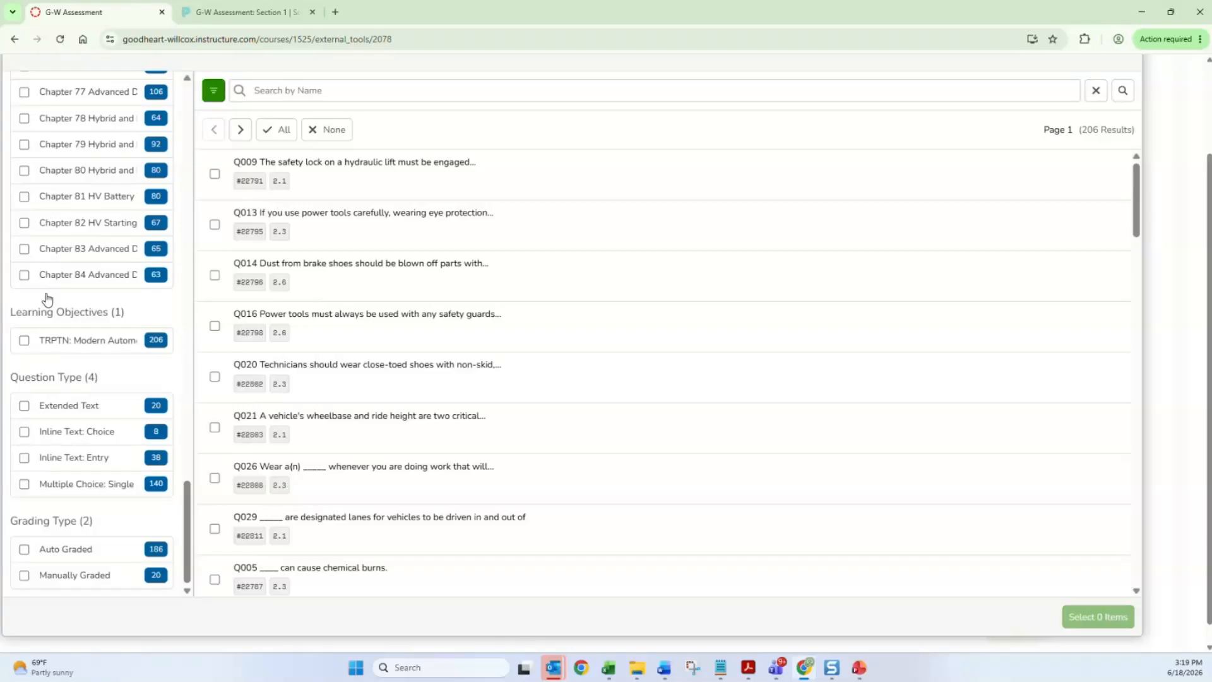
pyautogui.click(24, 341)
pyautogui.scroll(-1, 66, 397)
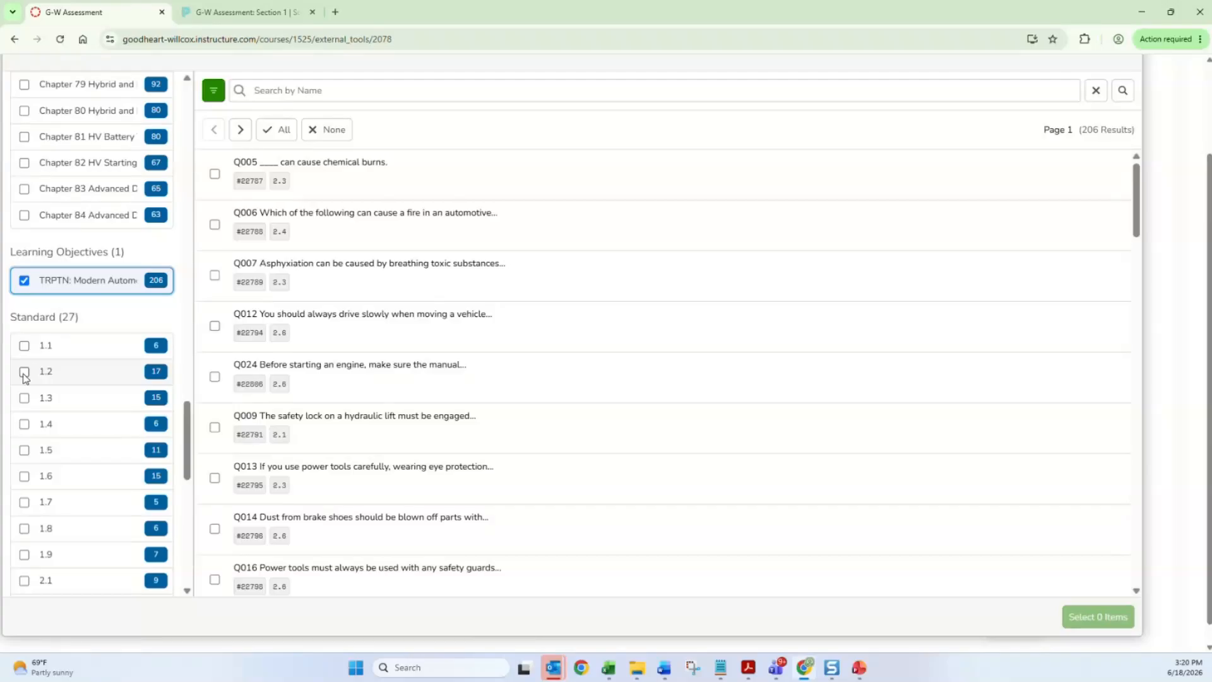
pyautogui.click(24, 376)
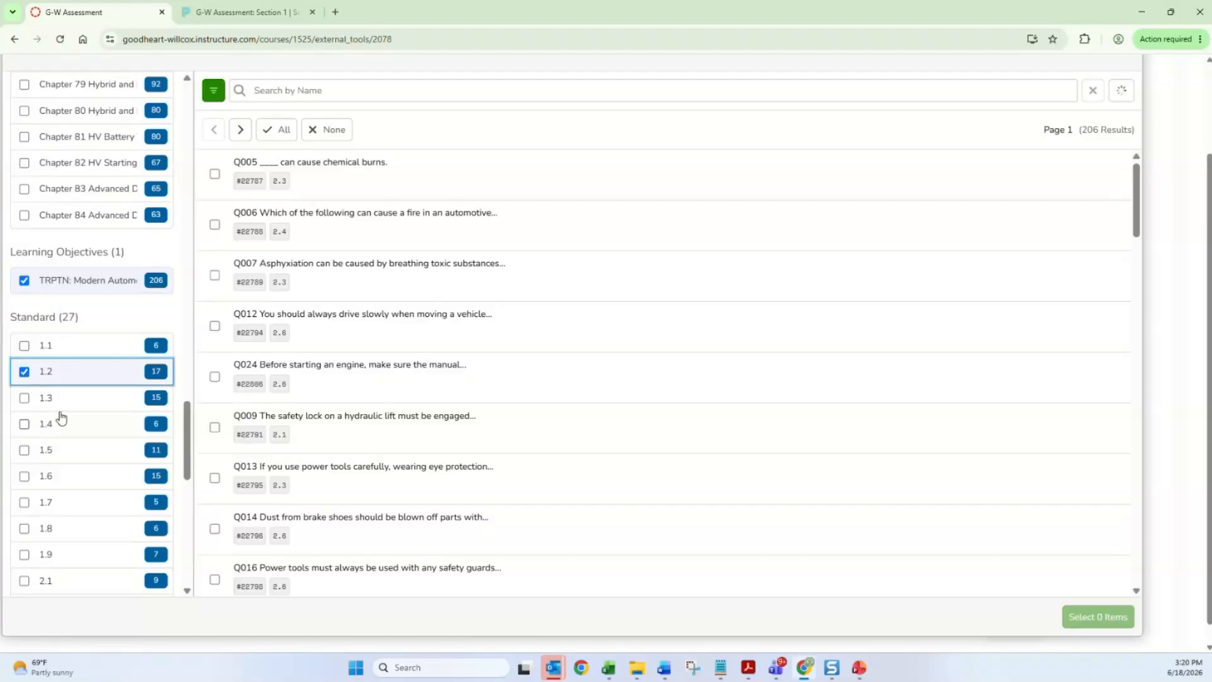
pyautogui.scroll(-2, 61, 416)
pyautogui.scroll(-2, 61, 417)
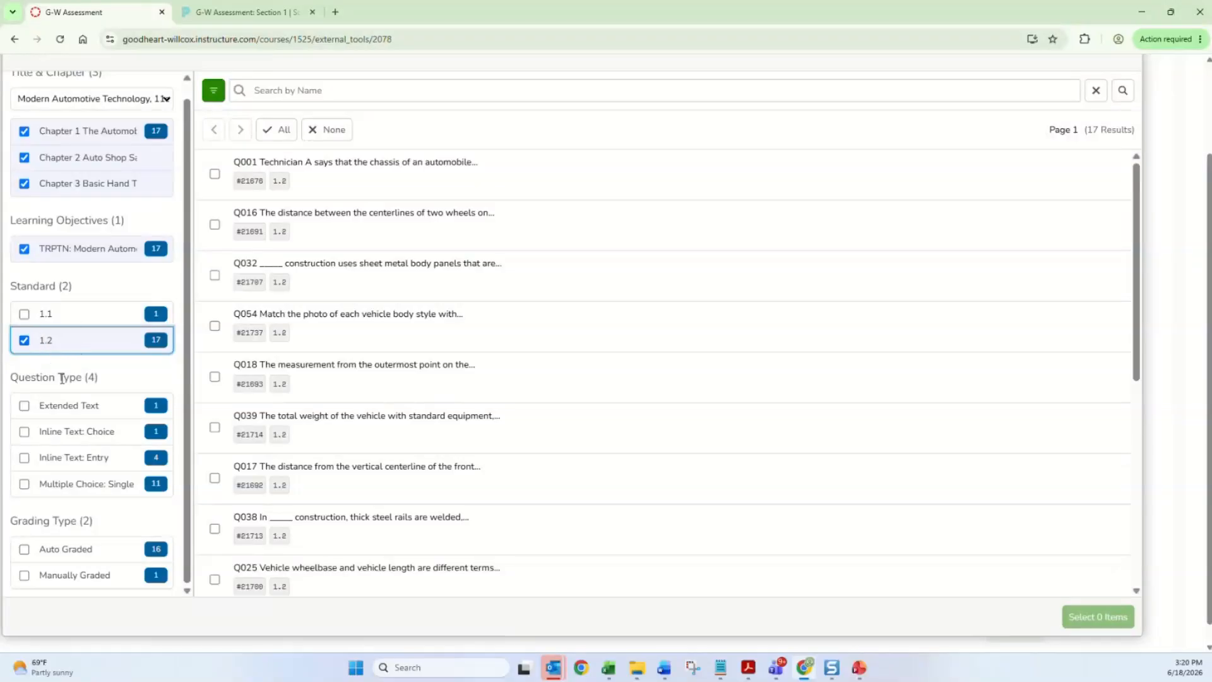
pyautogui.click(24, 341)
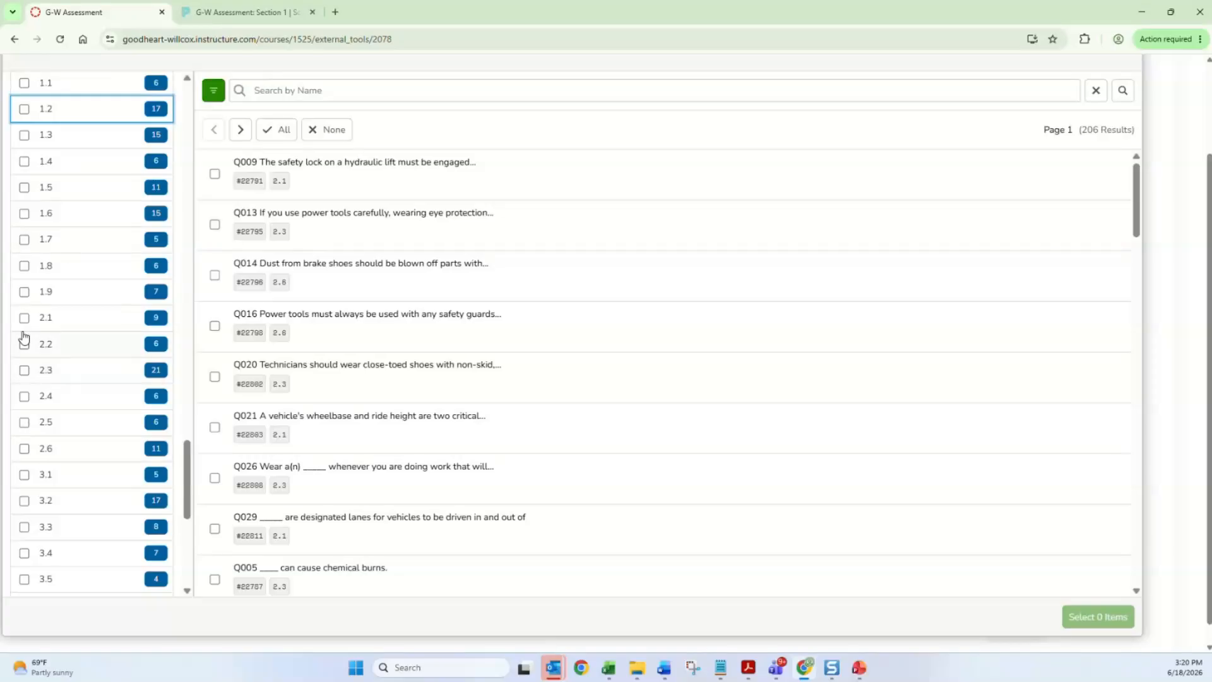
# Filter the items by standards 1.2, 2.2 and 3.2 and the Multiple Choice: Single question type
pyautogui.click(24, 344)
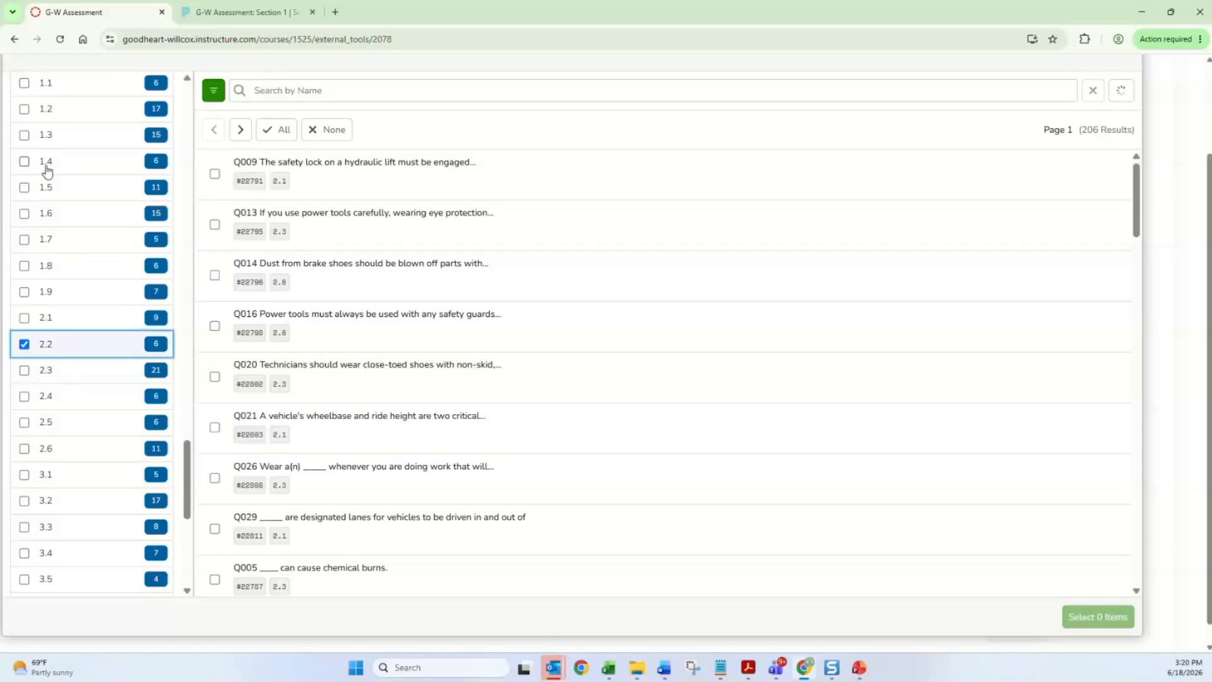
pyautogui.click(24, 110)
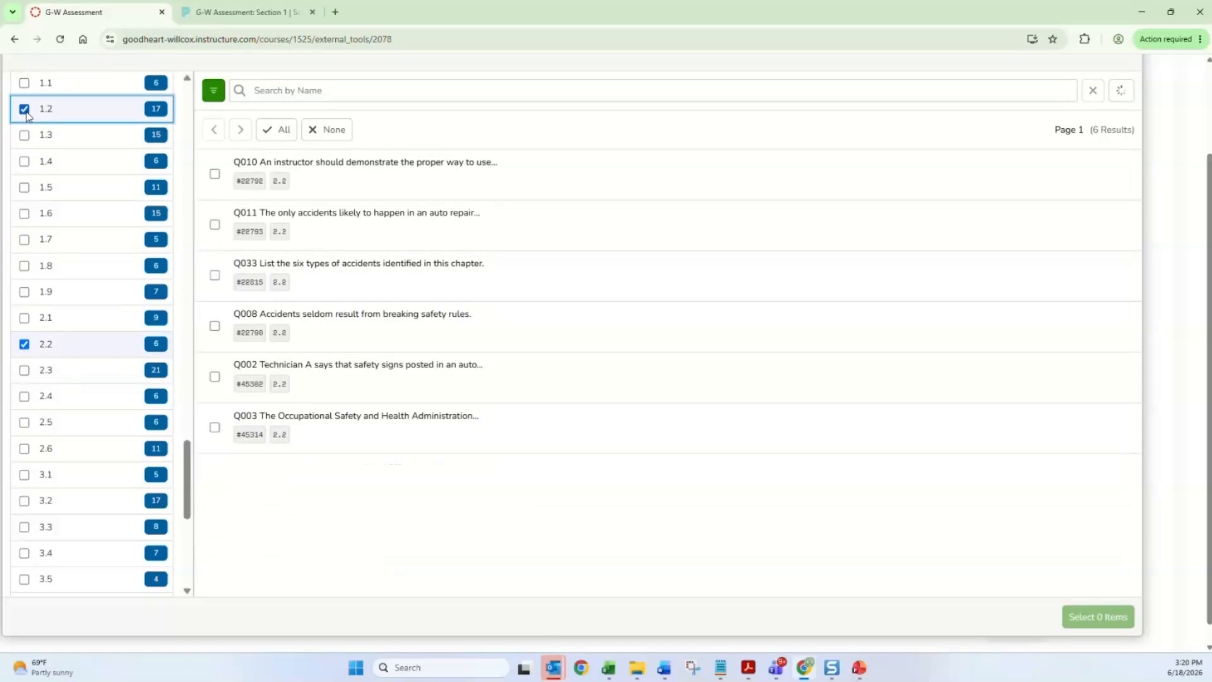
pyautogui.click(24, 502)
pyautogui.scroll(-5, 24, 504)
pyautogui.scroll(-2, 25, 507)
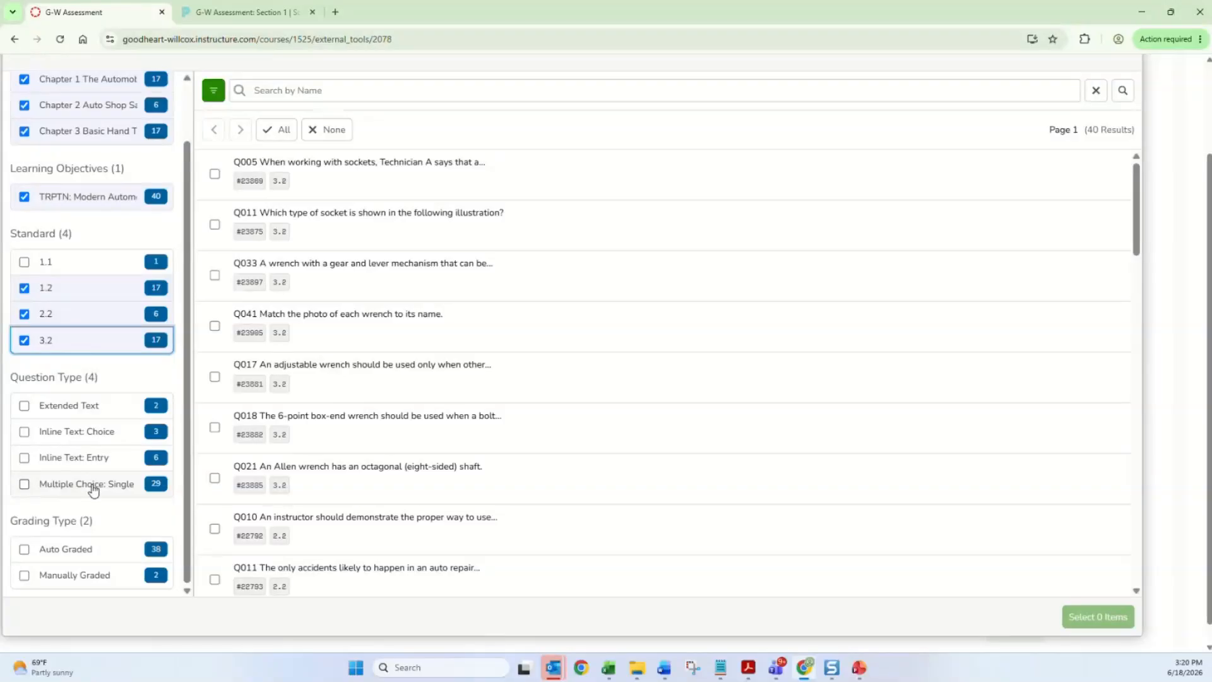
pyautogui.click(26, 485)
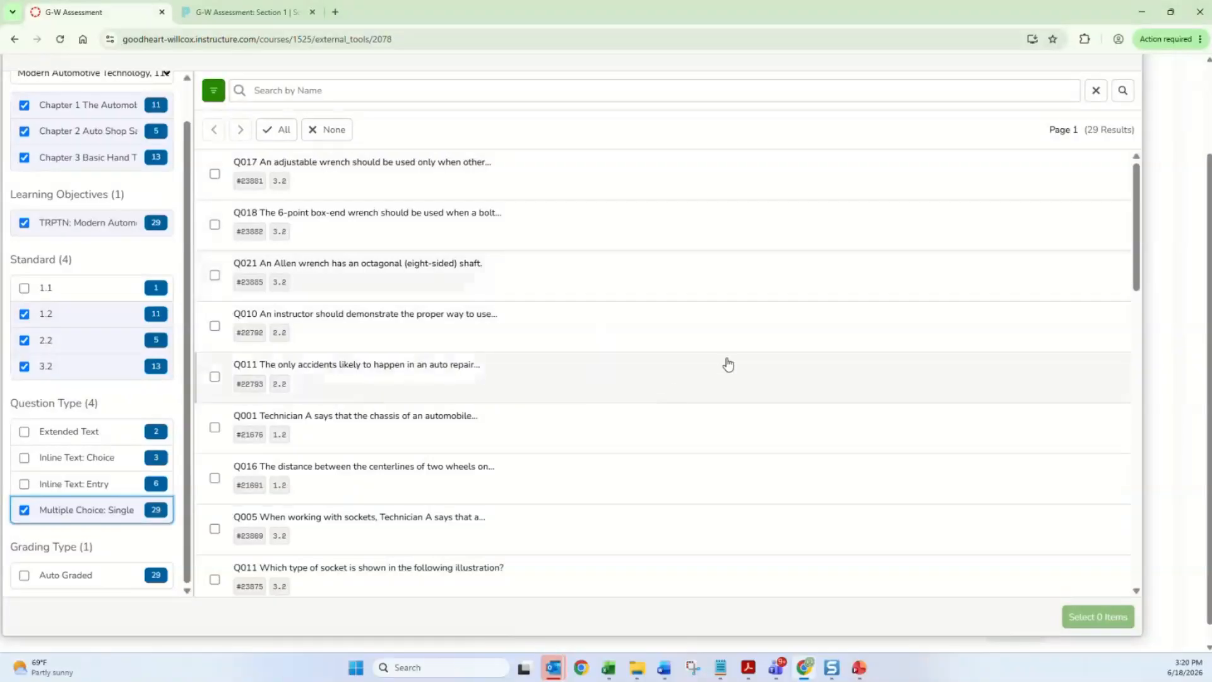
# Preview the Q017 adjustable wrench item, then add all the filtered items to the new assessment
pyautogui.click(286, 165)
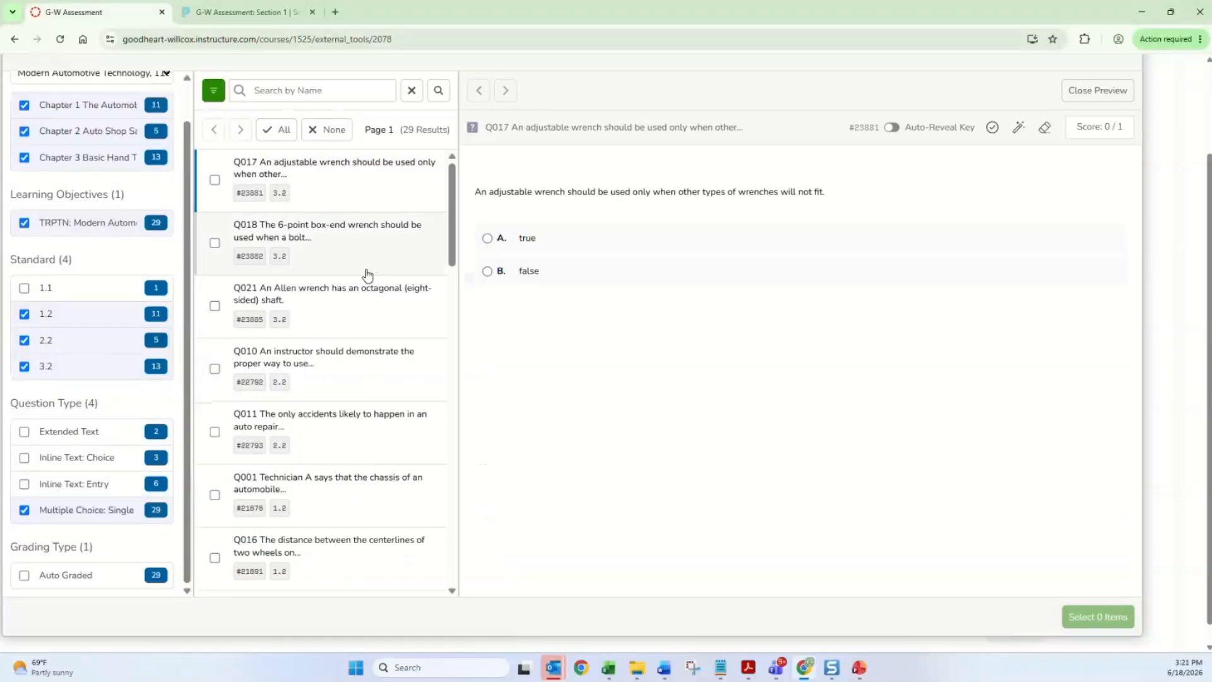
pyautogui.click(273, 130)
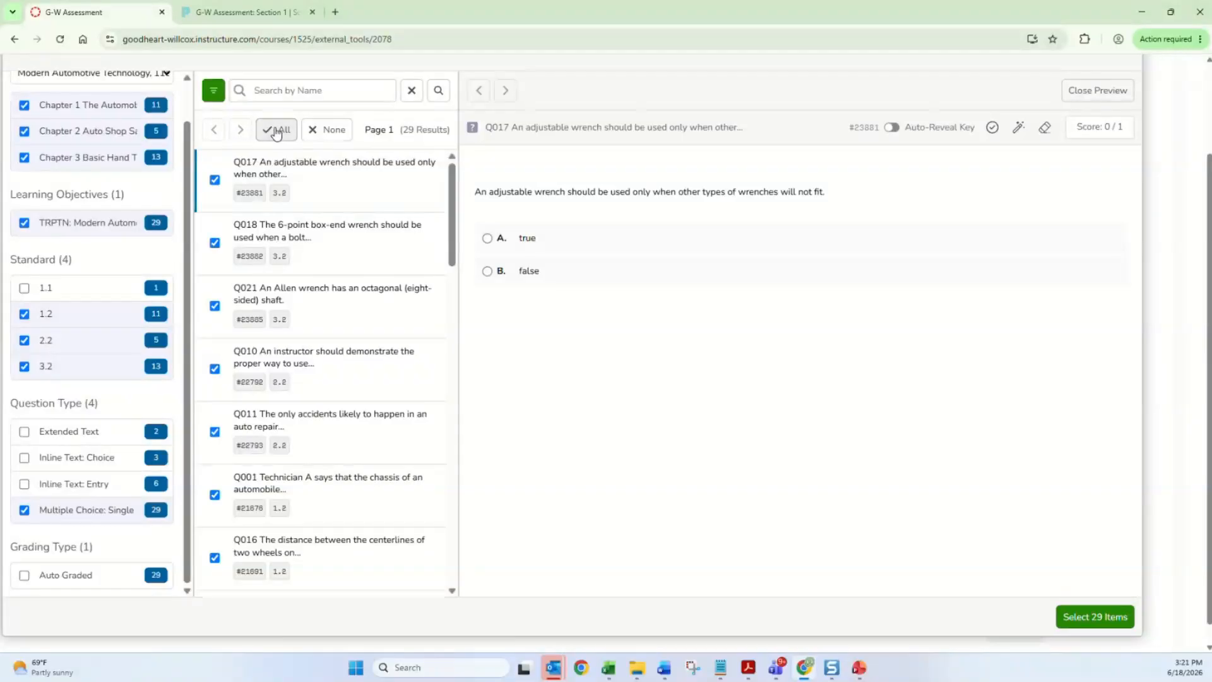
pyautogui.click(1099, 617)
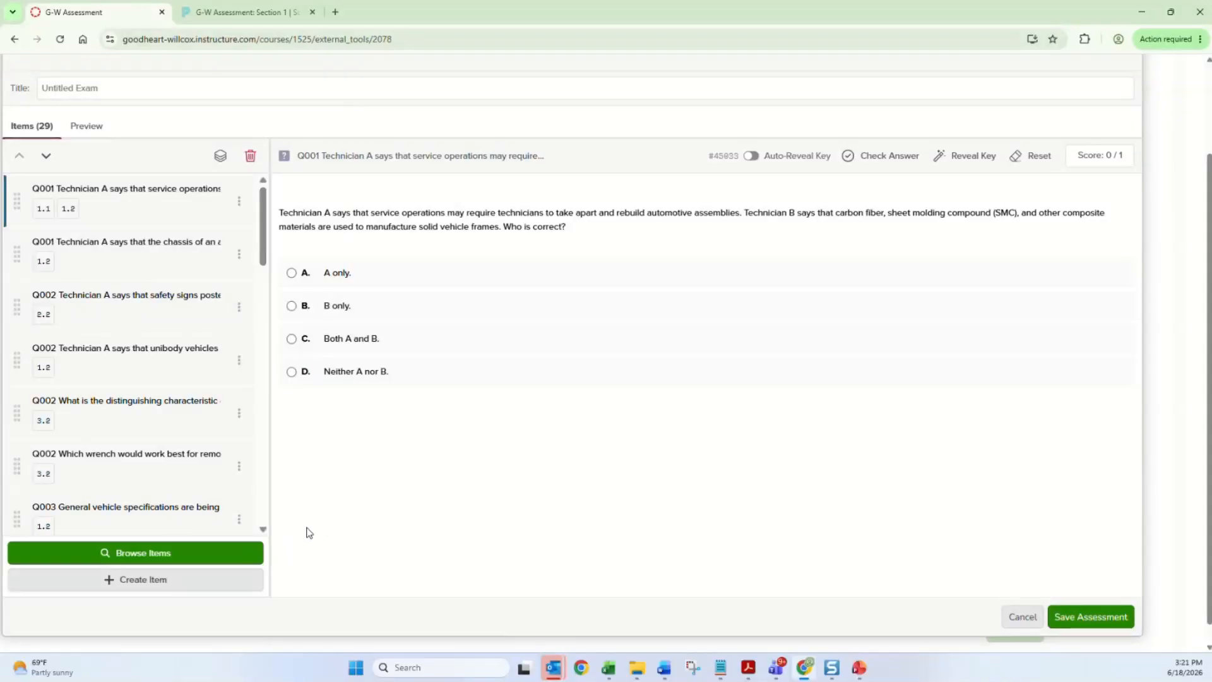
# Create a blank multiple choice item, then leave both it and the new assessment without saving
pyautogui.click(123, 585)
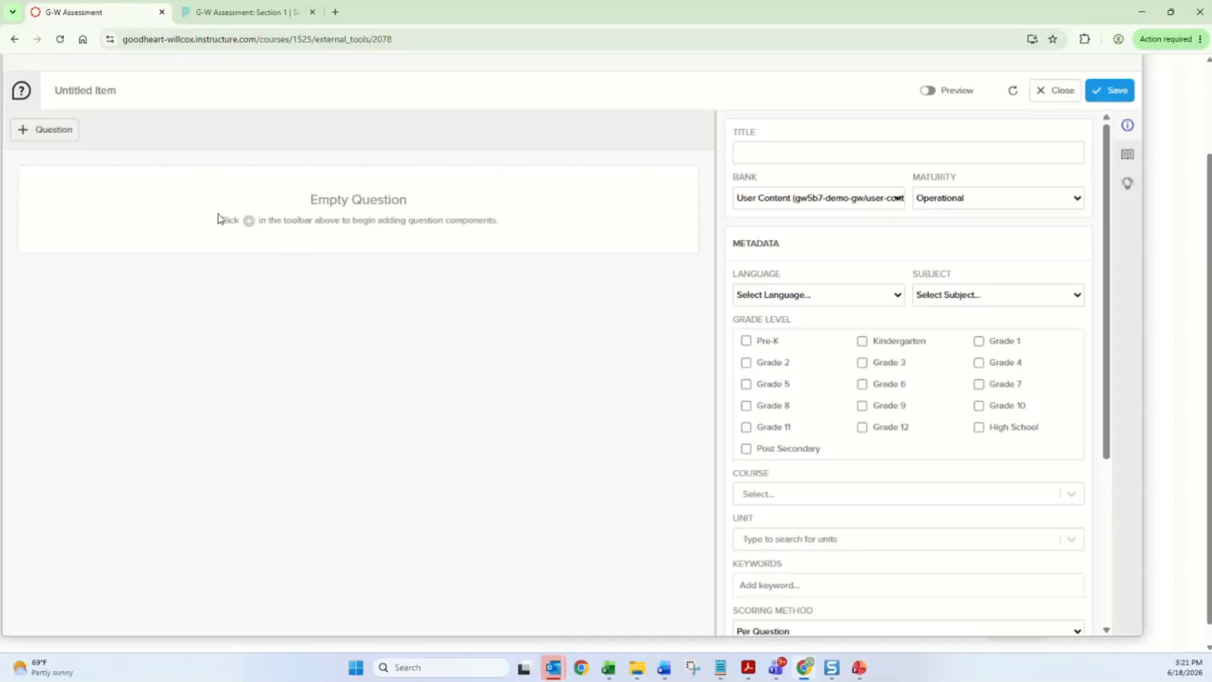
pyautogui.click(45, 135)
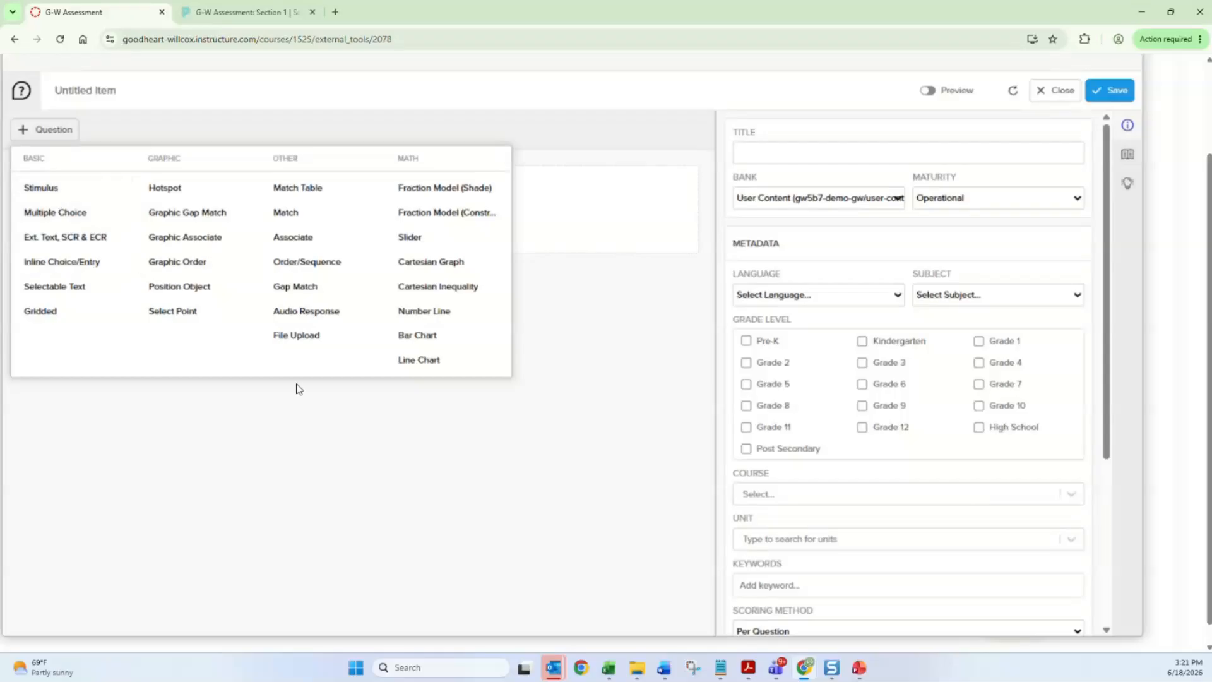
pyautogui.click(75, 217)
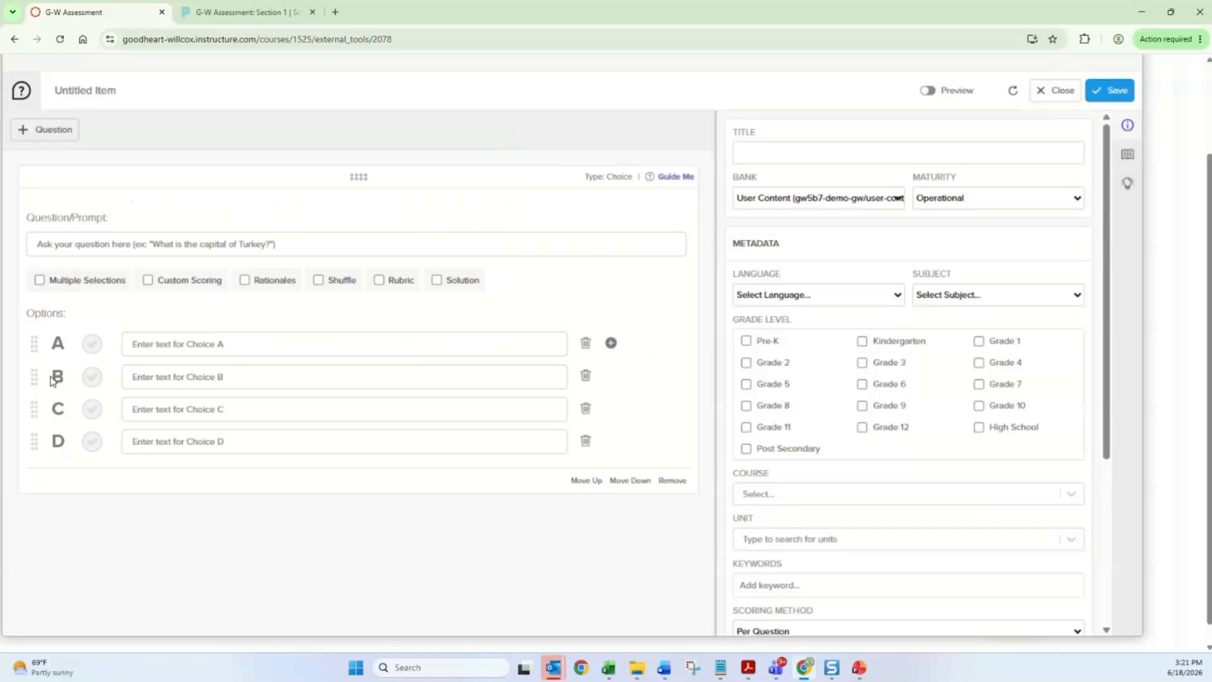
pyautogui.click(115, 245)
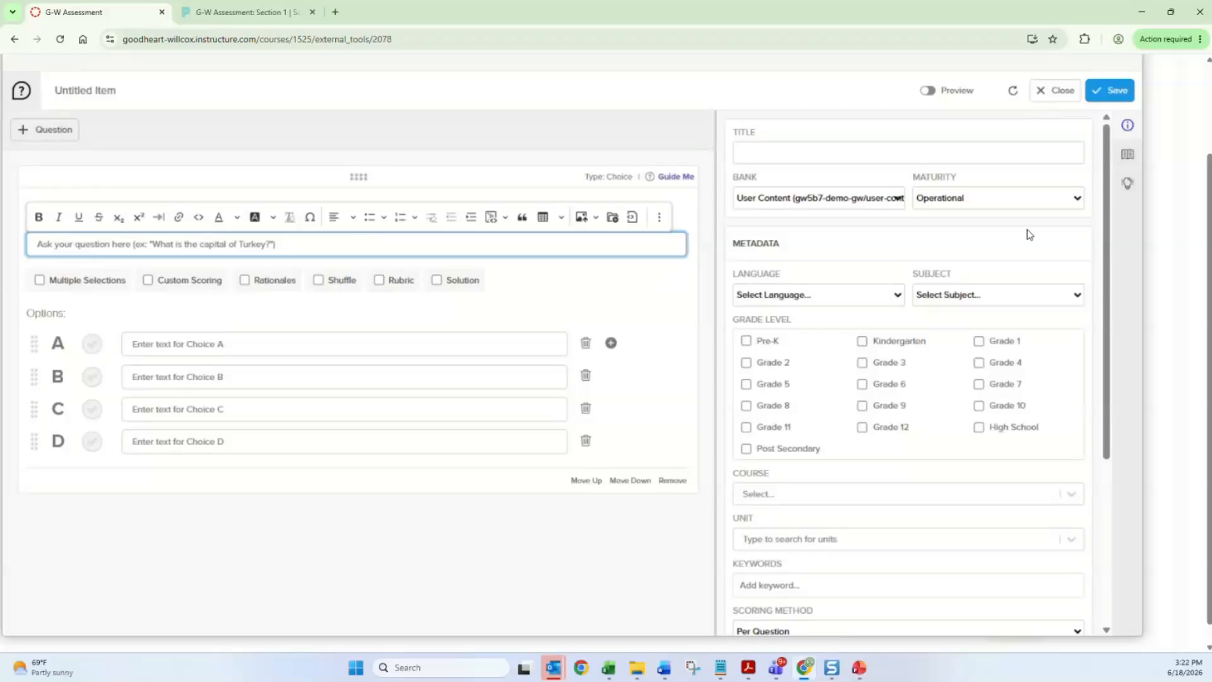
pyautogui.click(1052, 95)
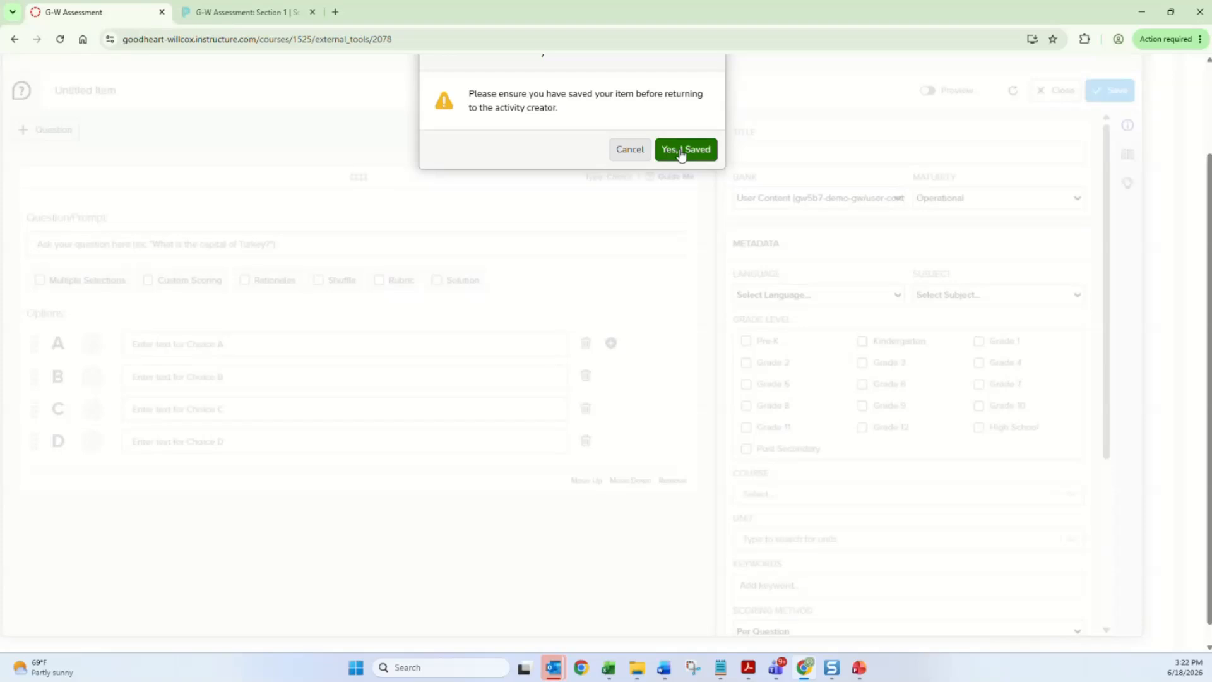
pyautogui.click(681, 152)
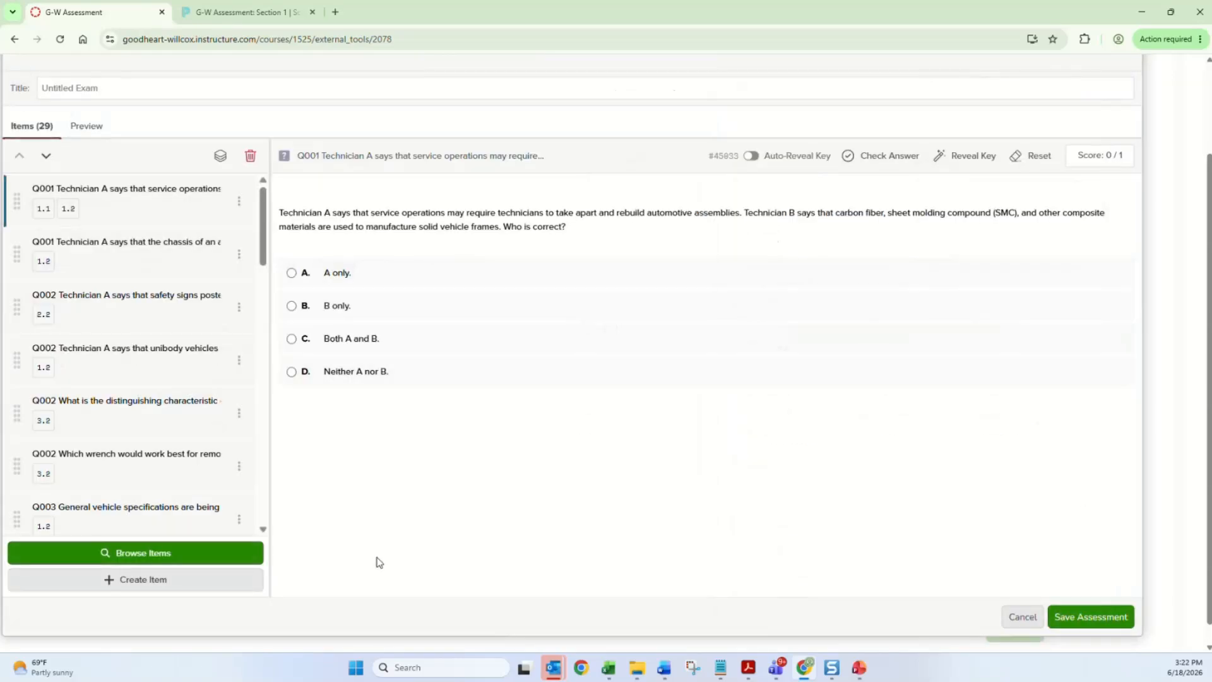
pyautogui.click(1022, 618)
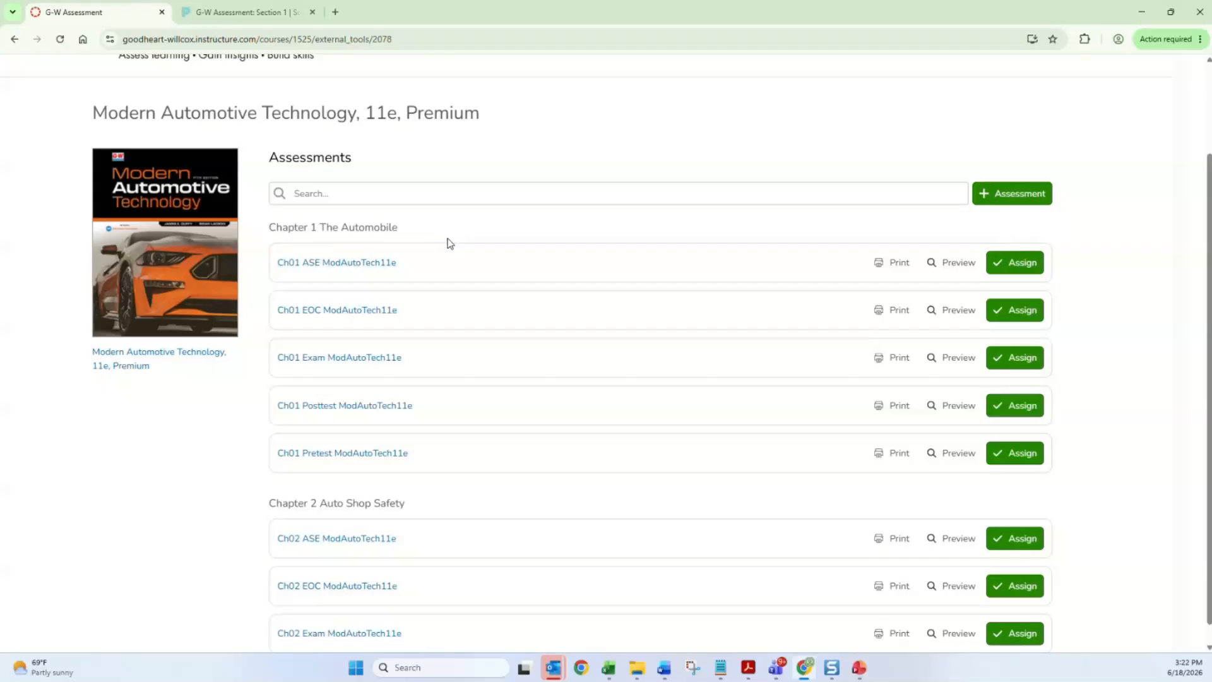
# Start a new assignment in the GWA-Demo course and set its submission type to External Tool
pyautogui.scroll(-2, 503, 312)
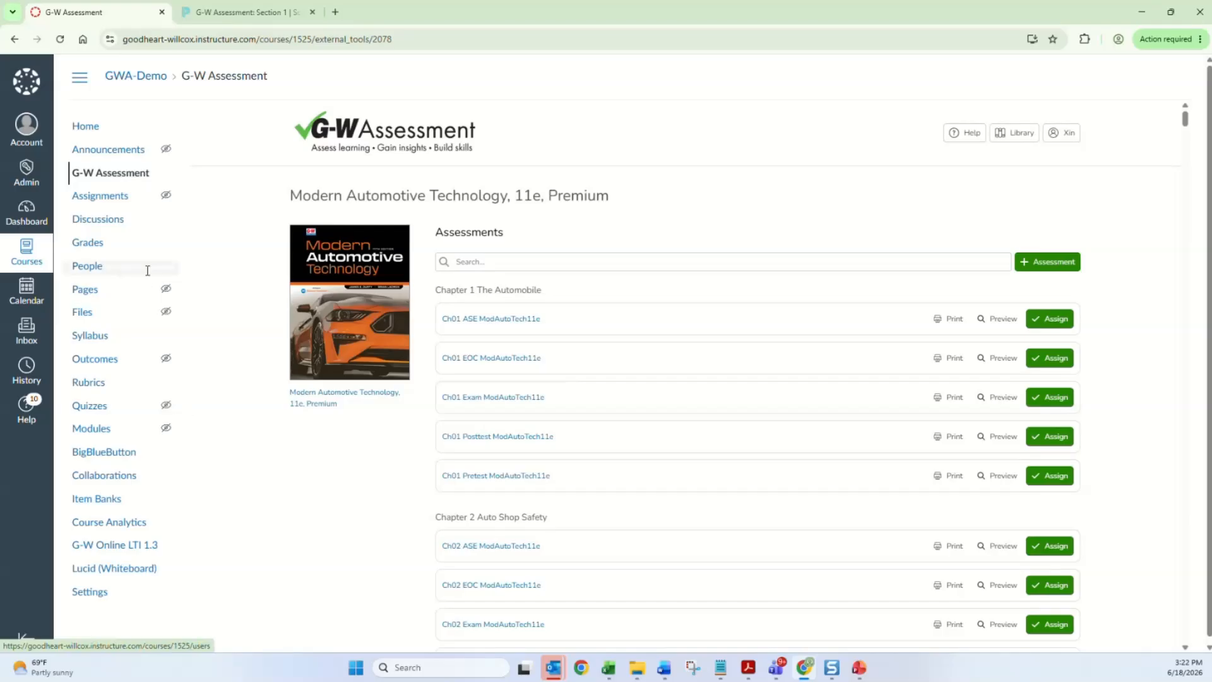
pyautogui.click(118, 197)
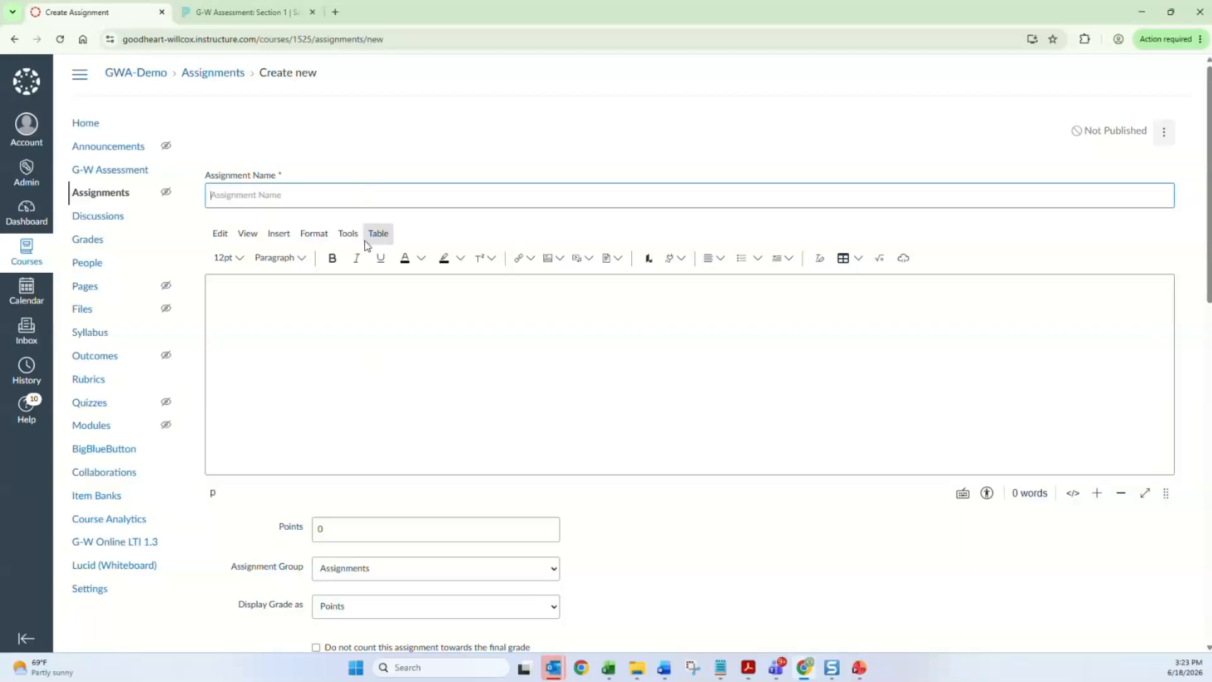
pyautogui.scroll(-5, 392, 452)
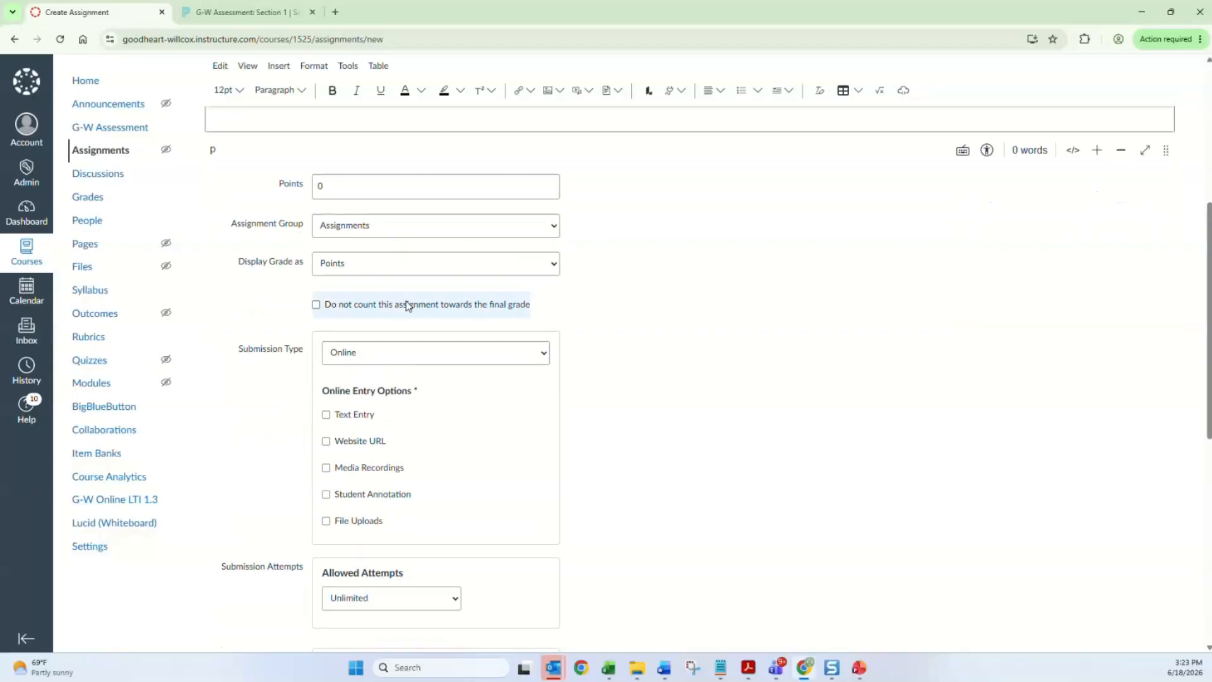
pyautogui.scroll(-1, 425, 344)
pyautogui.click(401, 291)
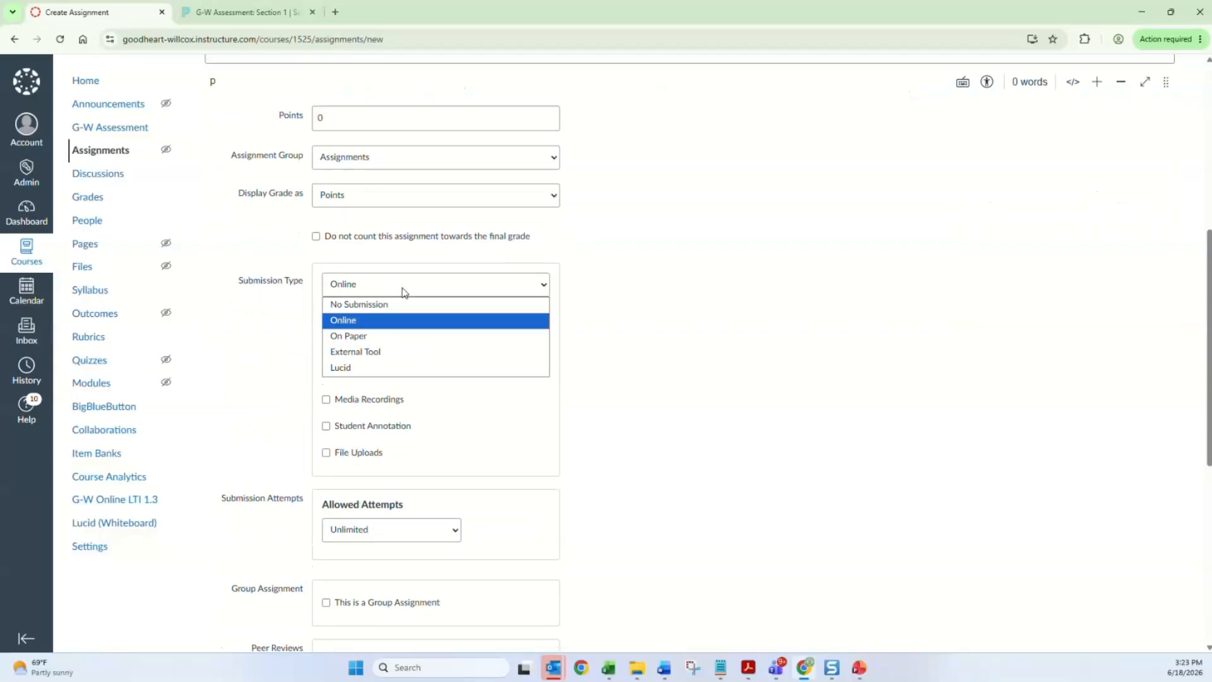
pyautogui.click(376, 352)
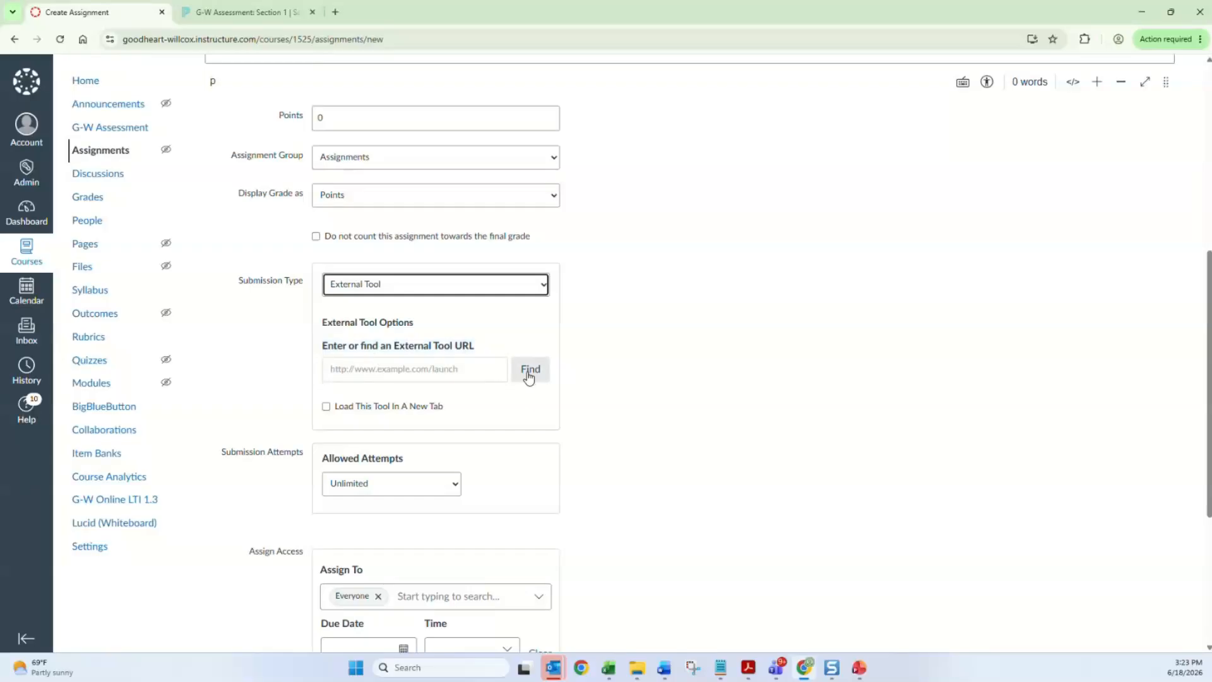
# Choose G-W Assessment as the external tool for the new assignment
pyautogui.click(526, 377)
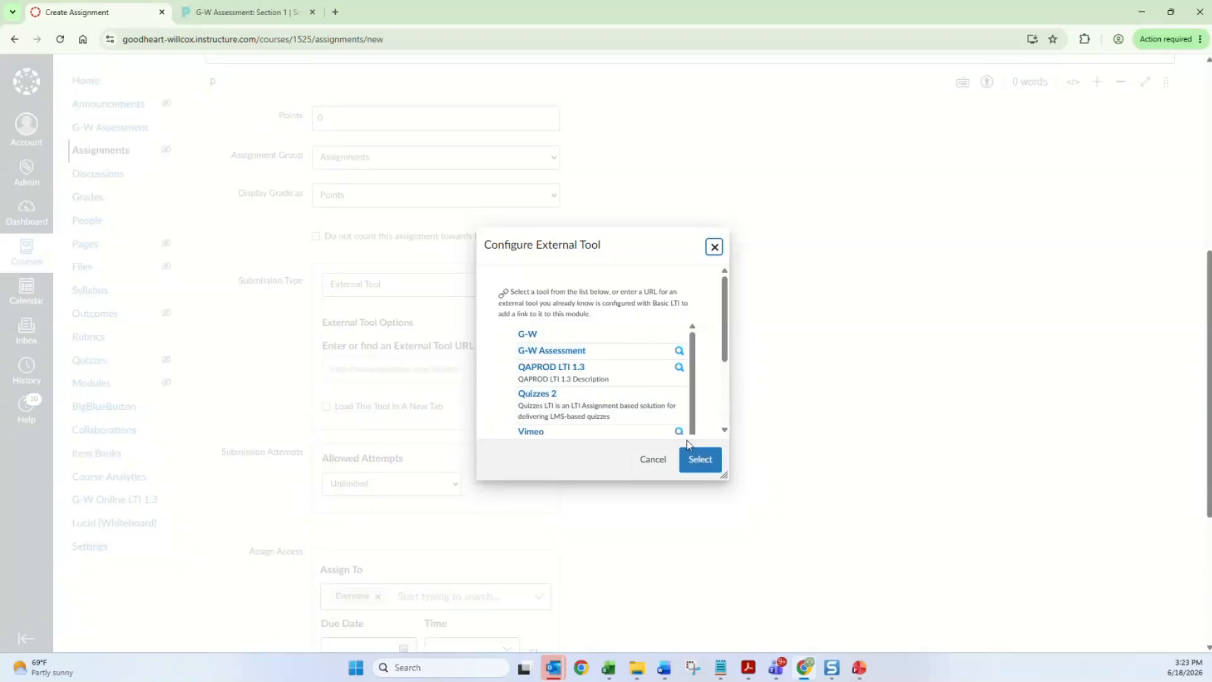
pyautogui.click(700, 460)
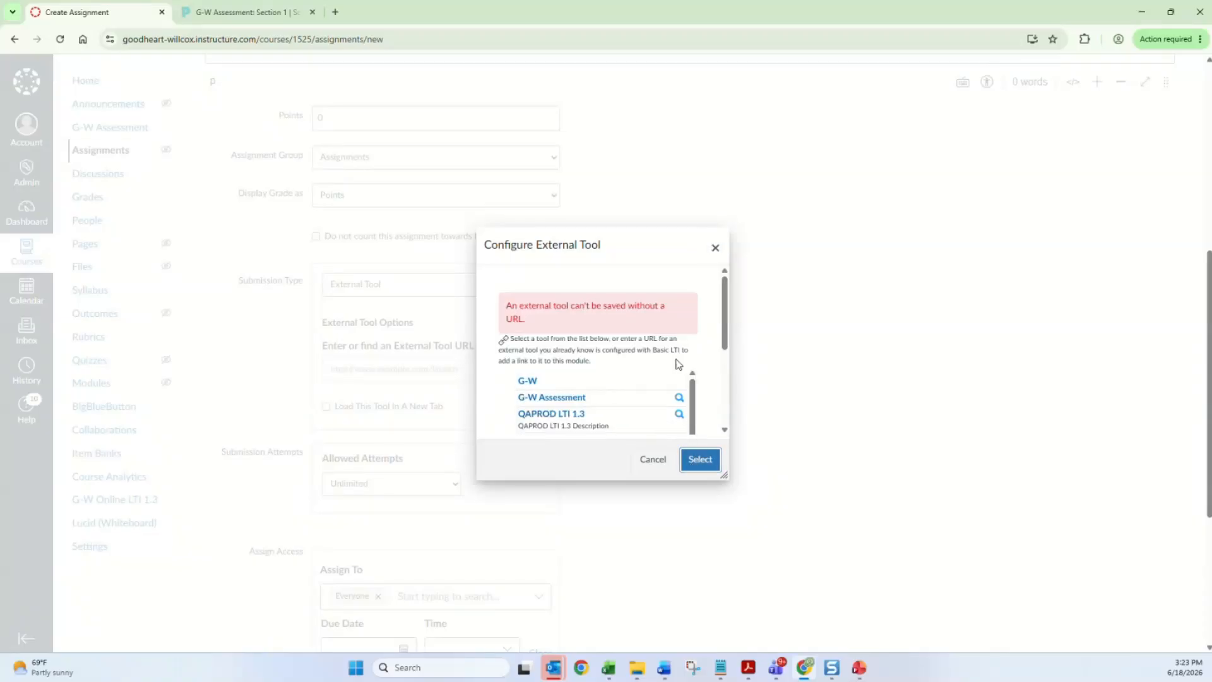
pyautogui.click(555, 397)
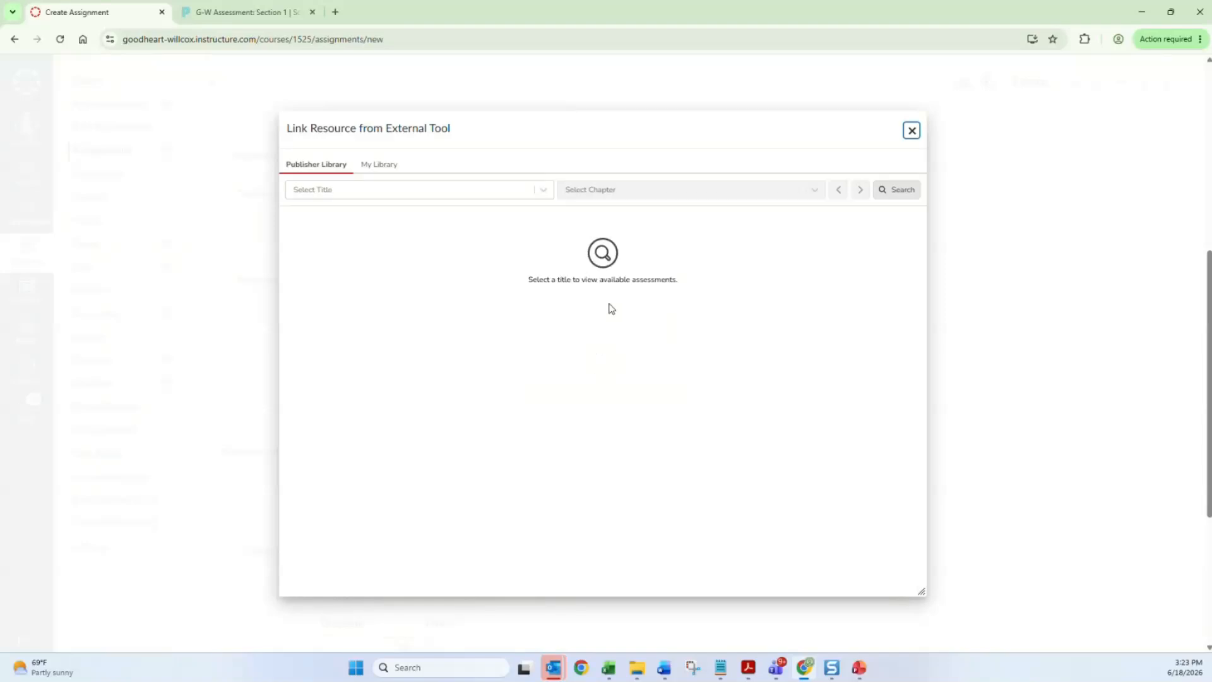
# List the publisher library's assessments for Modern Automotive Technology, 11e, Premium
pyautogui.click(364, 195)
pyautogui.write('moder')
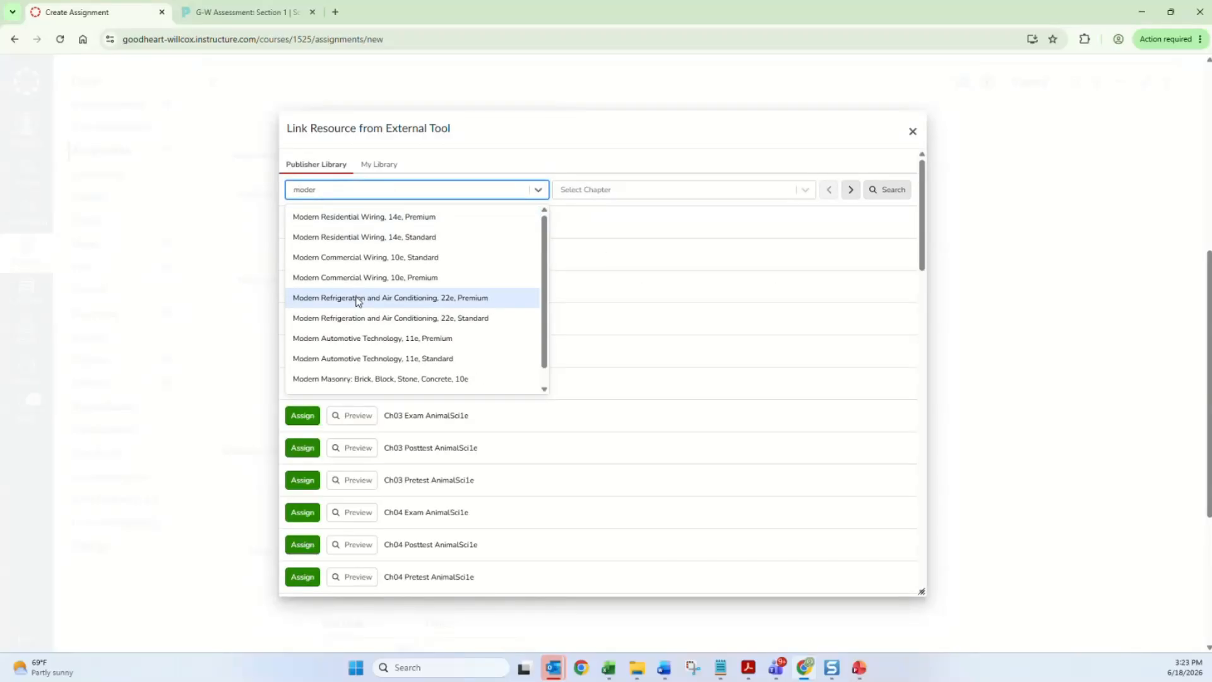
pyautogui.click(356, 337)
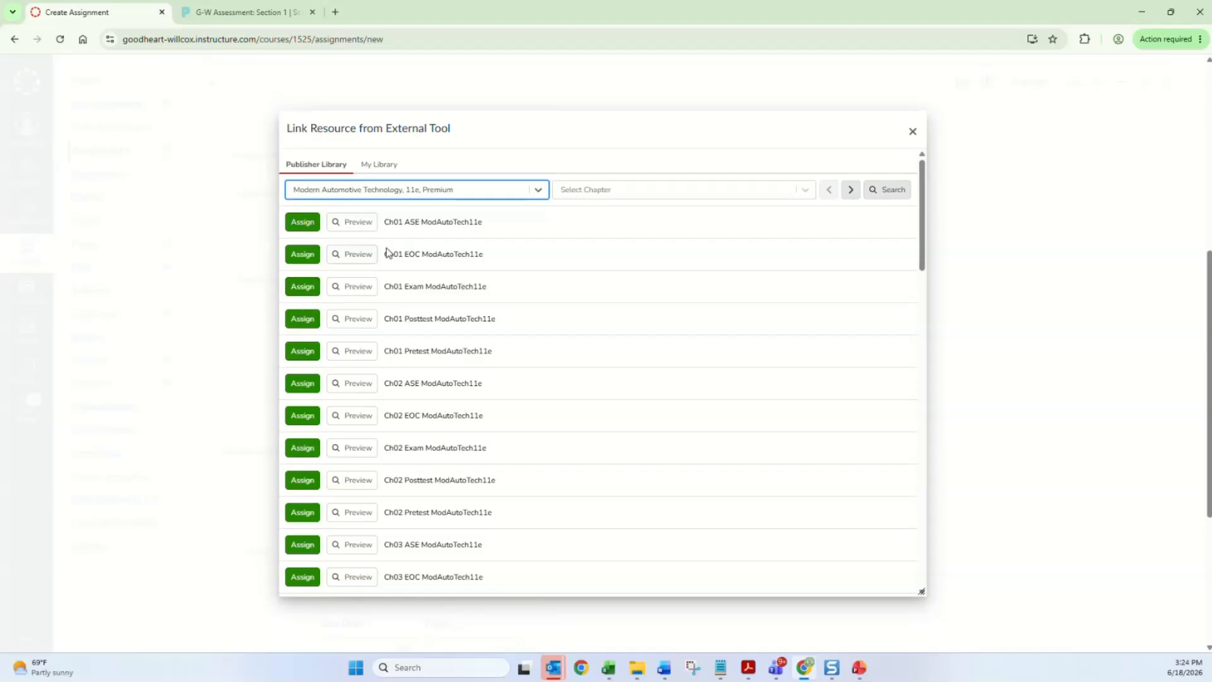
# Assign "Ch01 Pretest ModAutoTech11e - My version" from My Library and link it to the assignment
pyautogui.click(384, 167)
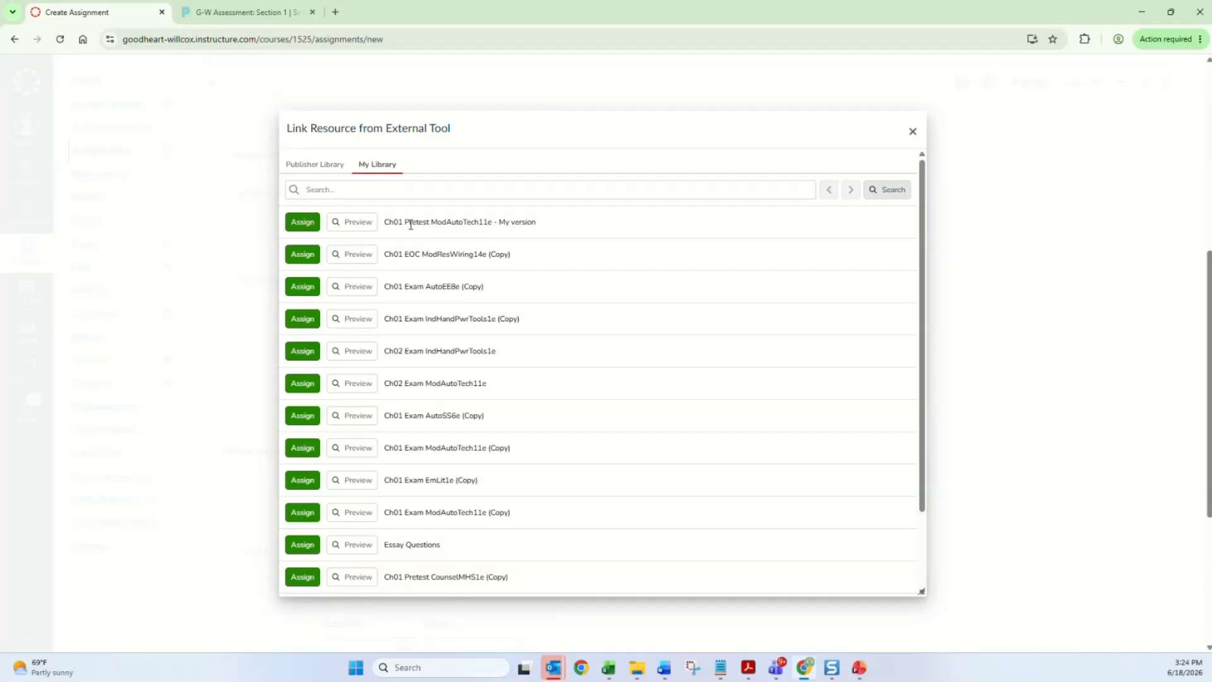
pyautogui.click(302, 222)
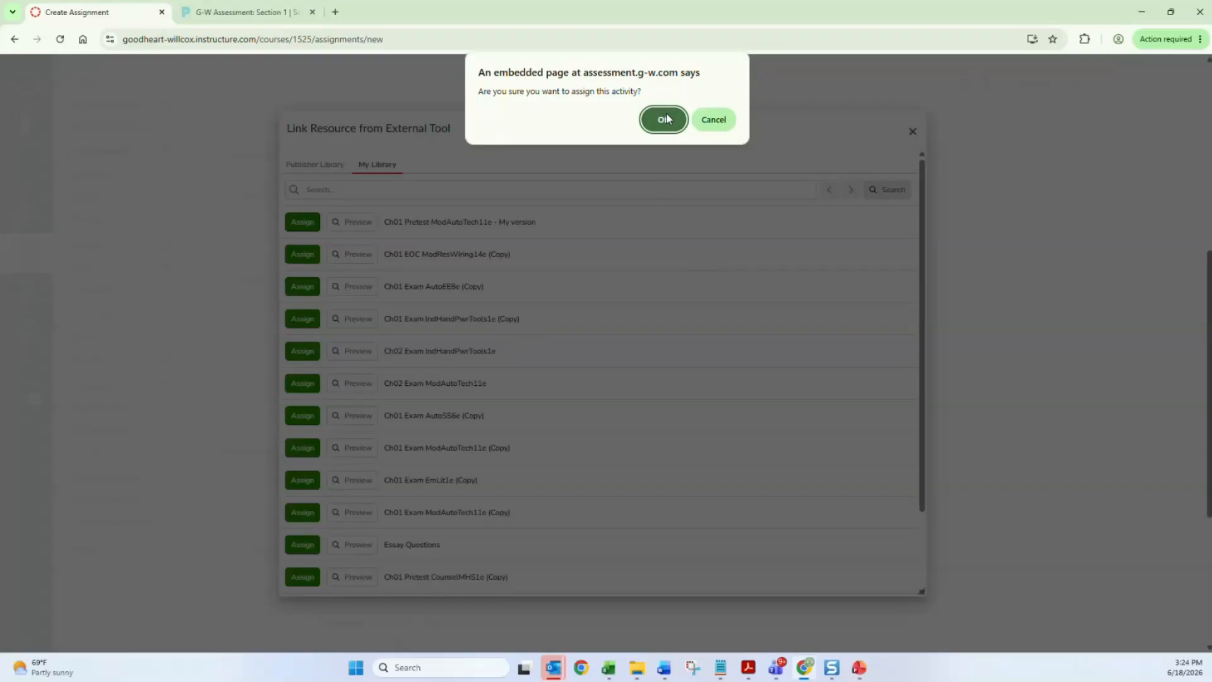
pyautogui.click(657, 128)
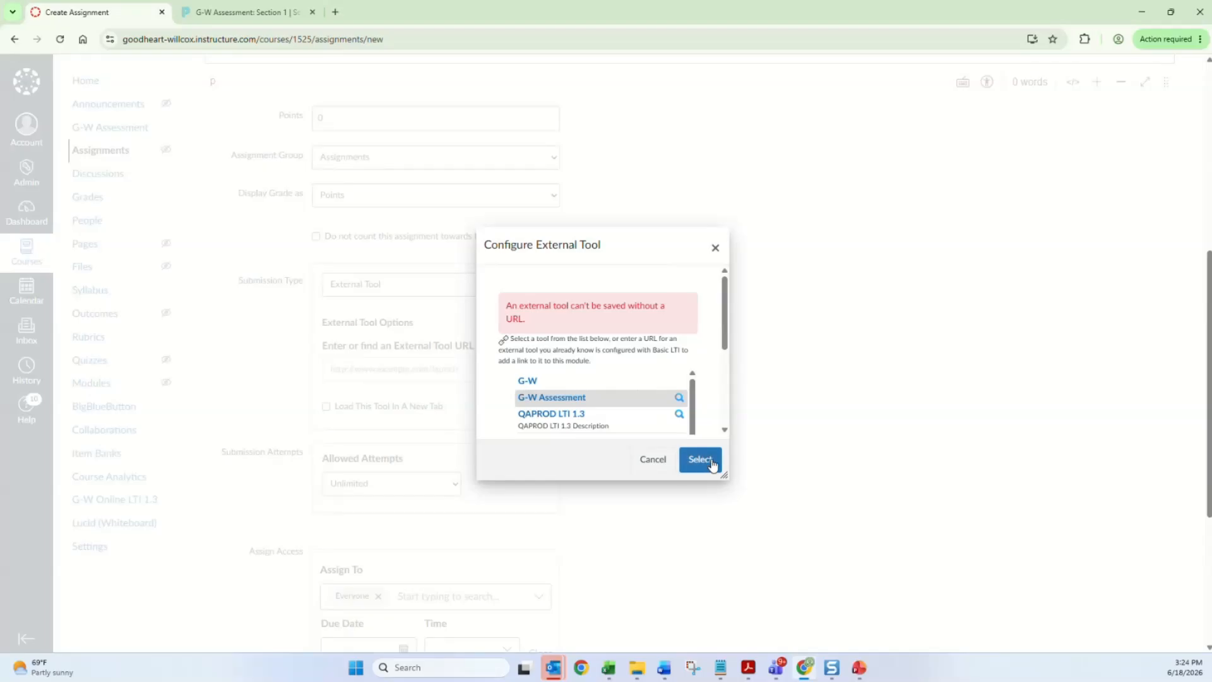
pyautogui.click(712, 466)
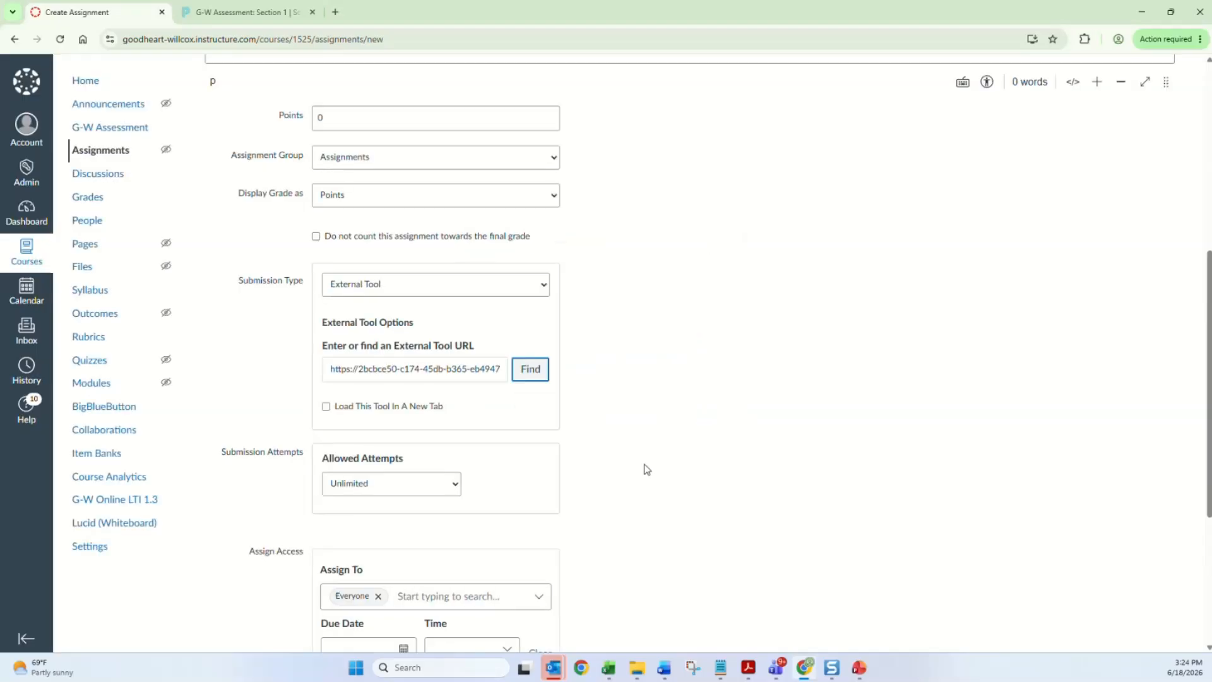
# Set the assignment's points to 100 and save it without publishing
pyautogui.scroll(-3, 645, 469)
pyautogui.scroll(10, 645, 467)
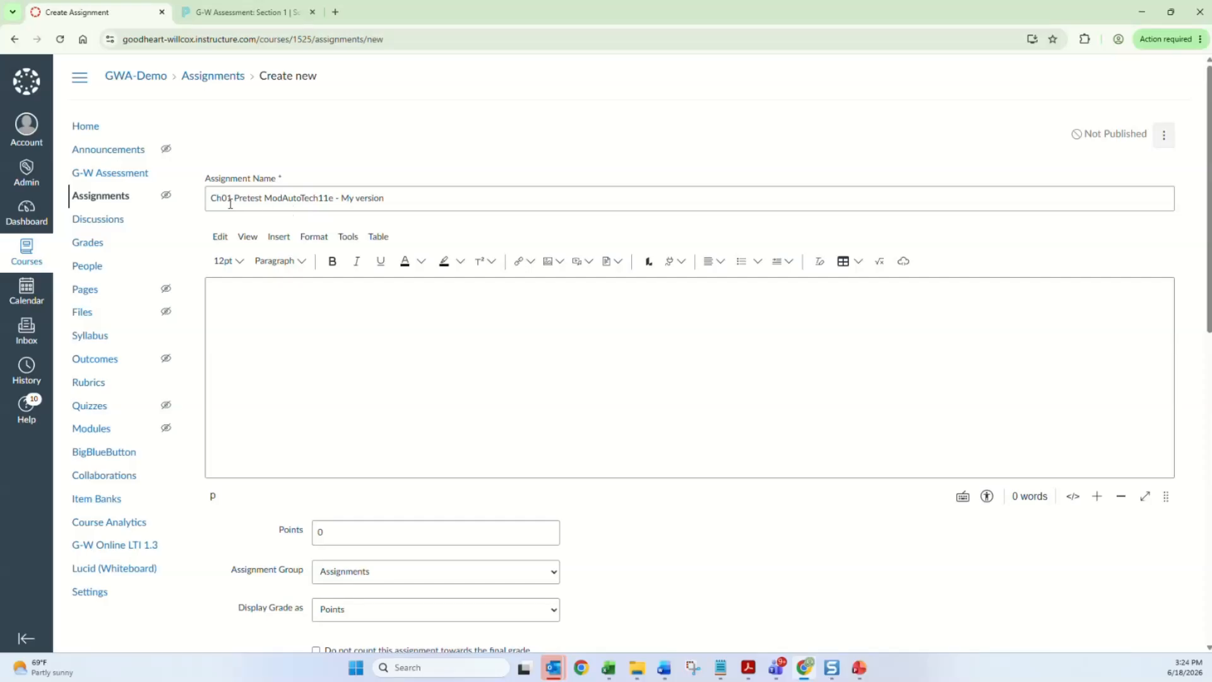
pyautogui.scroll(-3, 457, 473)
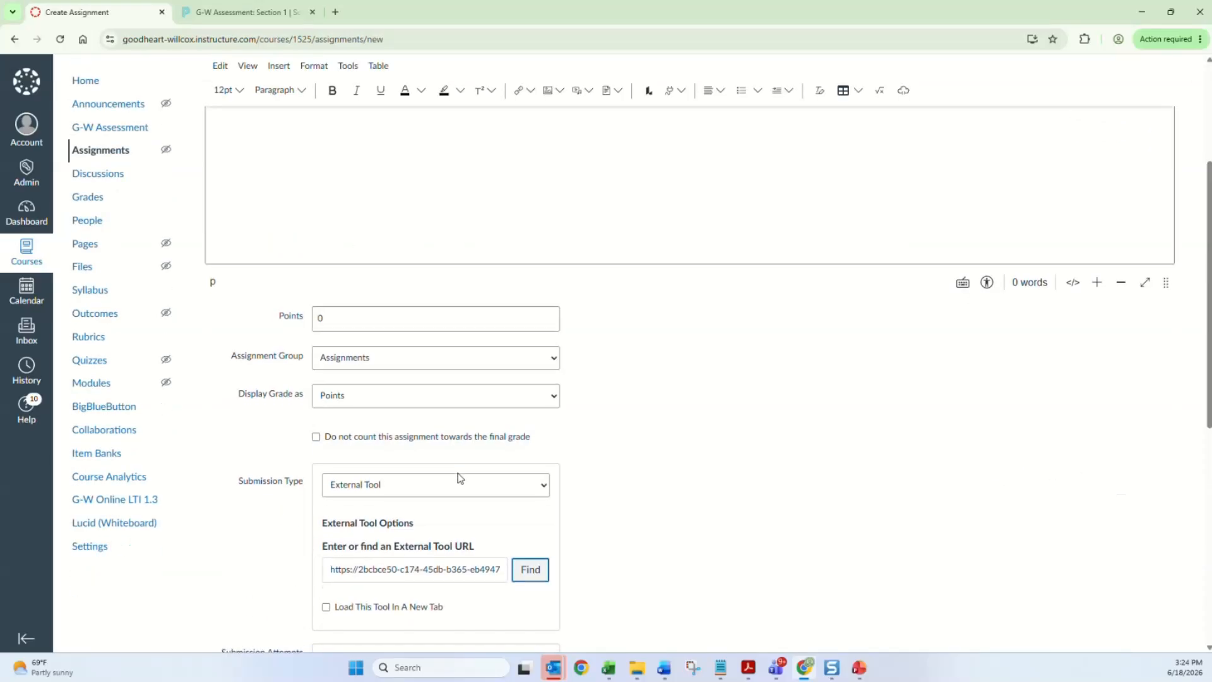
pyautogui.doubleClick(322, 317)
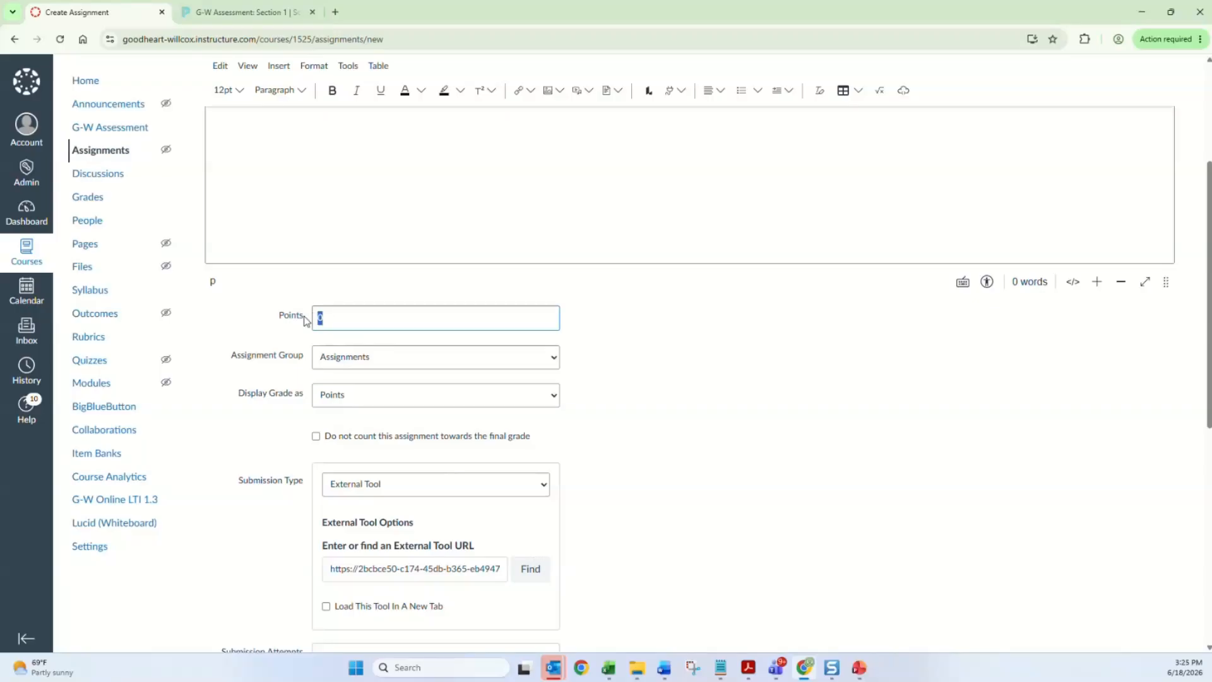
pyautogui.write('0')
pyautogui.doubleClick(319, 317)
pyautogui.write('100')
pyautogui.scroll(-8, 961, 591)
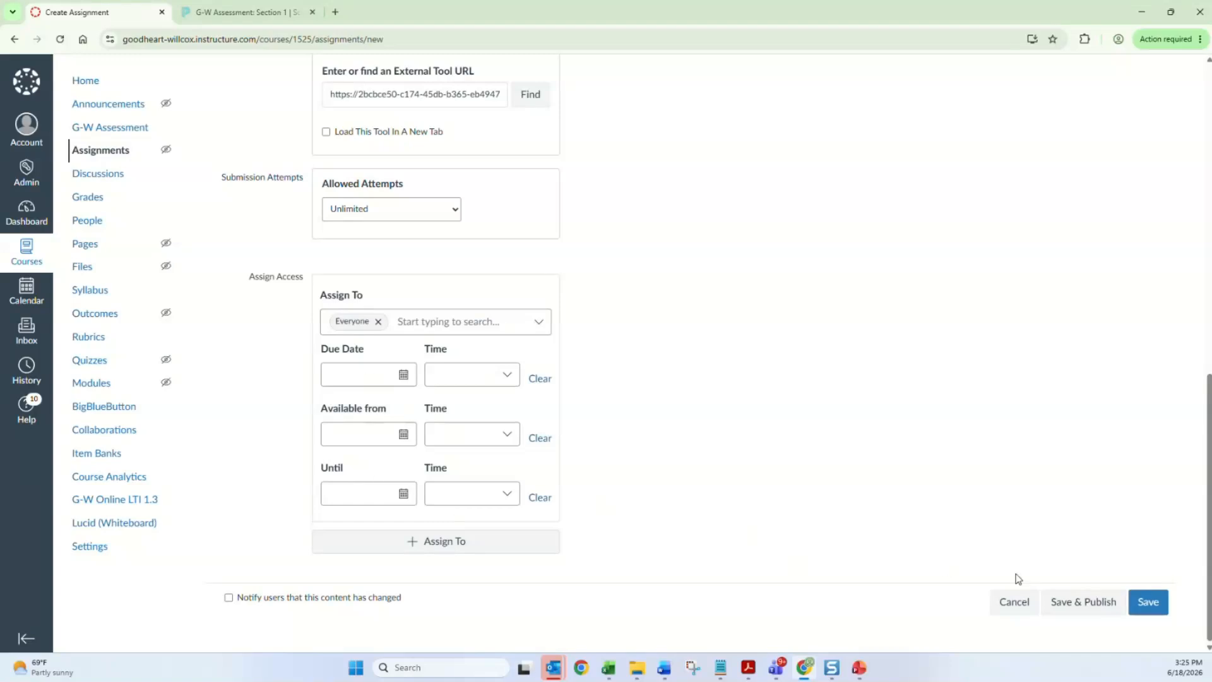
pyautogui.click(1153, 603)
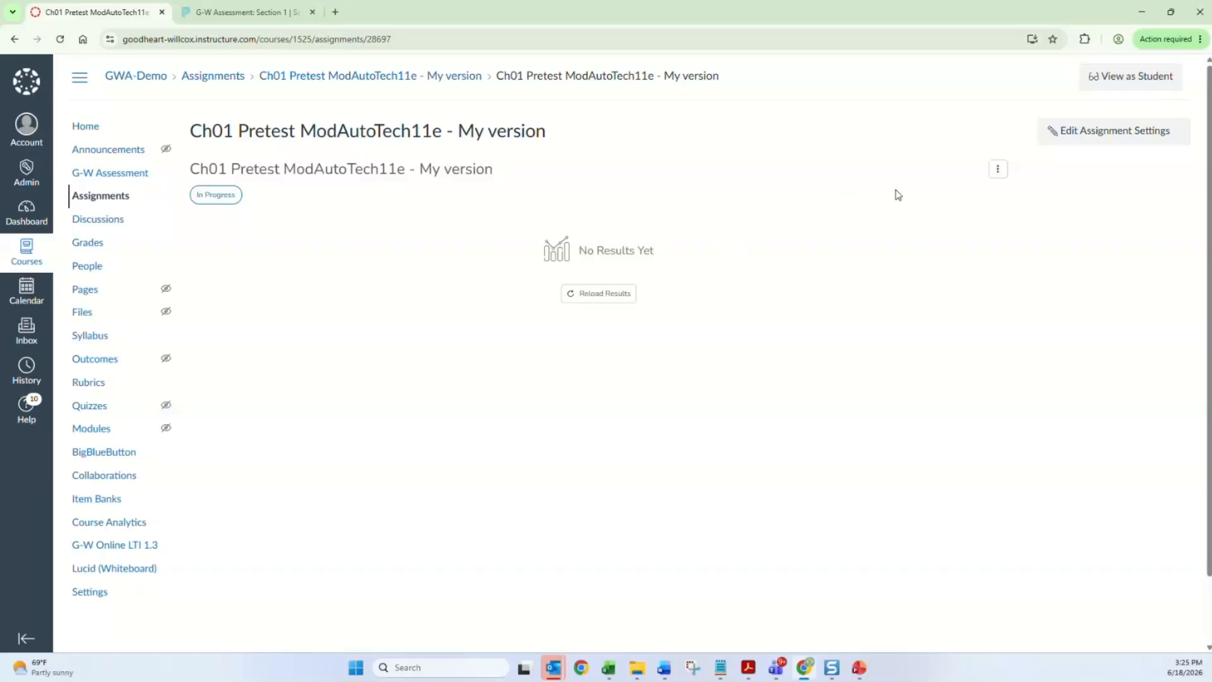
# In the linked pretest's settings, enable shuffled answer choices, shuffled question order and Read Aloud, leaving Practice off
pyautogui.click(998, 171)
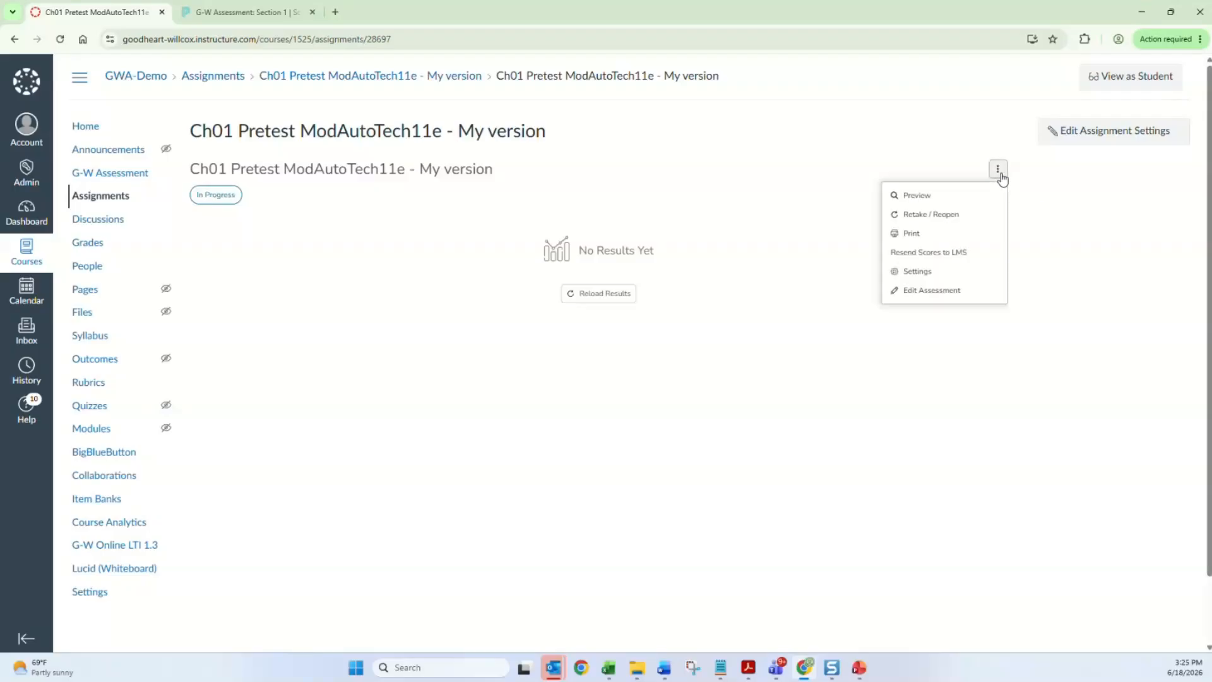
pyautogui.click(921, 271)
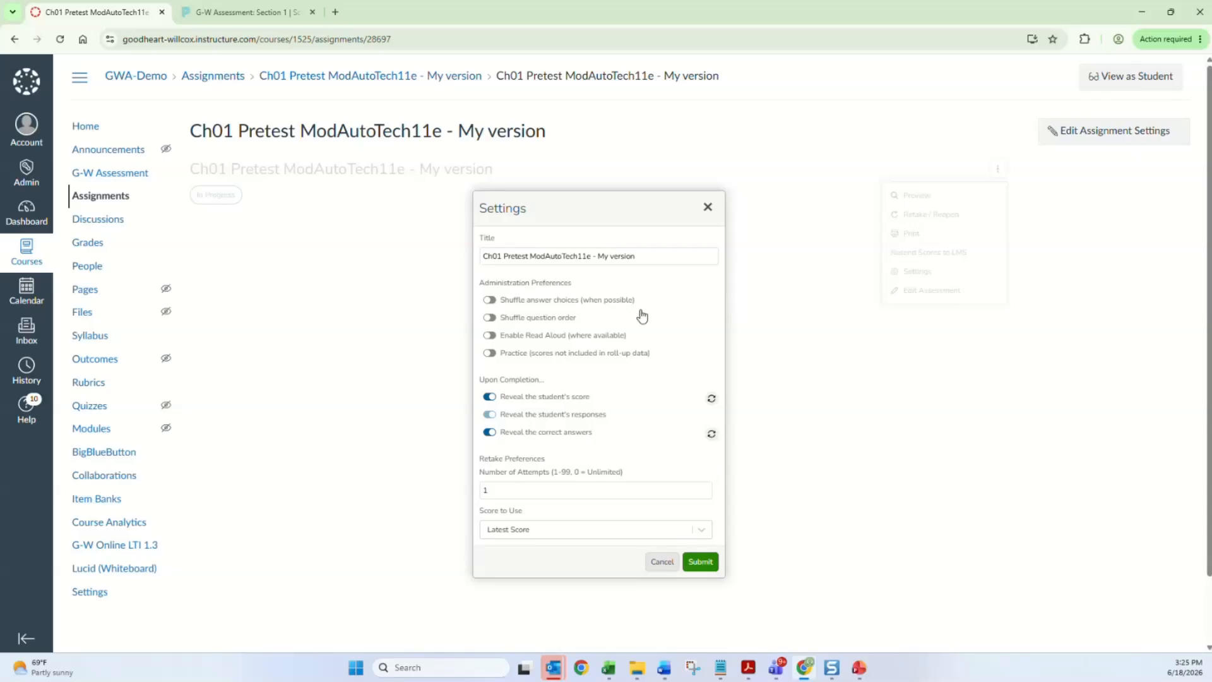
pyautogui.click(493, 305)
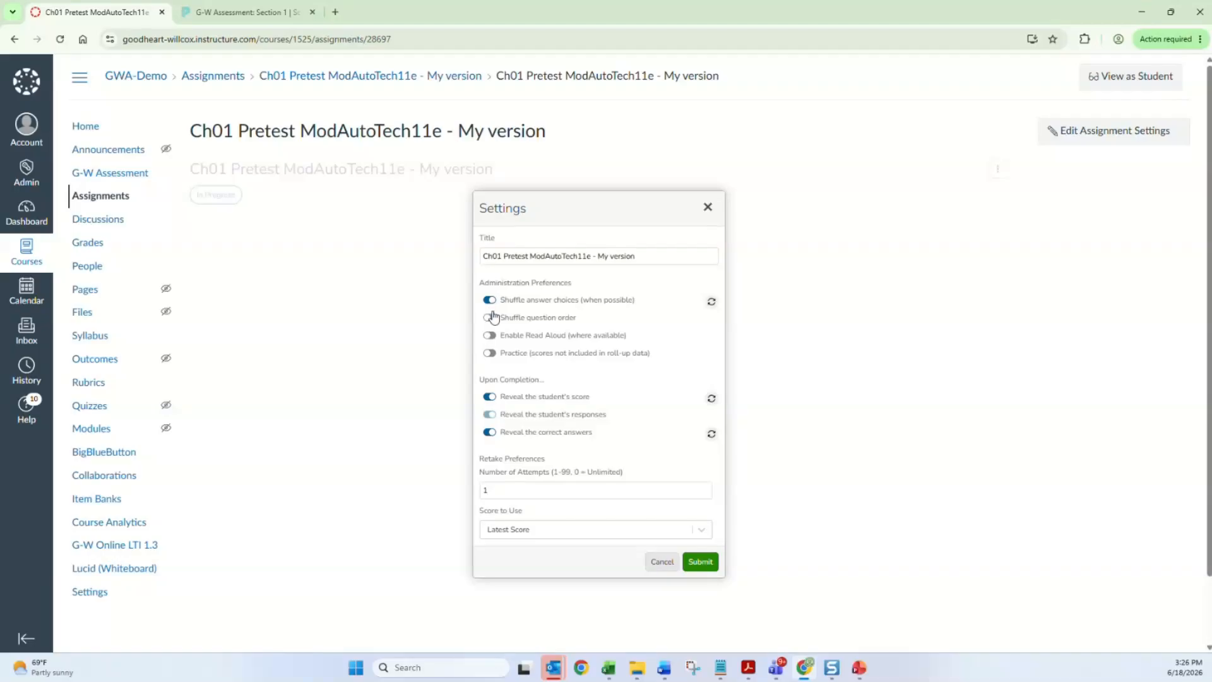
pyautogui.click(491, 319)
pyautogui.click(490, 337)
pyautogui.click(490, 354)
pyautogui.click(491, 354)
# Check the completion and retake options, keep 1 attempt with Latest Score, and submit the pretest settings
pyautogui.moveTo(525, 426)
pyautogui.moveTo(490, 419)
pyautogui.click(568, 532)
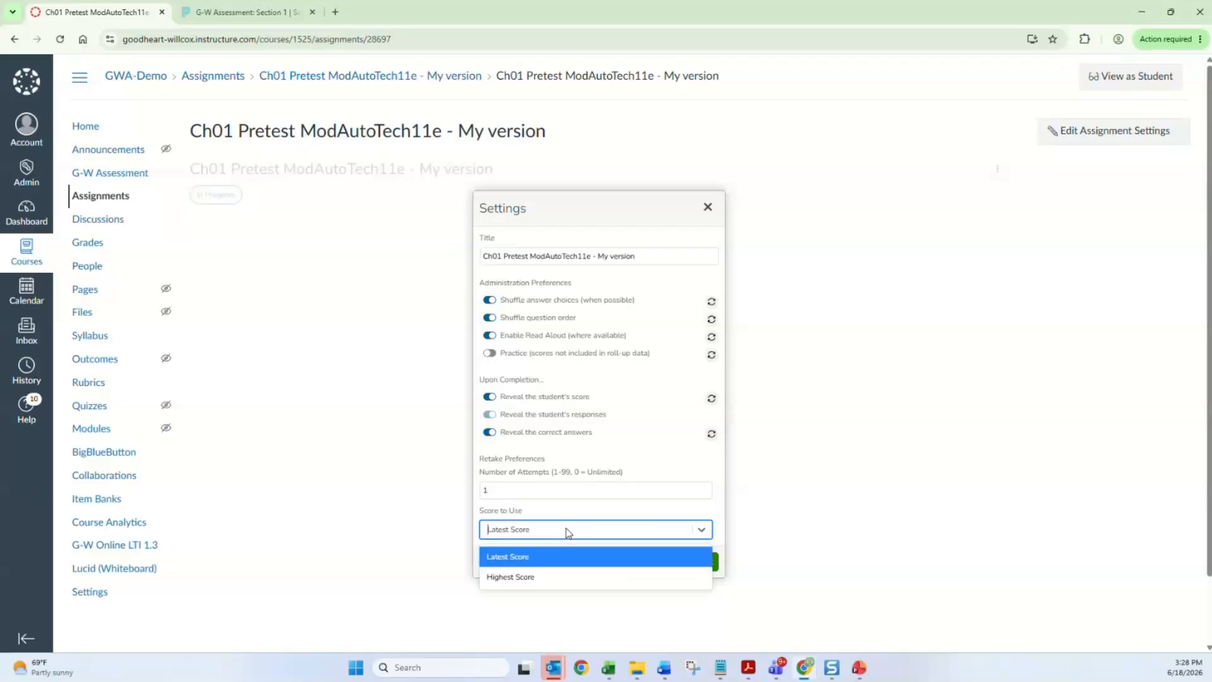
pyautogui.click(569, 531)
pyautogui.click(567, 528)
pyautogui.doubleClick(595, 494)
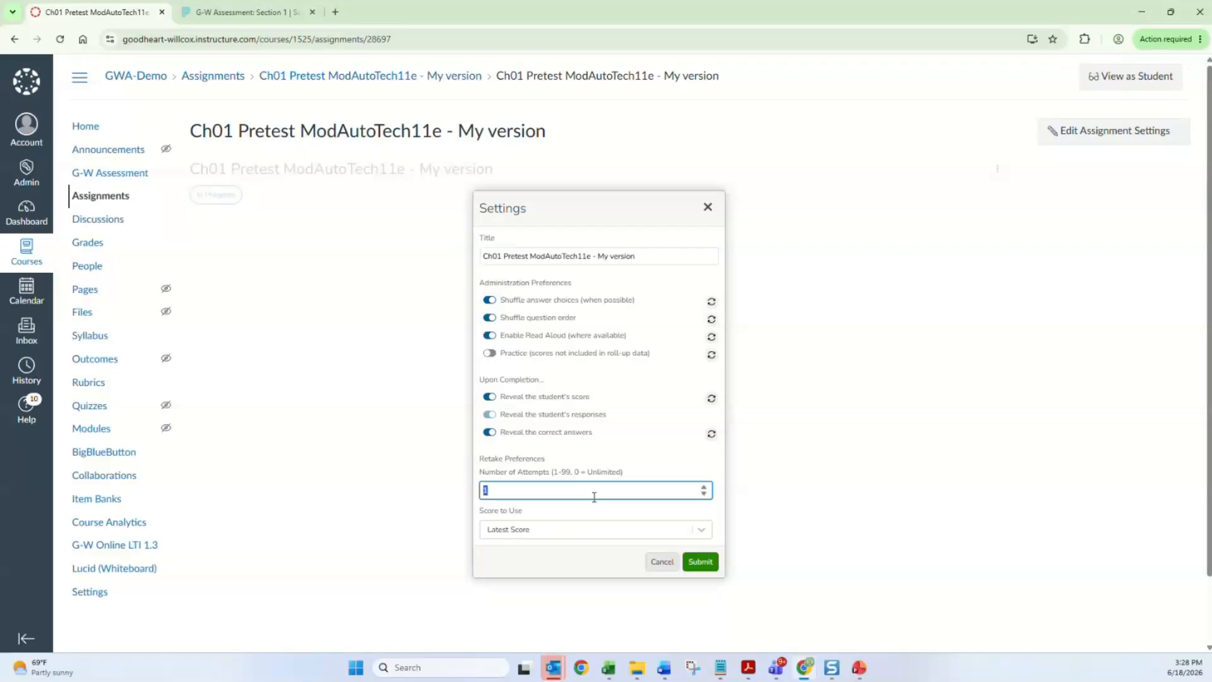
pyautogui.click(700, 561)
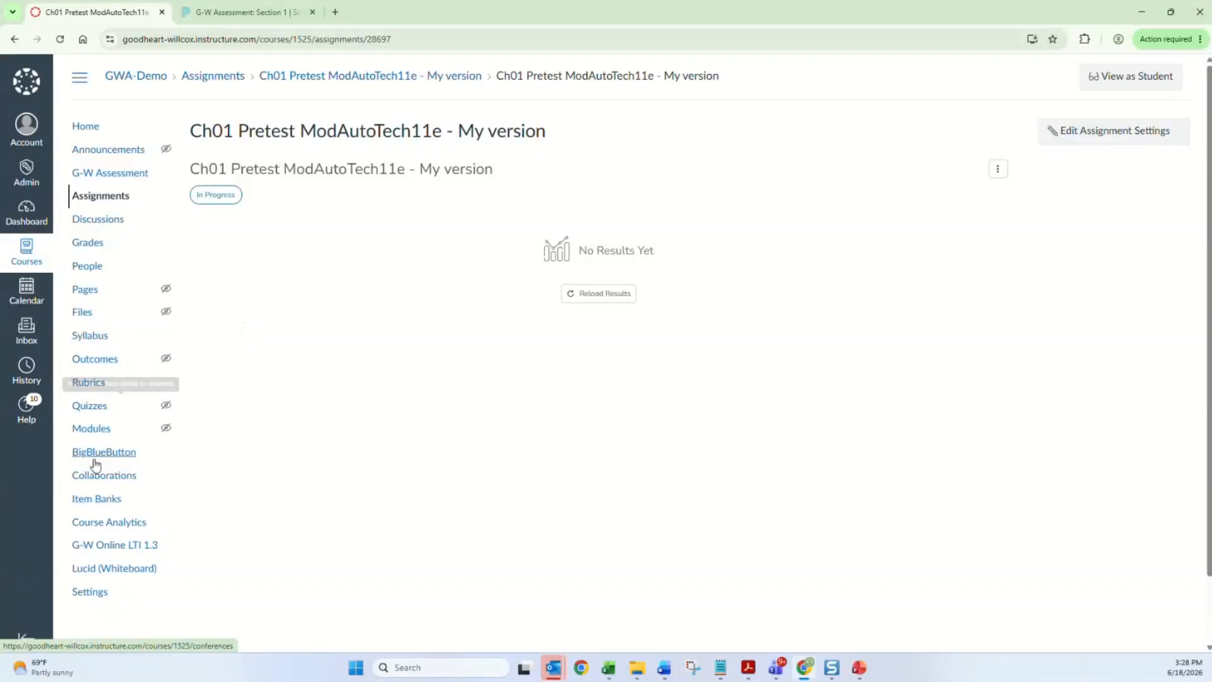
# Switch to the G-W Assessment Demo course and open the Ch01 Pretest WeldingFund7e results from its gradebook
pyautogui.click(26, 80)
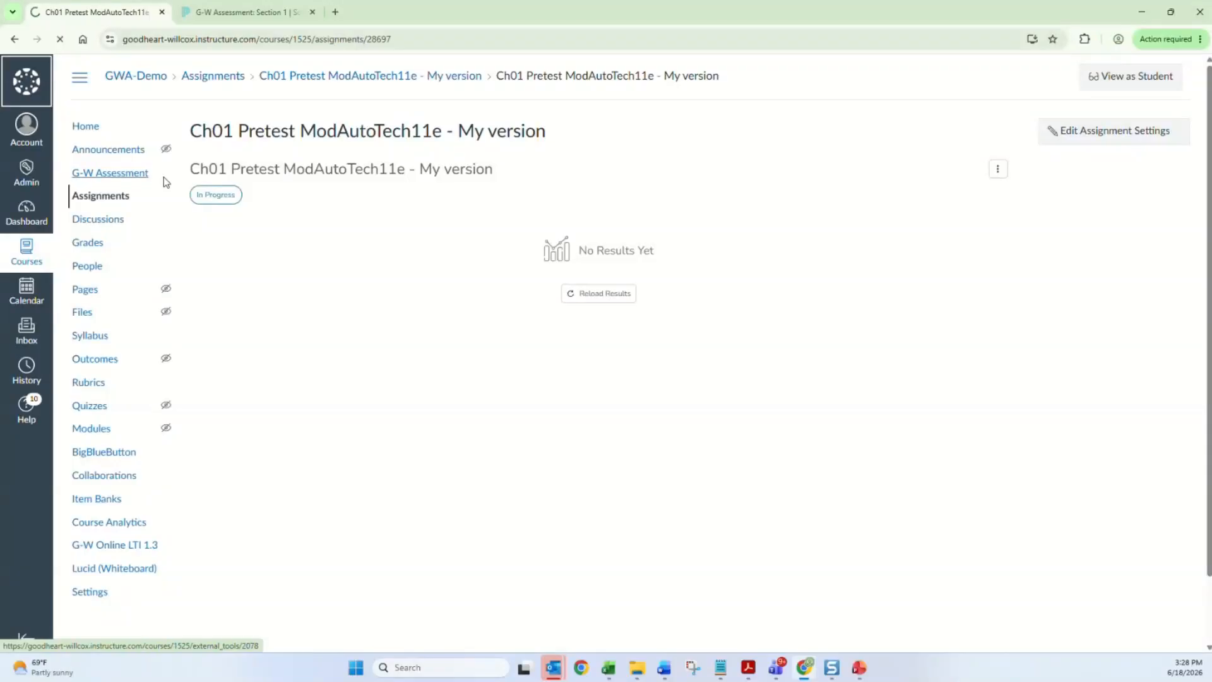
pyautogui.scroll(-3, 508, 475)
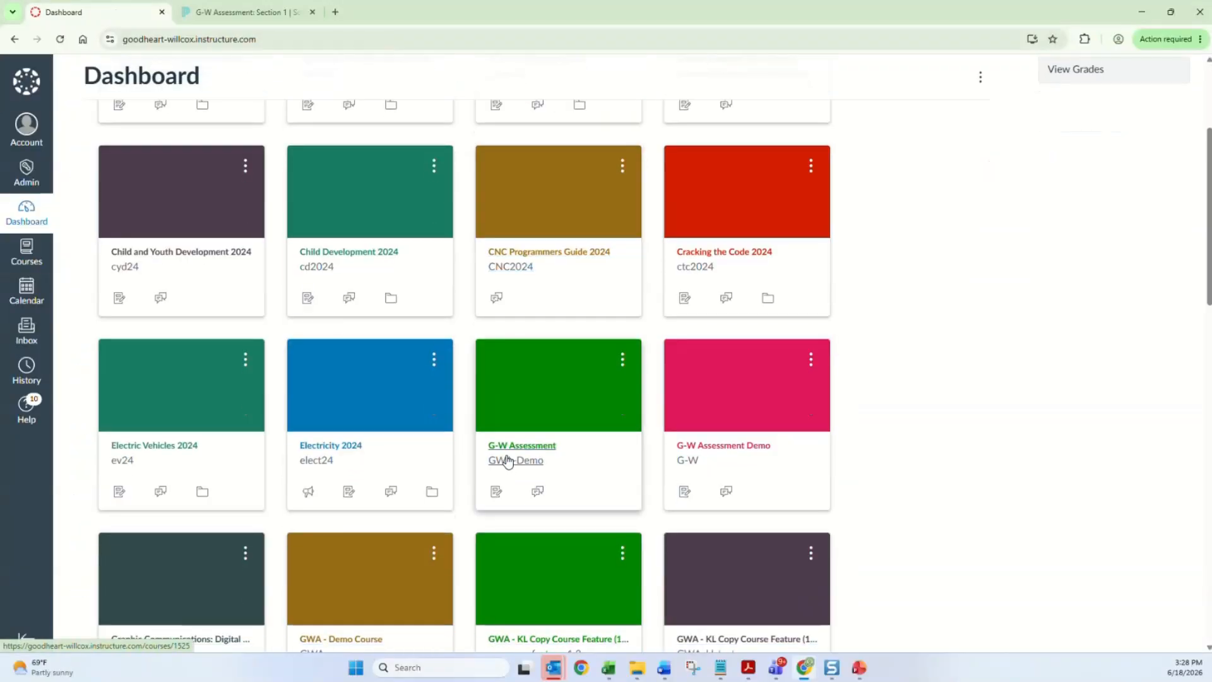
pyautogui.click(688, 456)
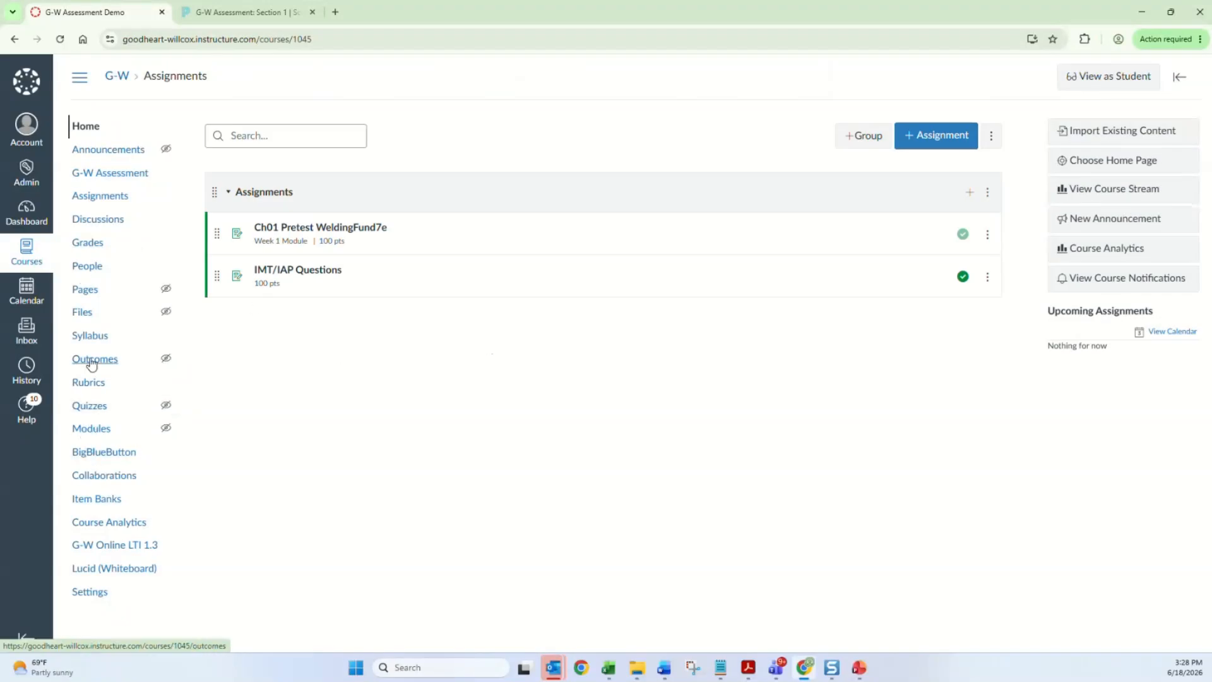
pyautogui.click(88, 243)
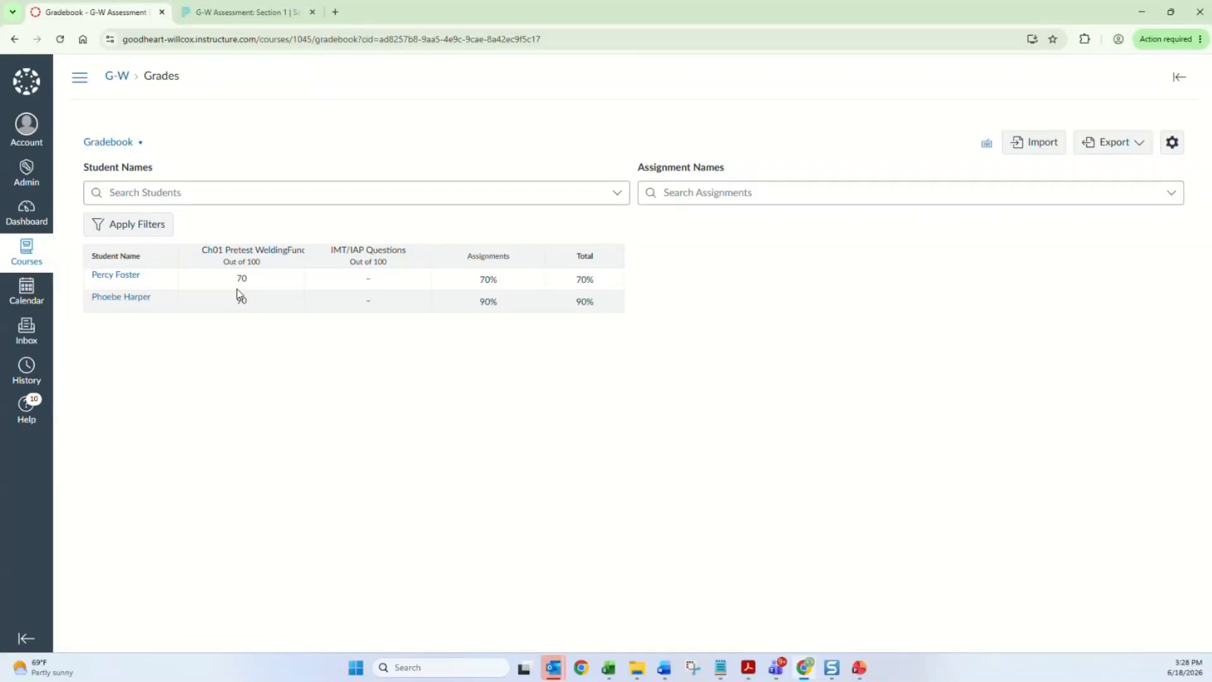
pyautogui.click(252, 255)
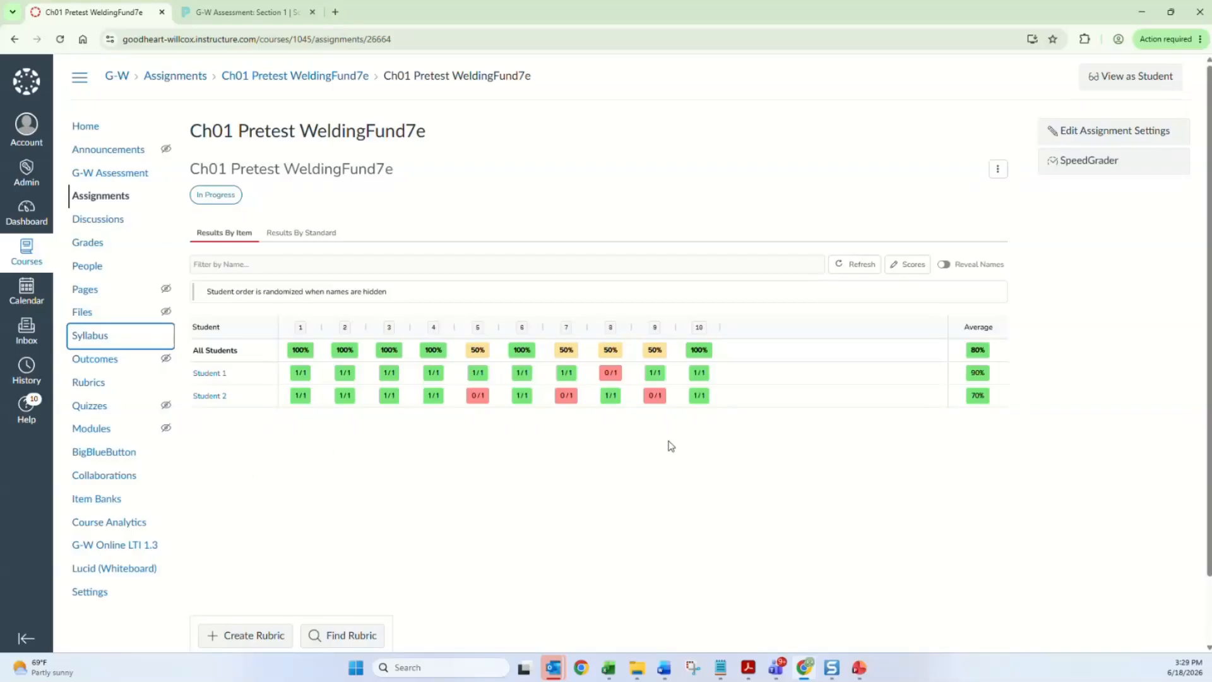
# Examine the welding pretest's results by item and reveal the student names
pyautogui.scroll(1, 671, 447)
pyautogui.scroll(-1, 670, 445)
pyautogui.scroll(1, 670, 435)
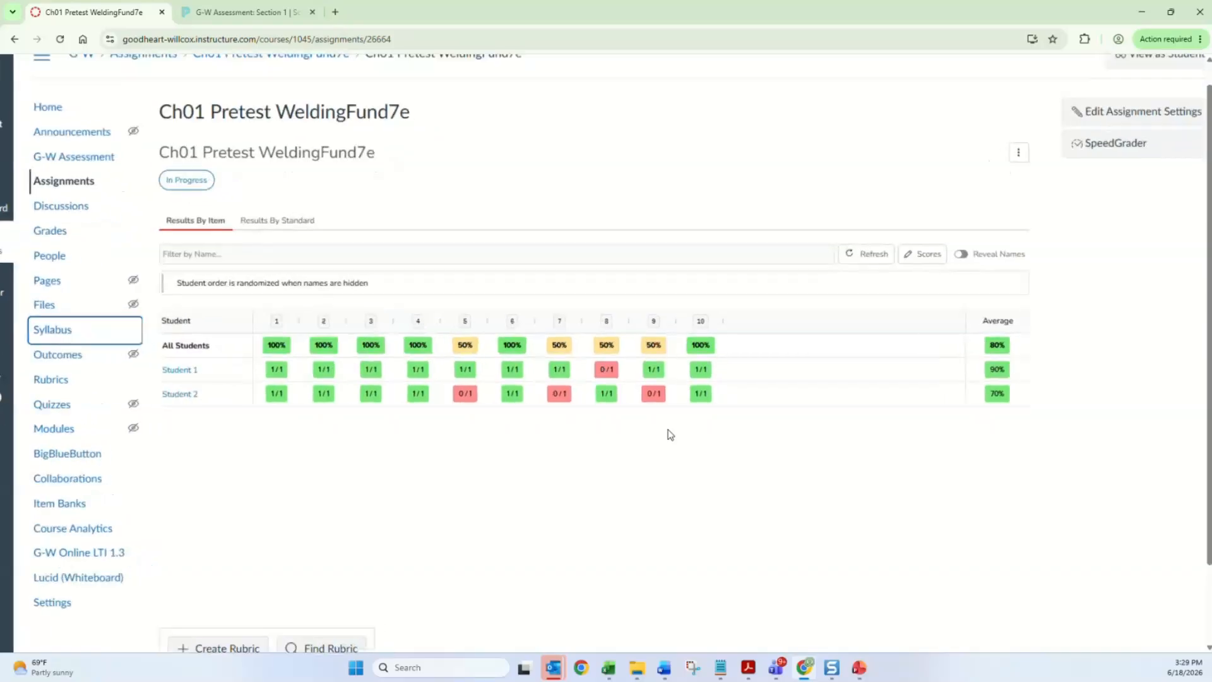
pyautogui.scroll(1, 670, 435)
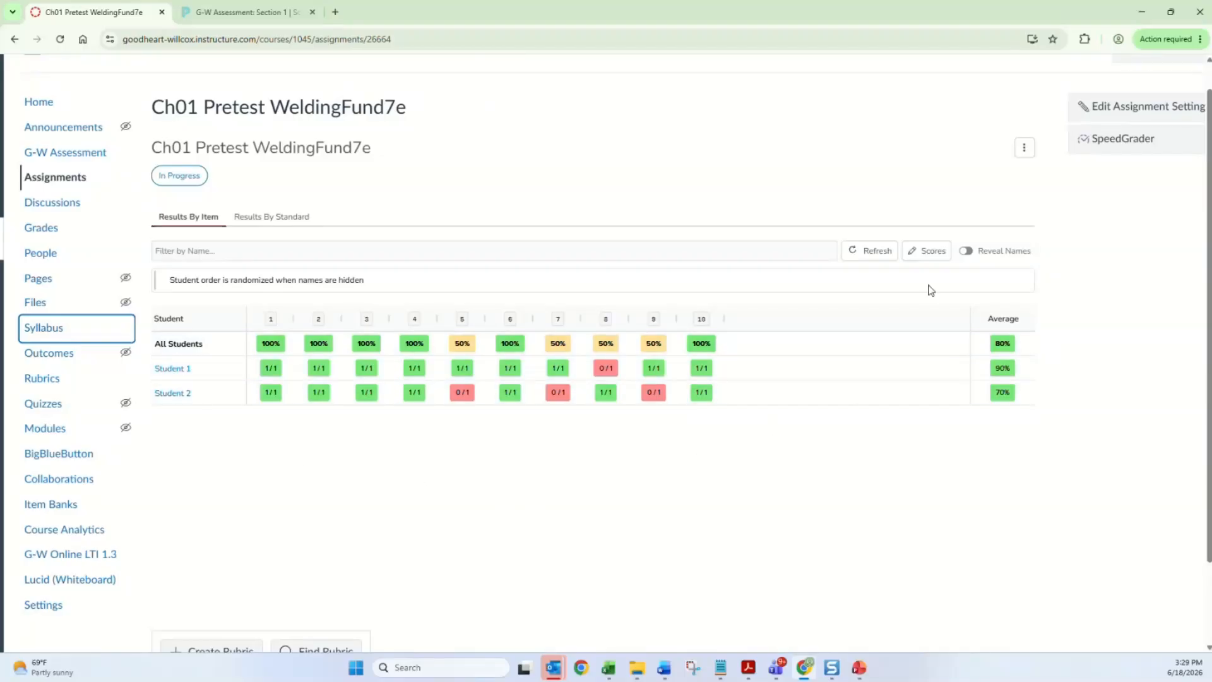
pyautogui.click(965, 252)
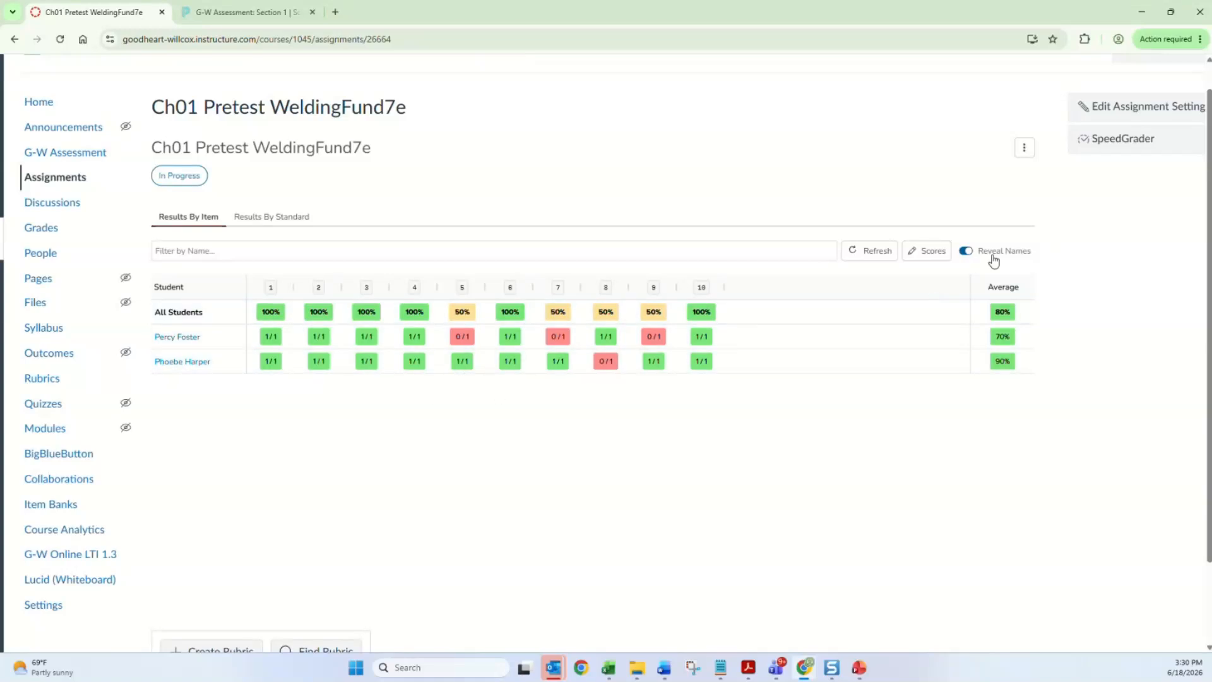
# Open score modification for the welding pretest and display the first listed student's answer to question Q001
pyautogui.click(922, 254)
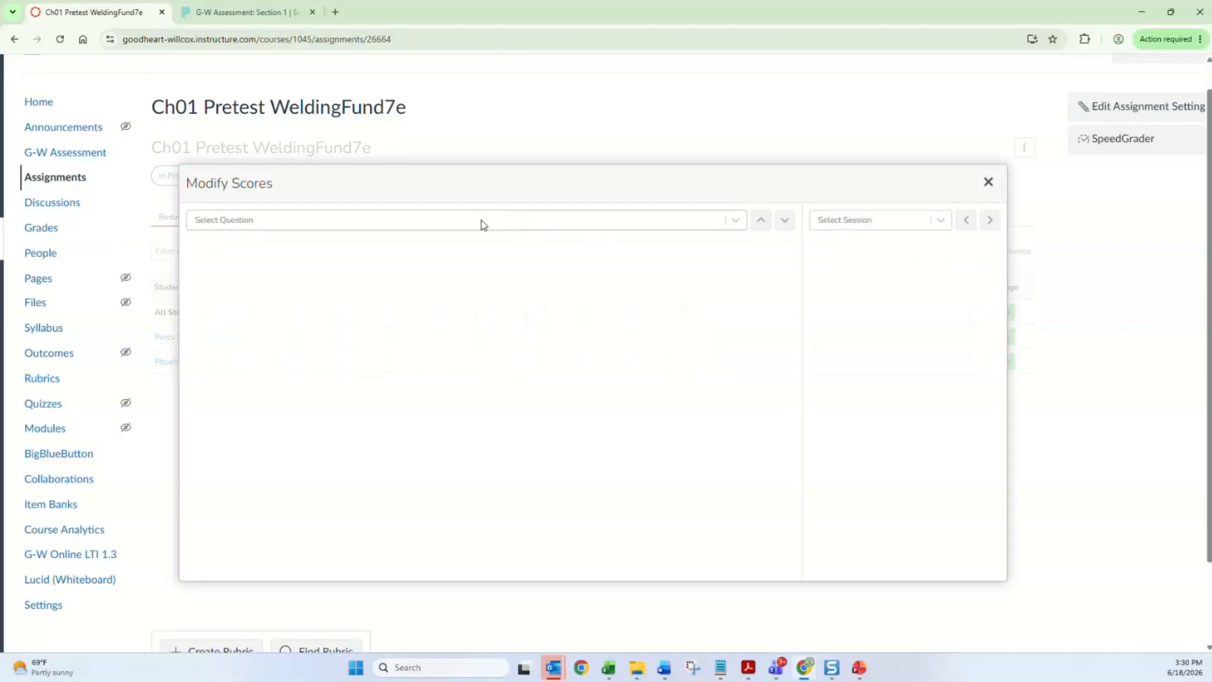
pyautogui.click(483, 222)
pyautogui.click(372, 251)
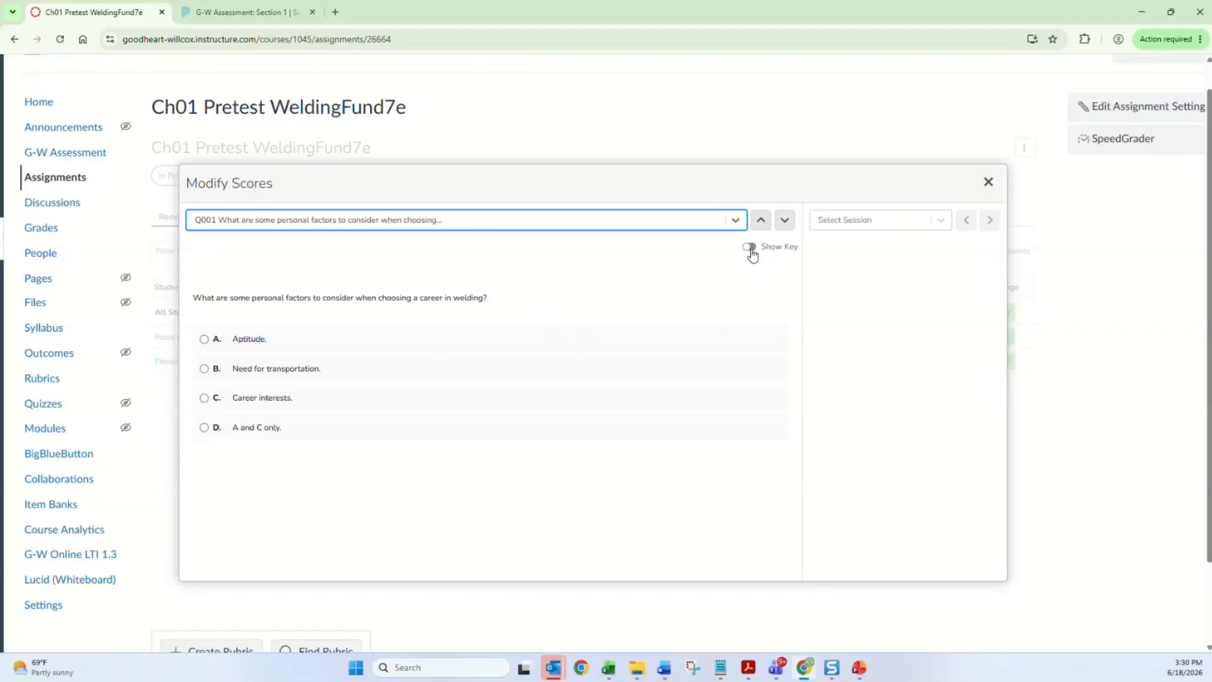
pyautogui.click(860, 220)
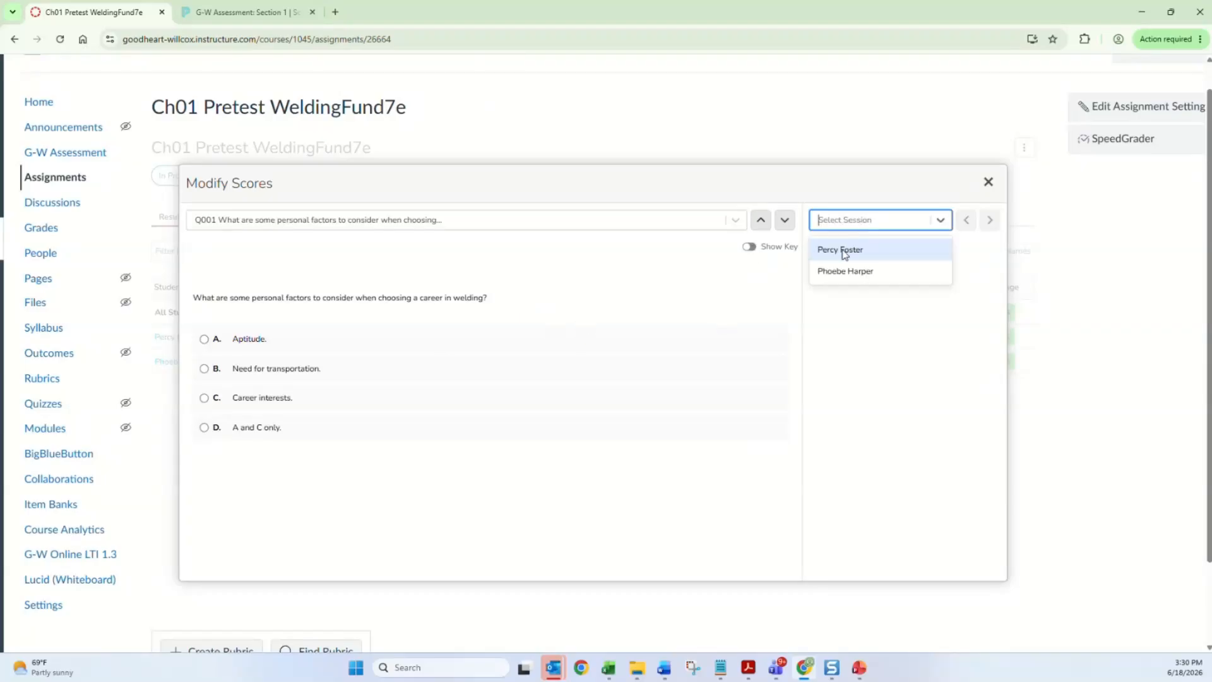
pyautogui.click(841, 256)
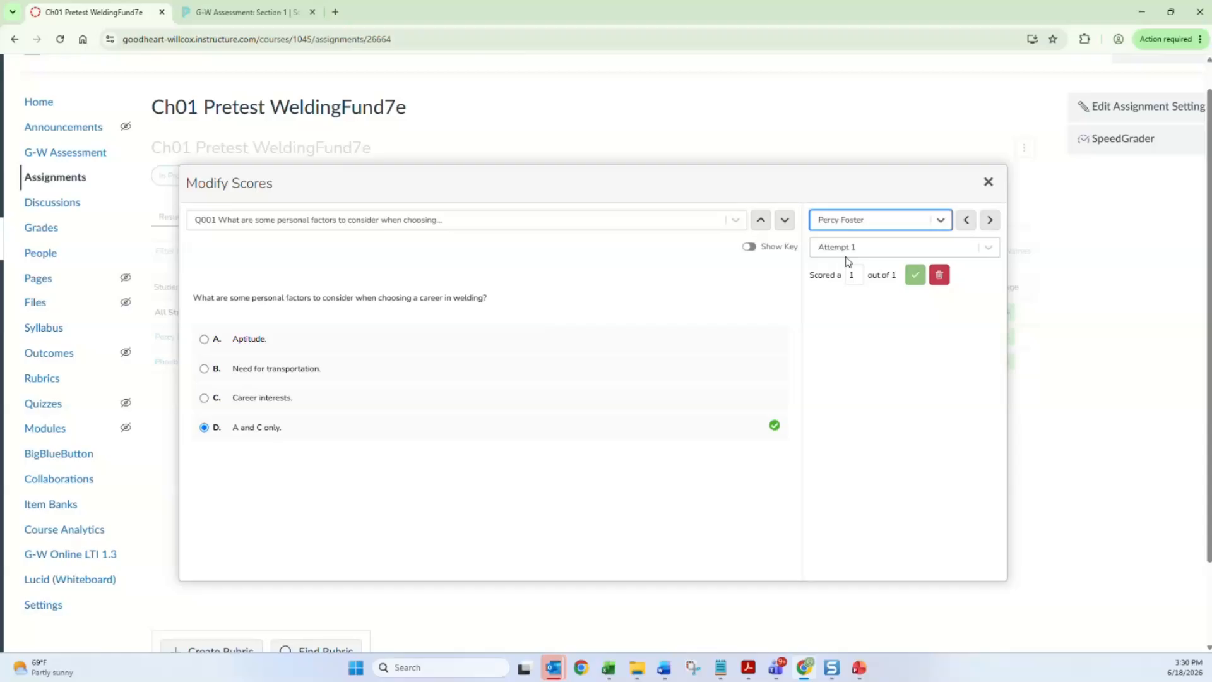
# Go to question Q027 on entrepreneurship, save a score of 1 for that student's attempt, and close score modification
pyautogui.click(782, 224)
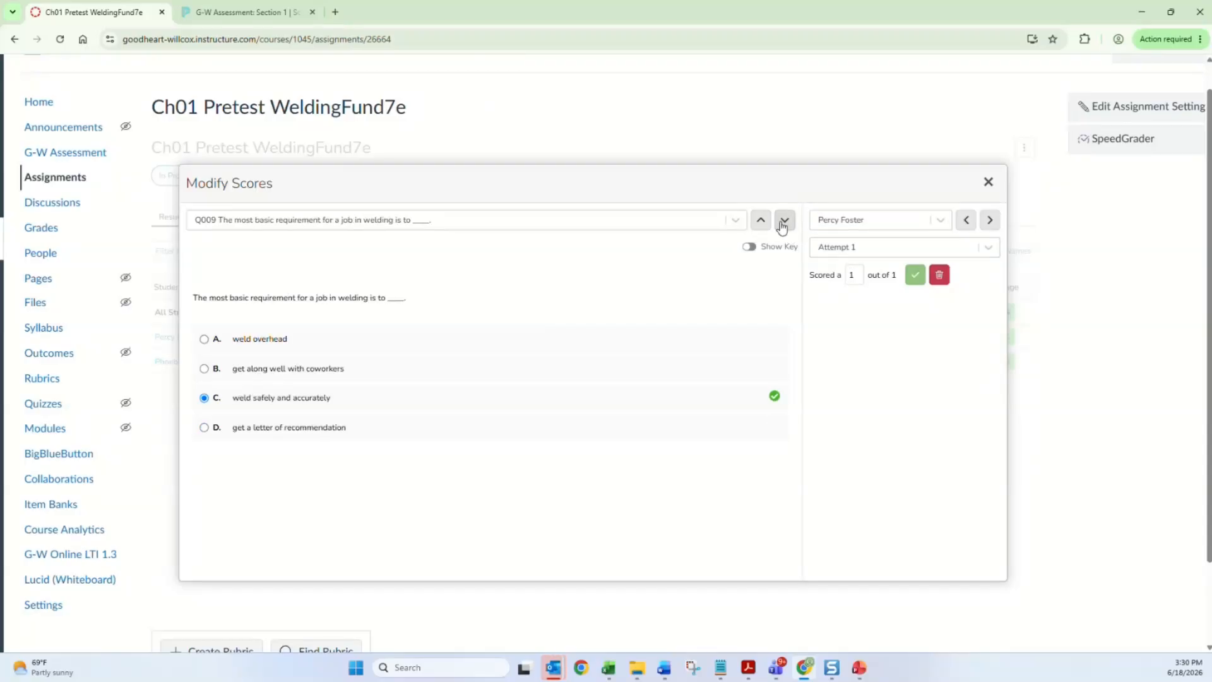
pyautogui.click(782, 224)
pyautogui.click(783, 224)
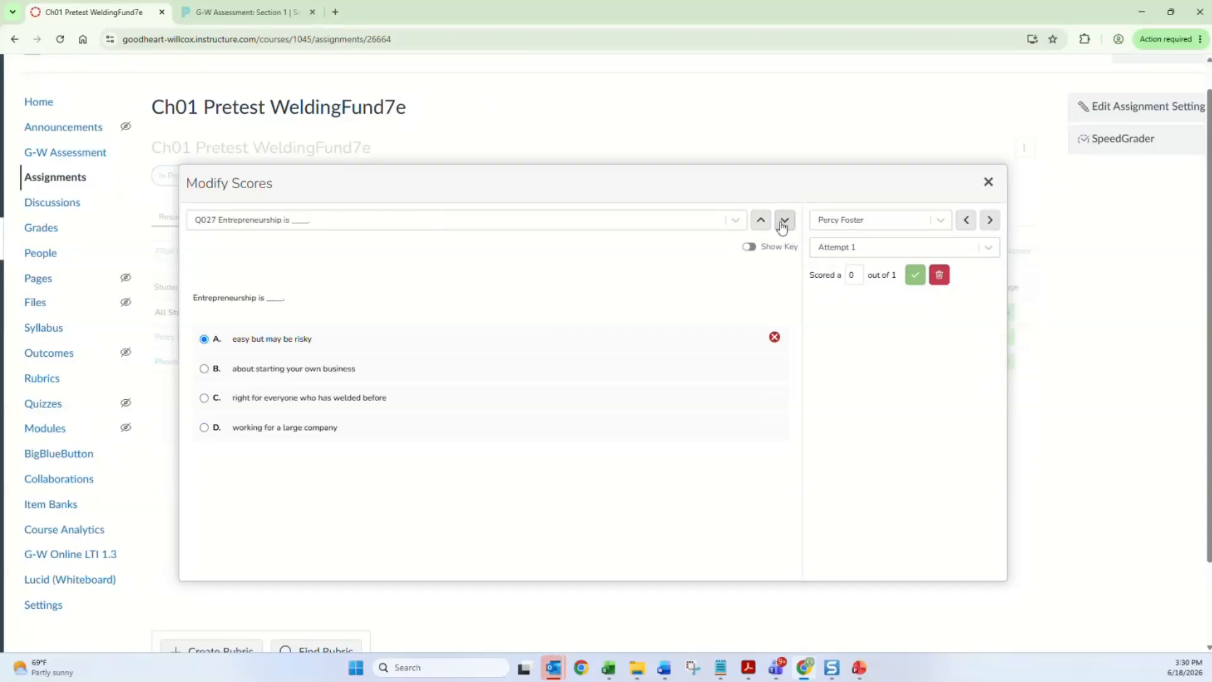
pyautogui.click(860, 275)
pyautogui.moveTo(856, 274); pyautogui.dragTo(845, 272)
pyautogui.write('1')
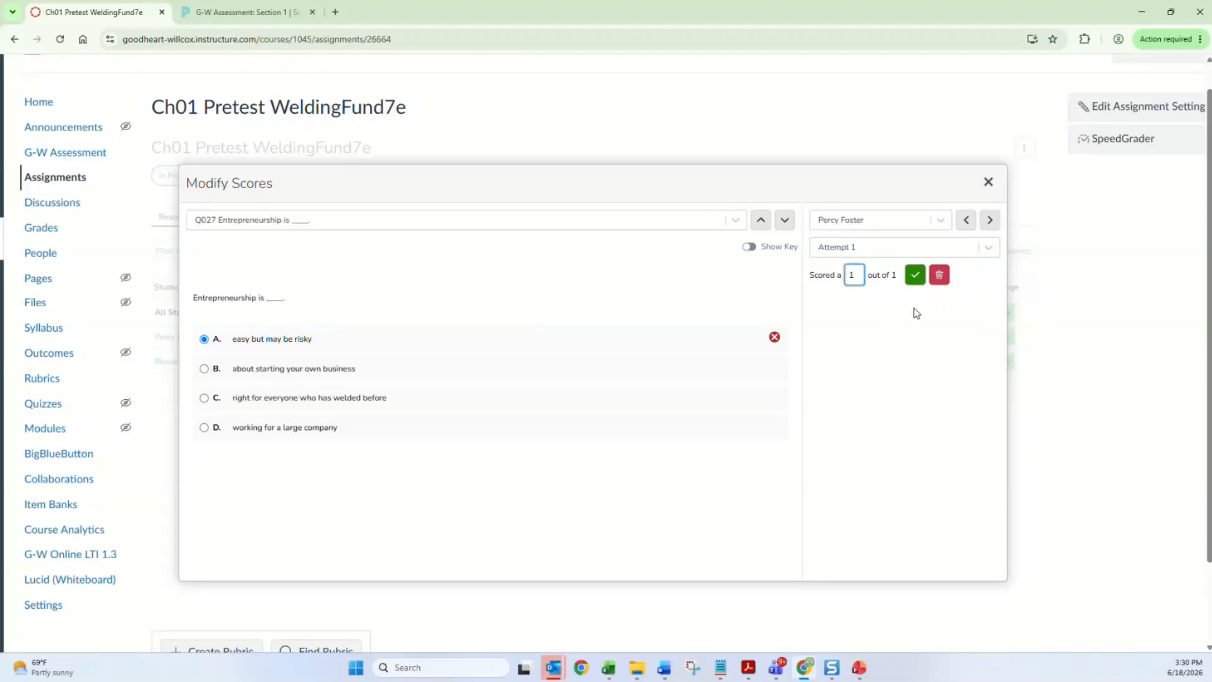
pyautogui.click(915, 278)
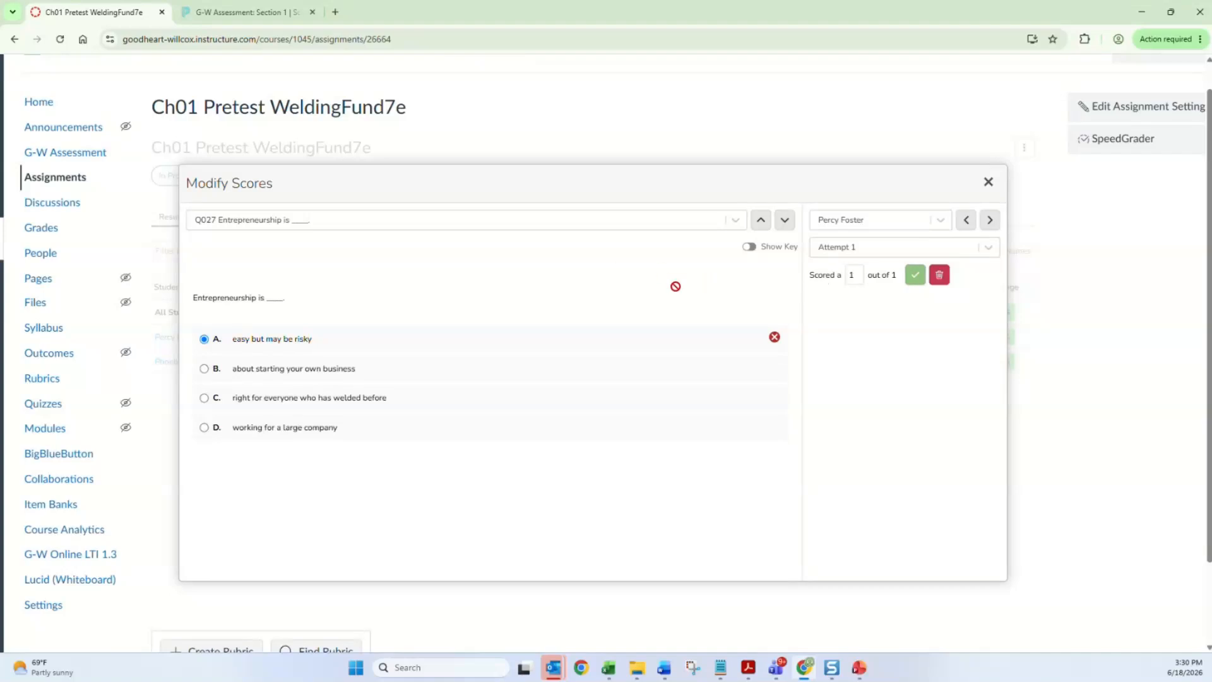
pyautogui.click(988, 181)
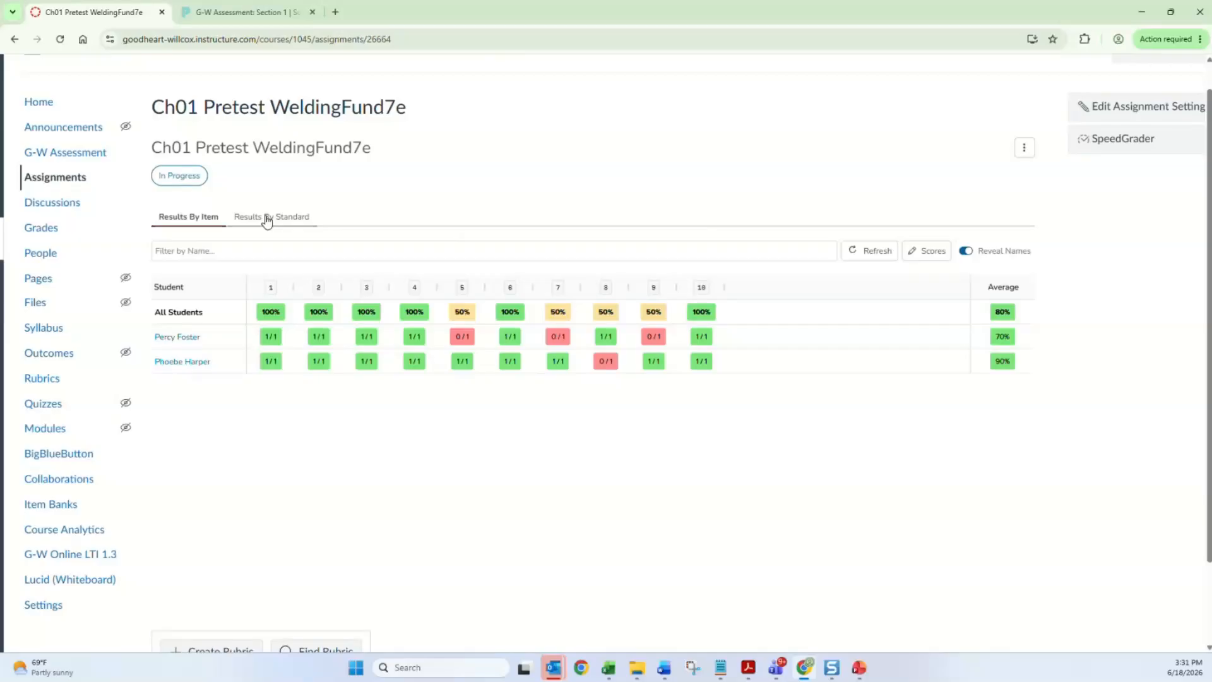
# Review the welding pretest's results by standard and read the objective text for standard 1.1
pyautogui.click(267, 220)
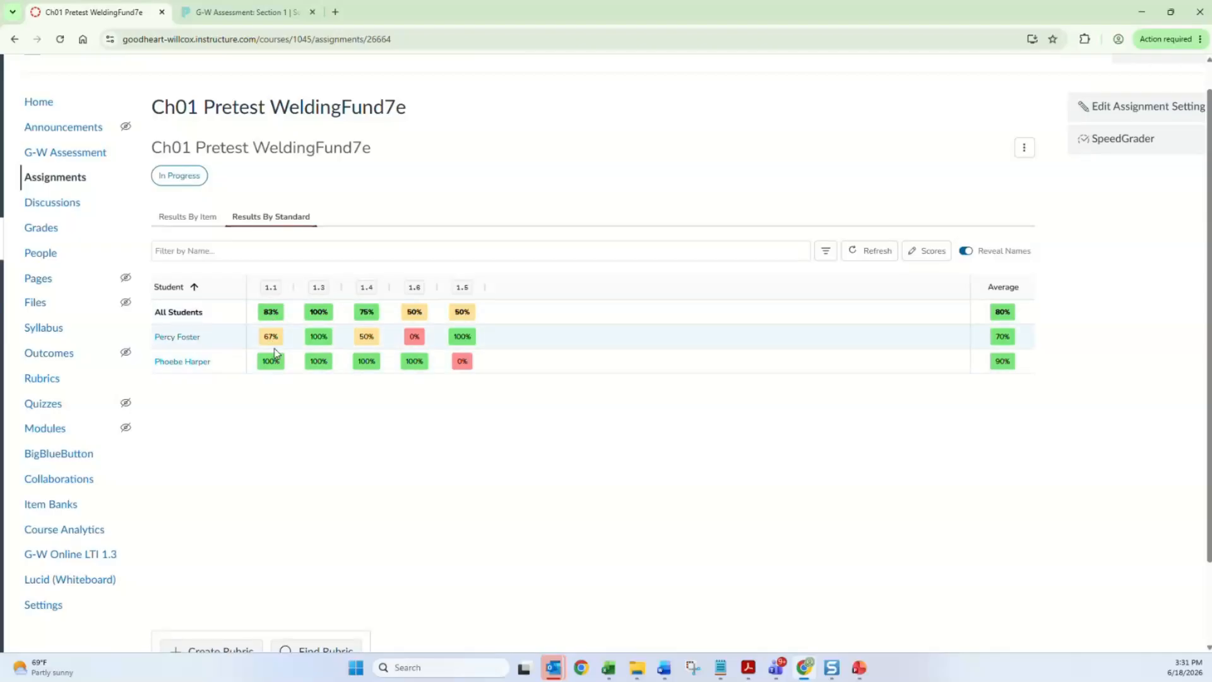
pyautogui.click(273, 290)
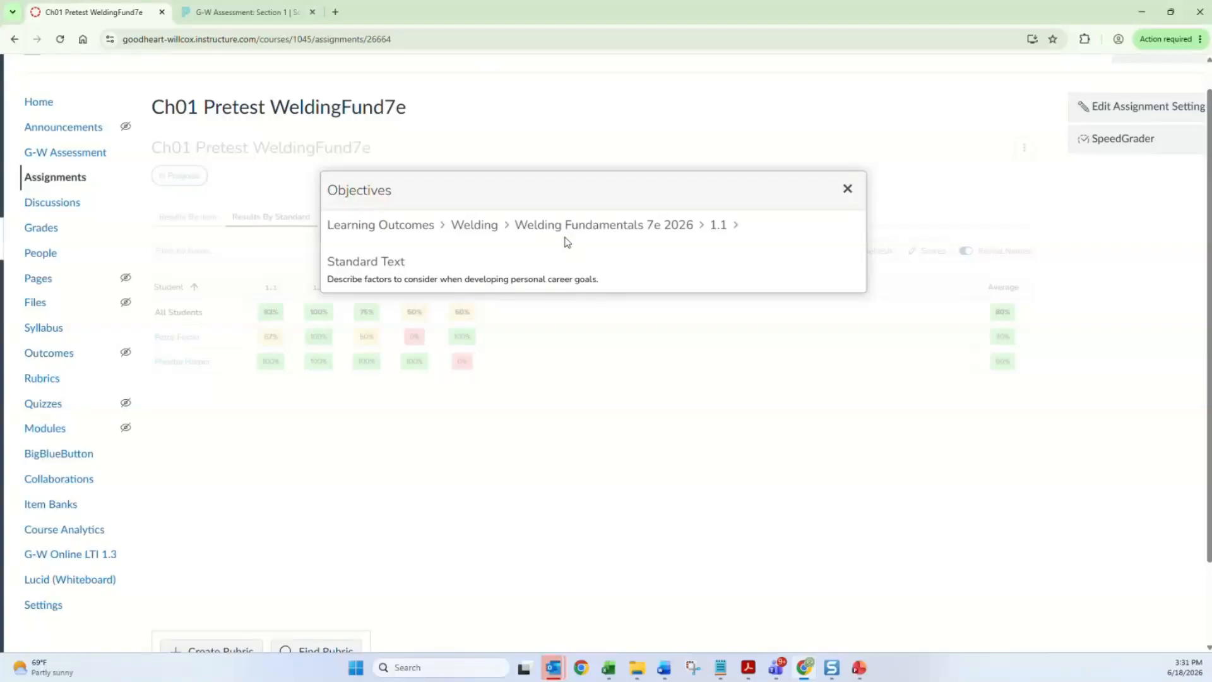
pyautogui.click(847, 189)
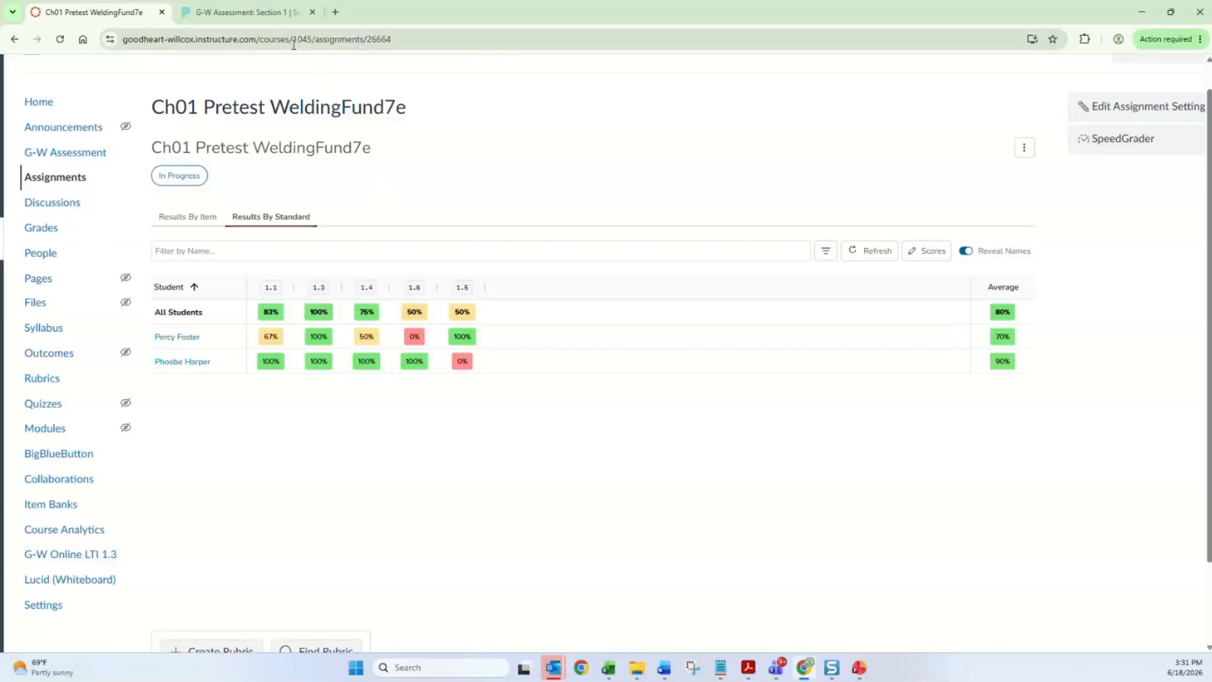
# Switch to the Schoology course and connect it to G-W Assessment LTI 1.1 with an LMS classroom named G-W Assessment: Section 1
pyautogui.click(247, 16)
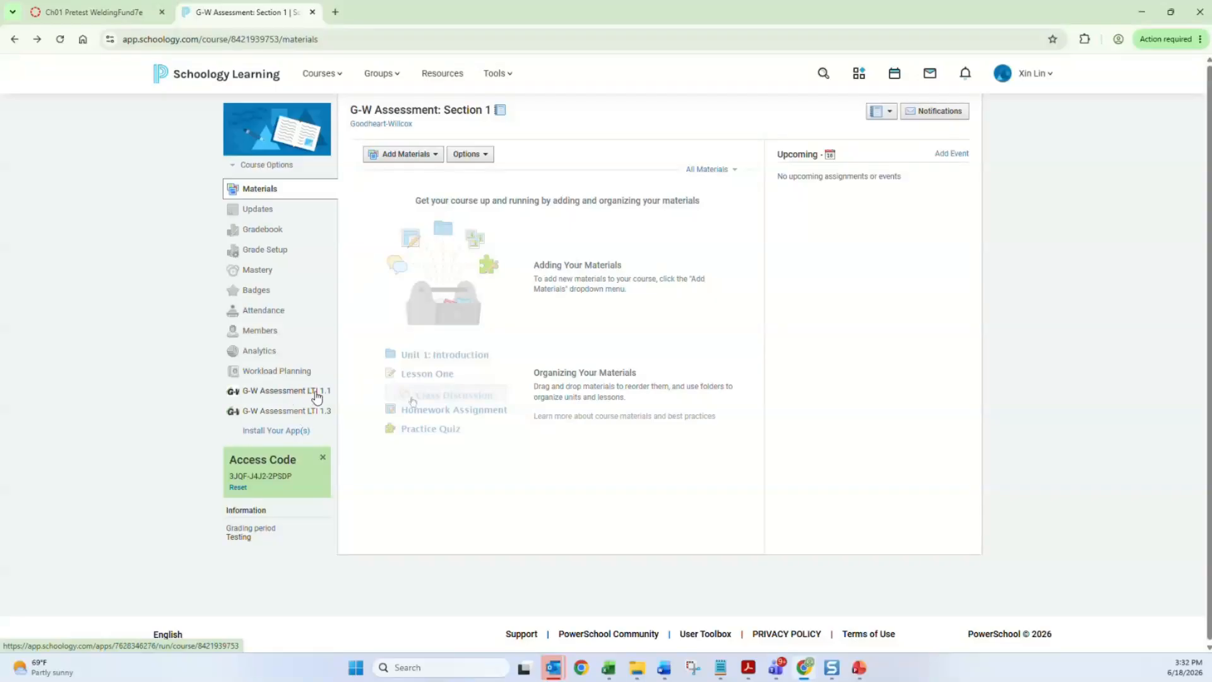
pyautogui.click(279, 392)
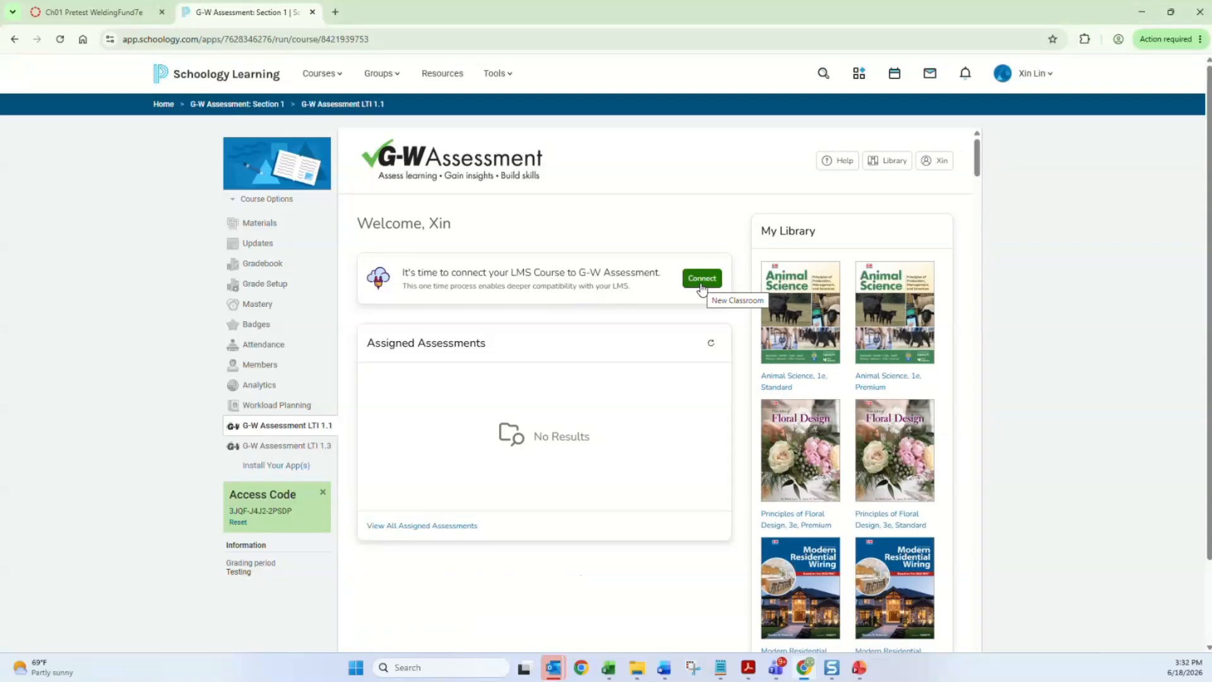
pyautogui.click(702, 288)
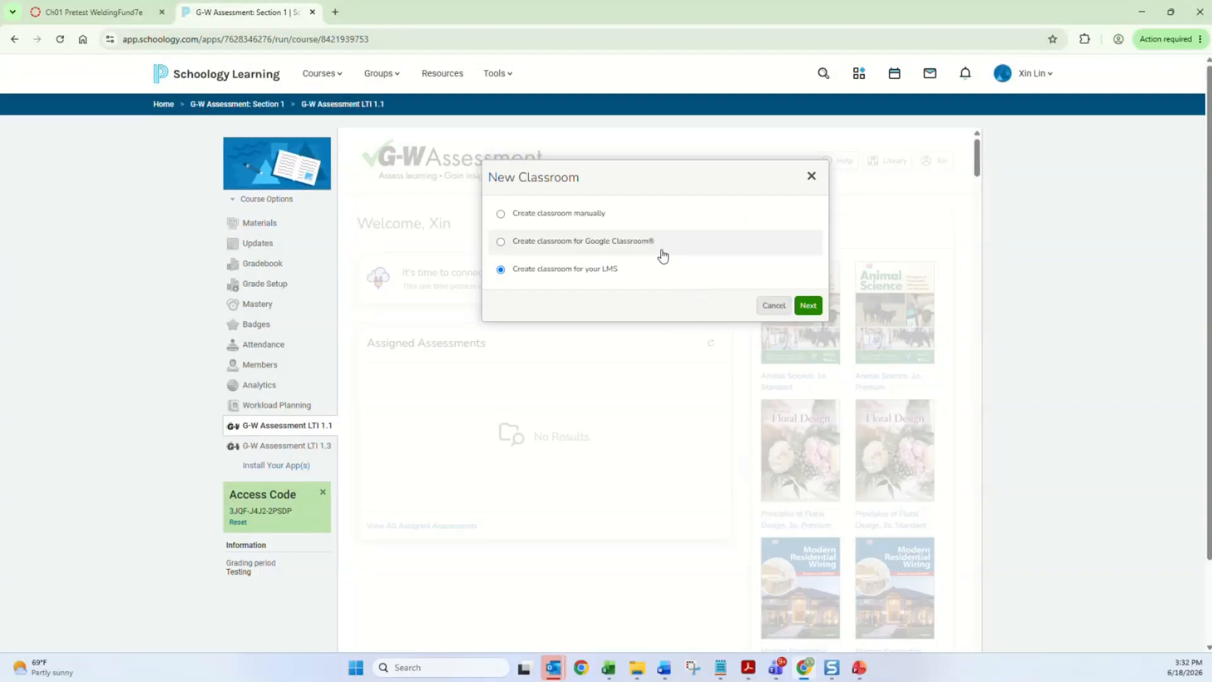
pyautogui.click(808, 305)
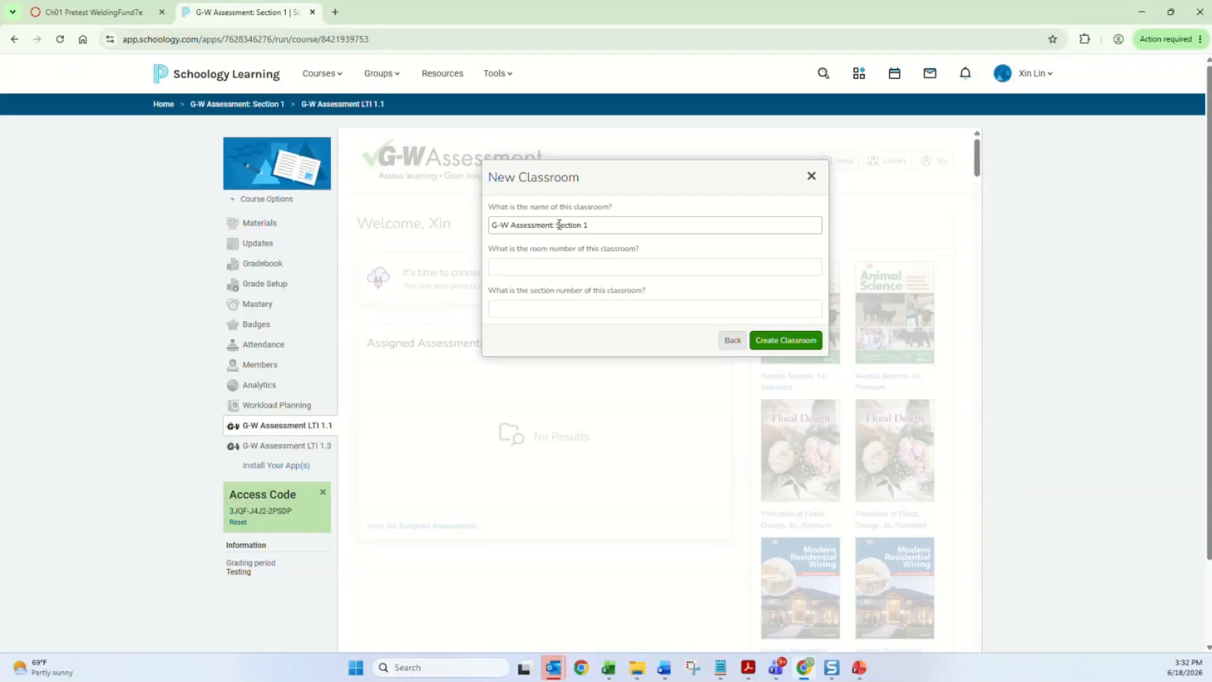
pyautogui.click(789, 340)
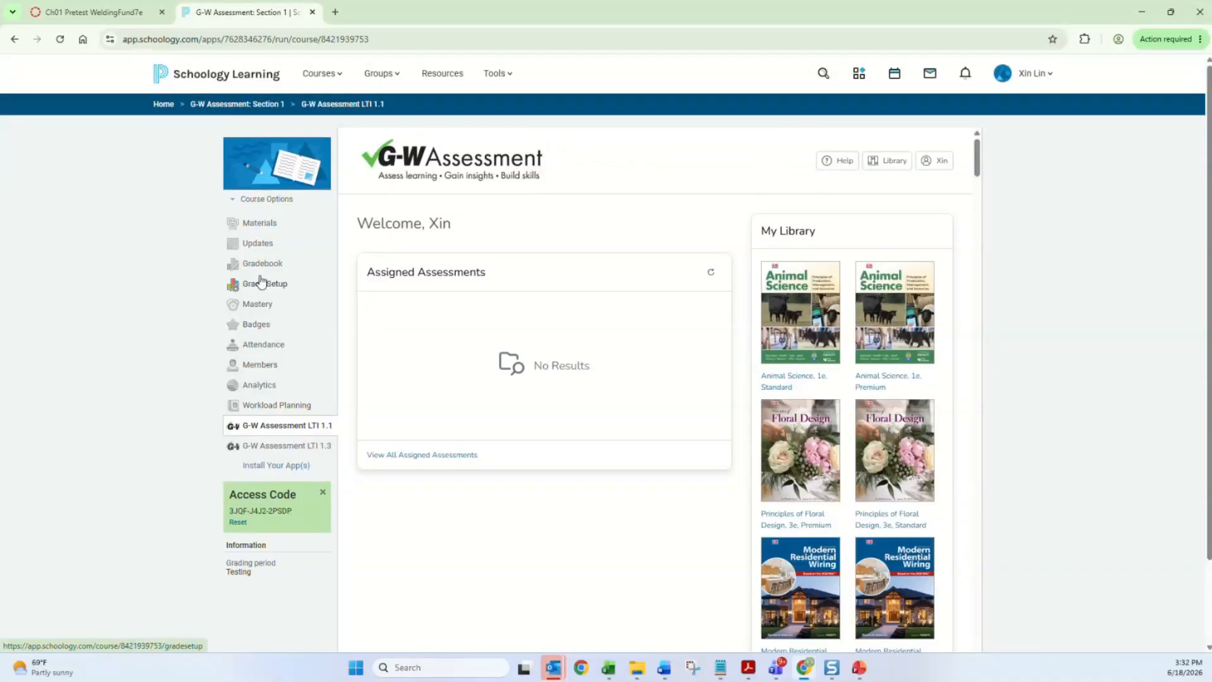
# Add the personal library's "Ch01 Pretest ModAutoTech11e - My version" to the course materials using G-W Assessment LTI 1.1 and confirm the assignment
pyautogui.click(254, 223)
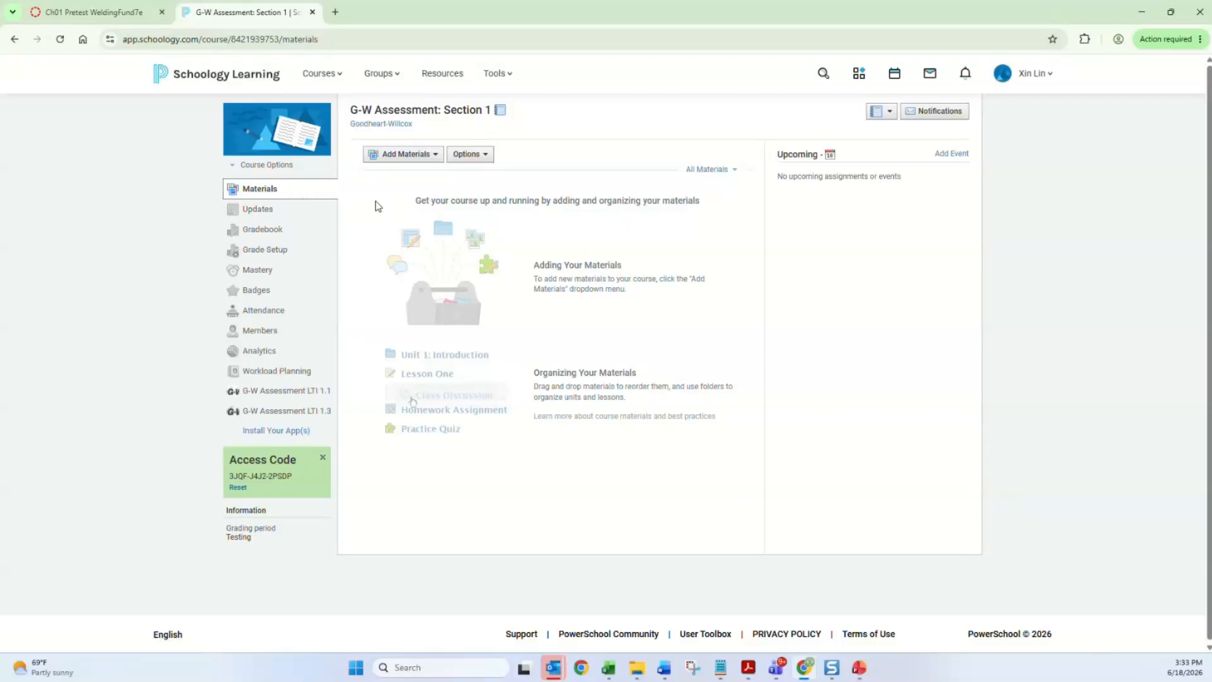
pyautogui.click(397, 157)
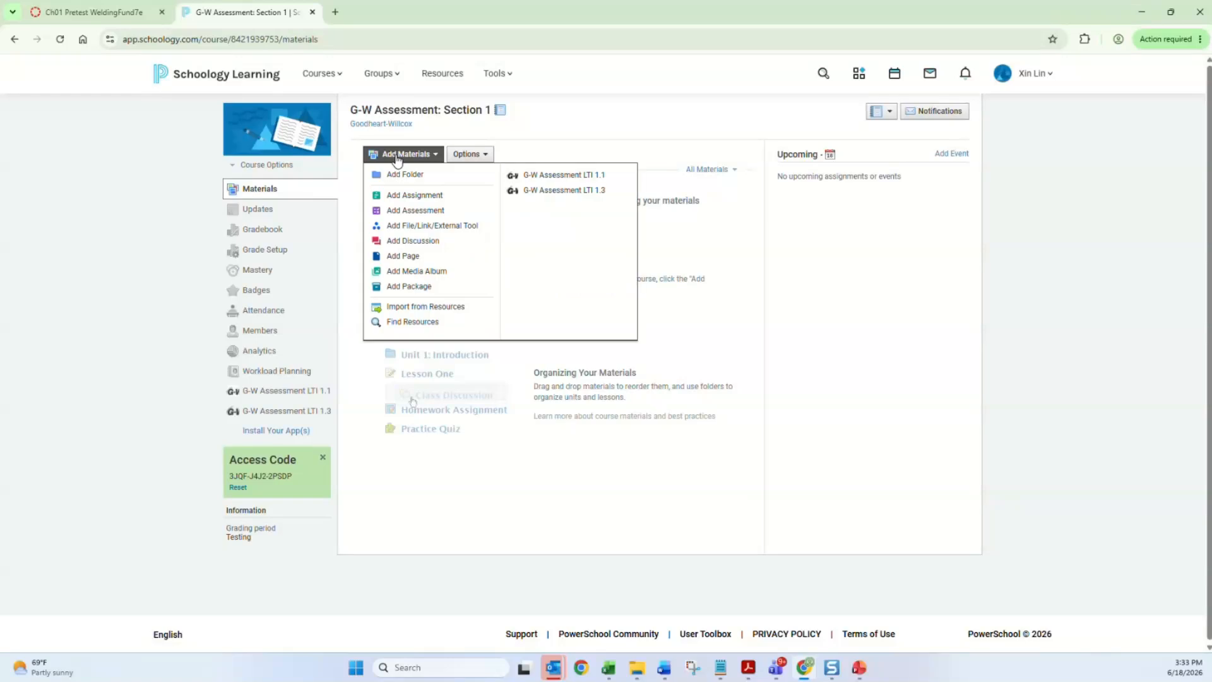
pyautogui.click(550, 177)
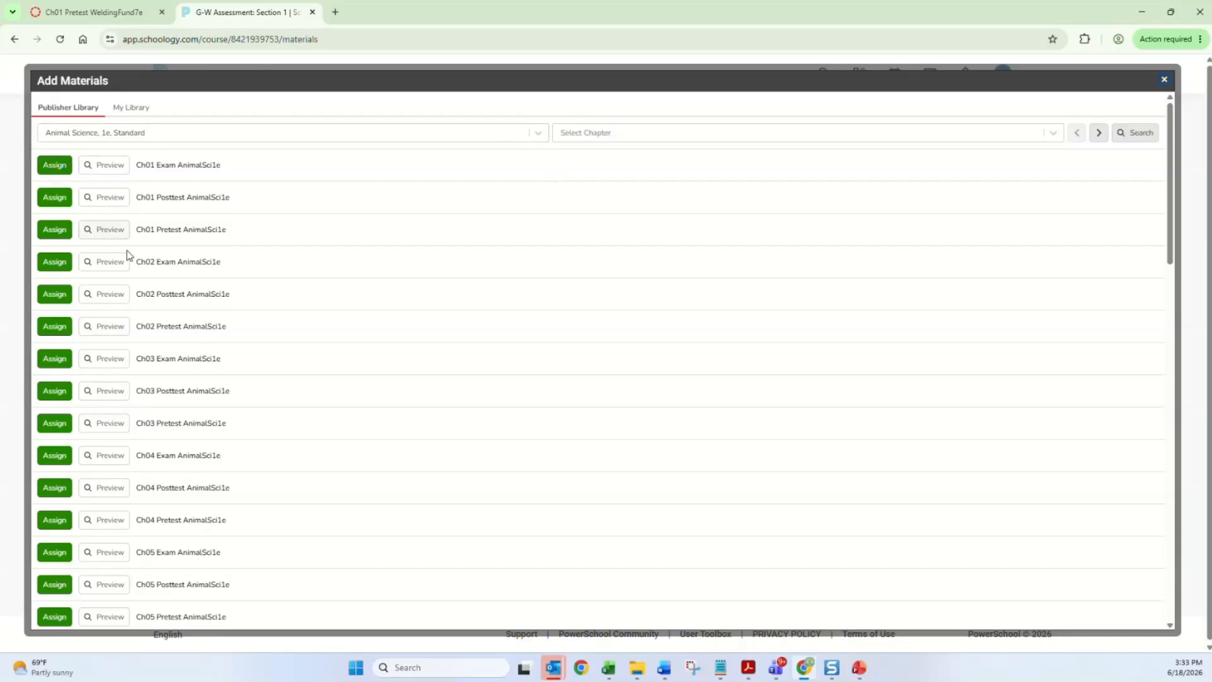
pyautogui.click(123, 108)
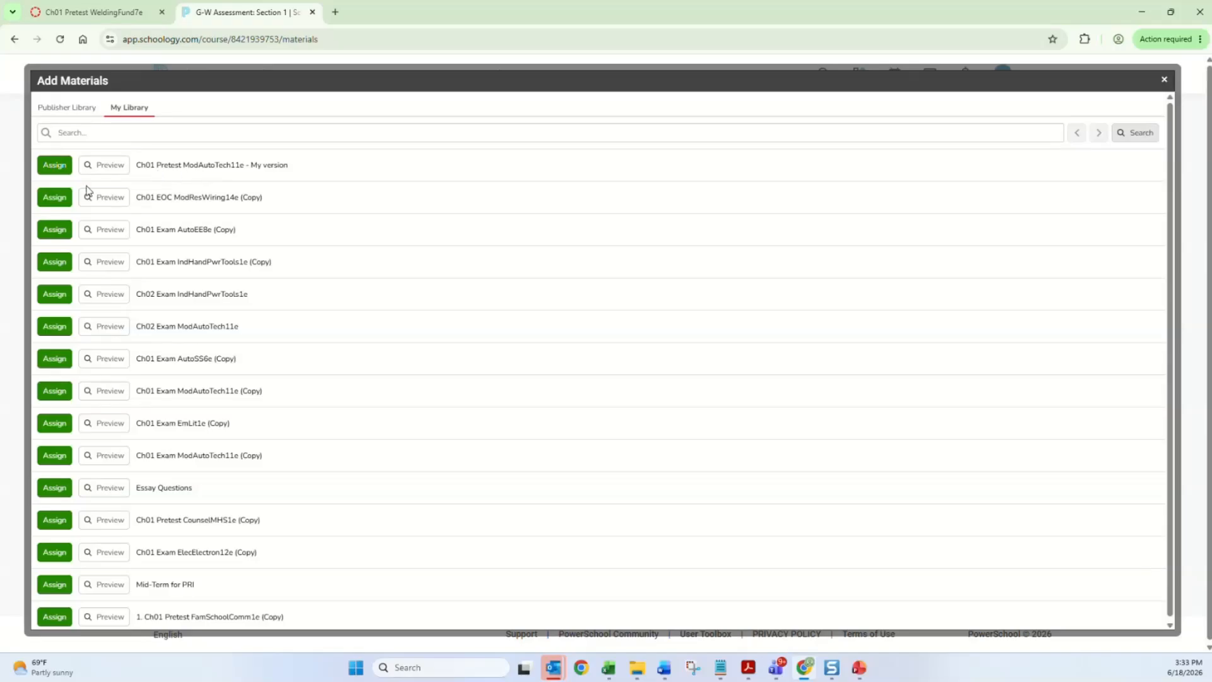
pyautogui.click(54, 165)
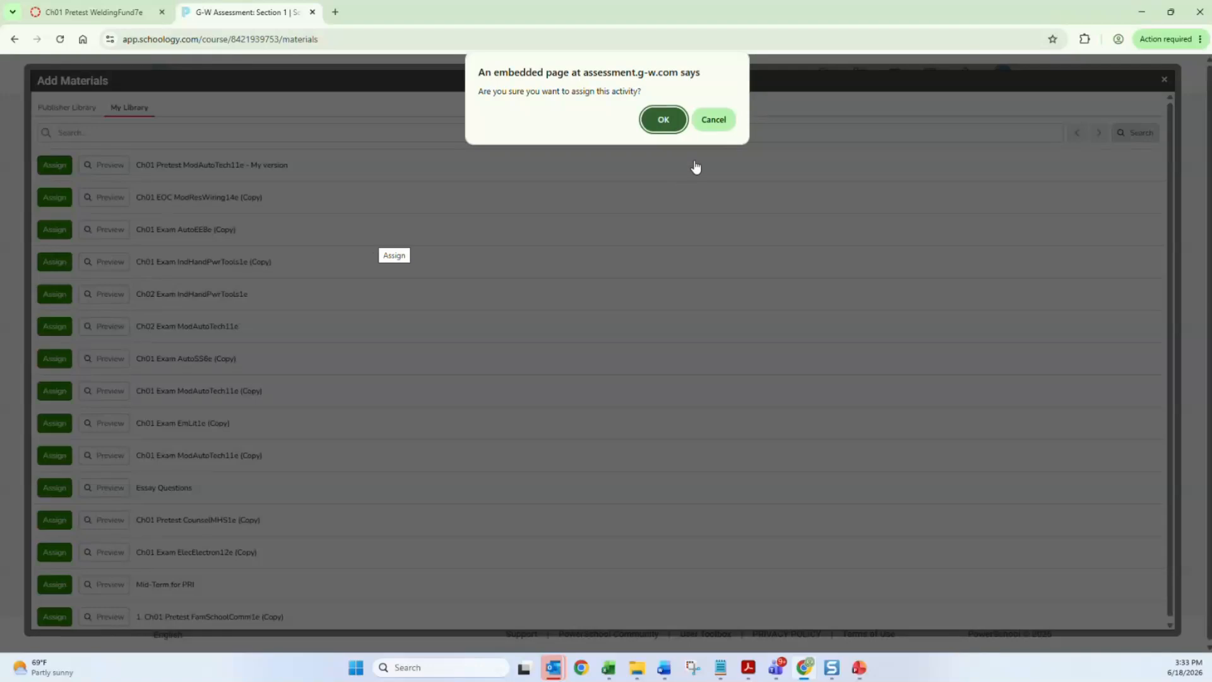
pyautogui.click(663, 122)
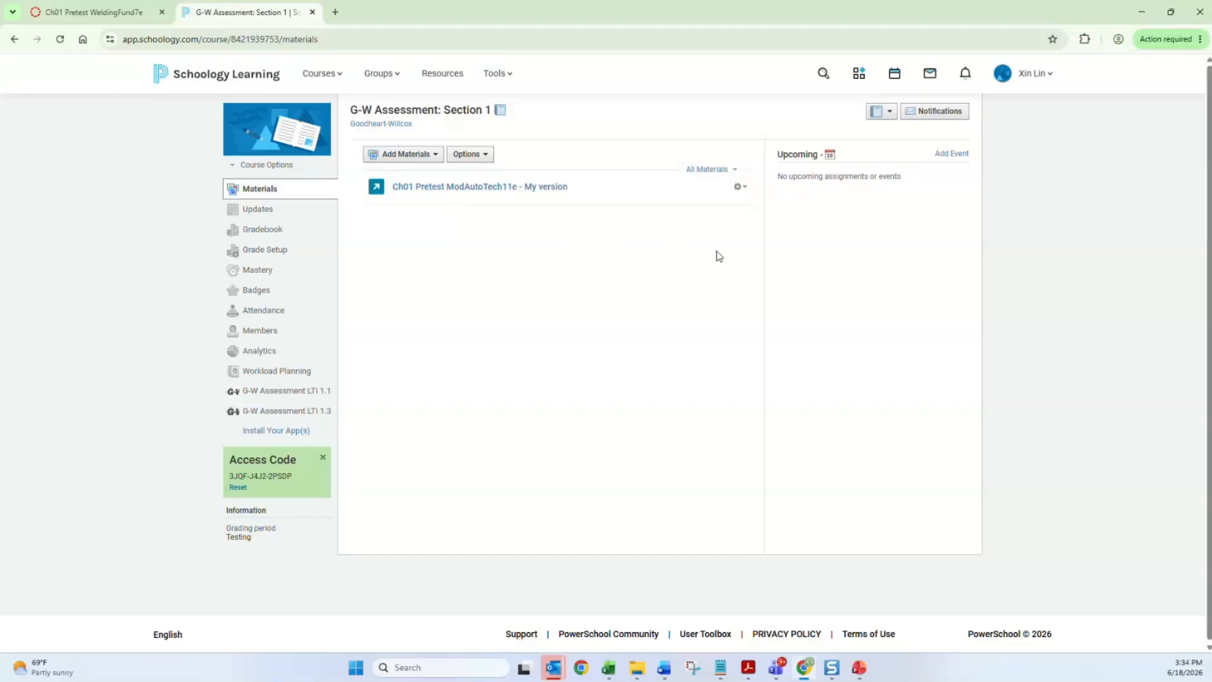
# Edit the assigned pretest's external tool settings to enable grading with the category (Ungraded), and save the changes
pyautogui.click(739, 194)
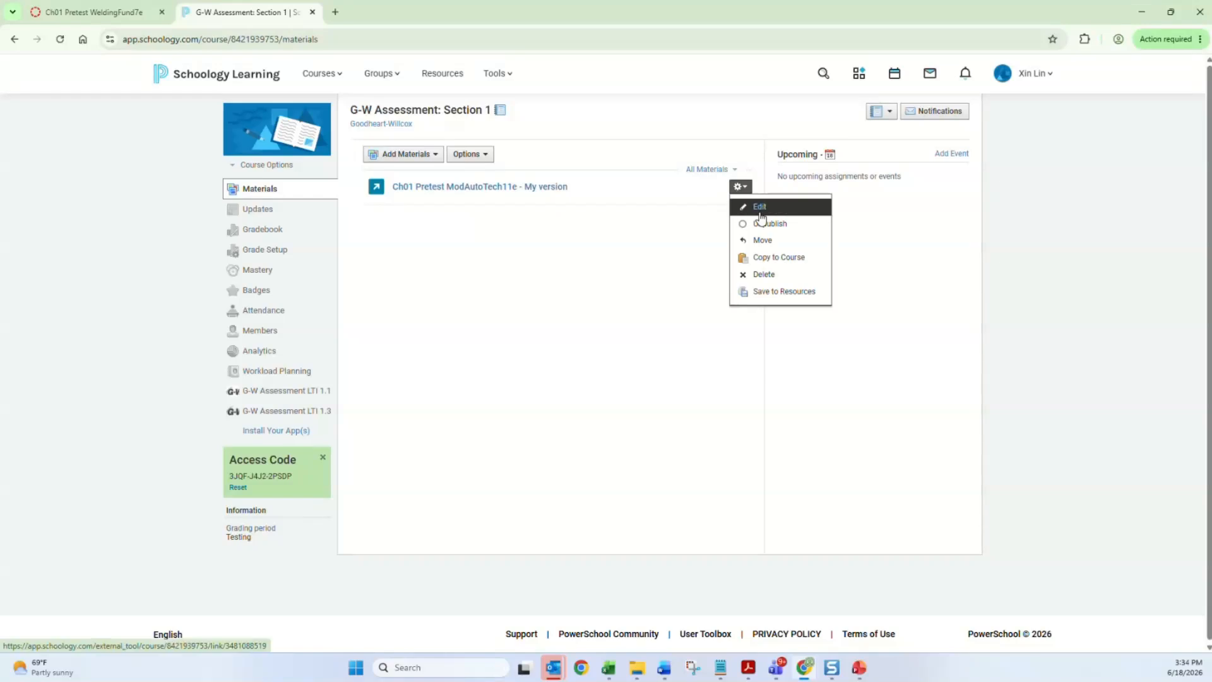
pyautogui.click(761, 208)
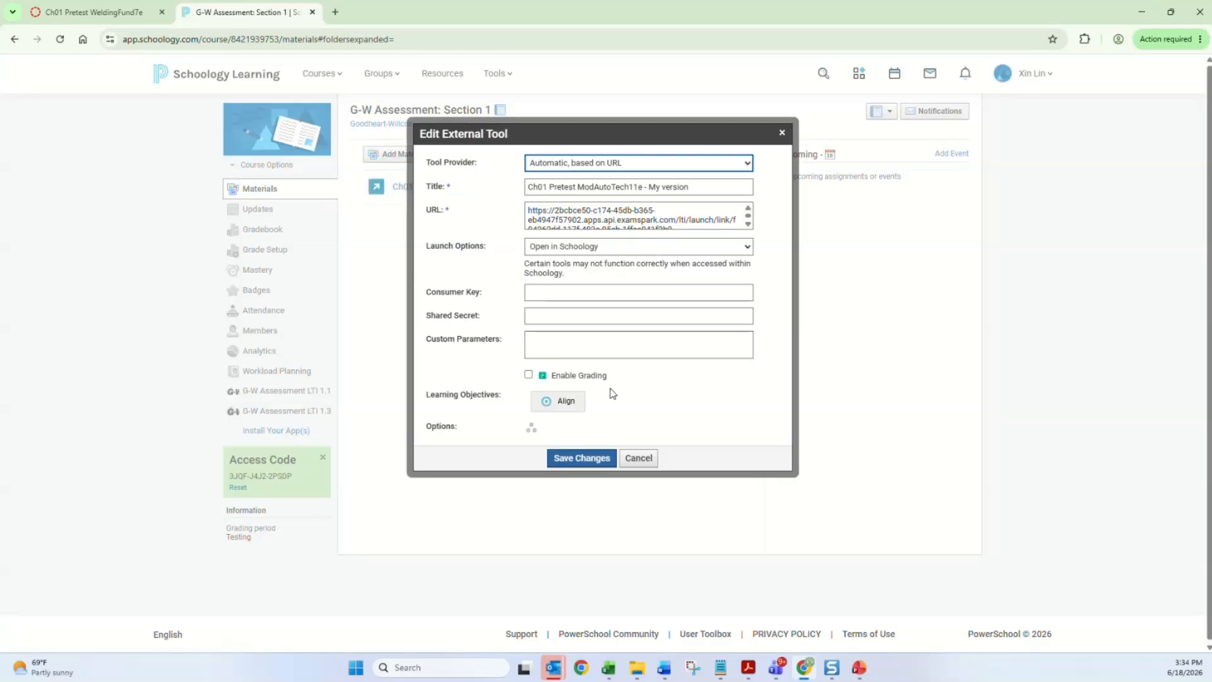
pyautogui.click(529, 375)
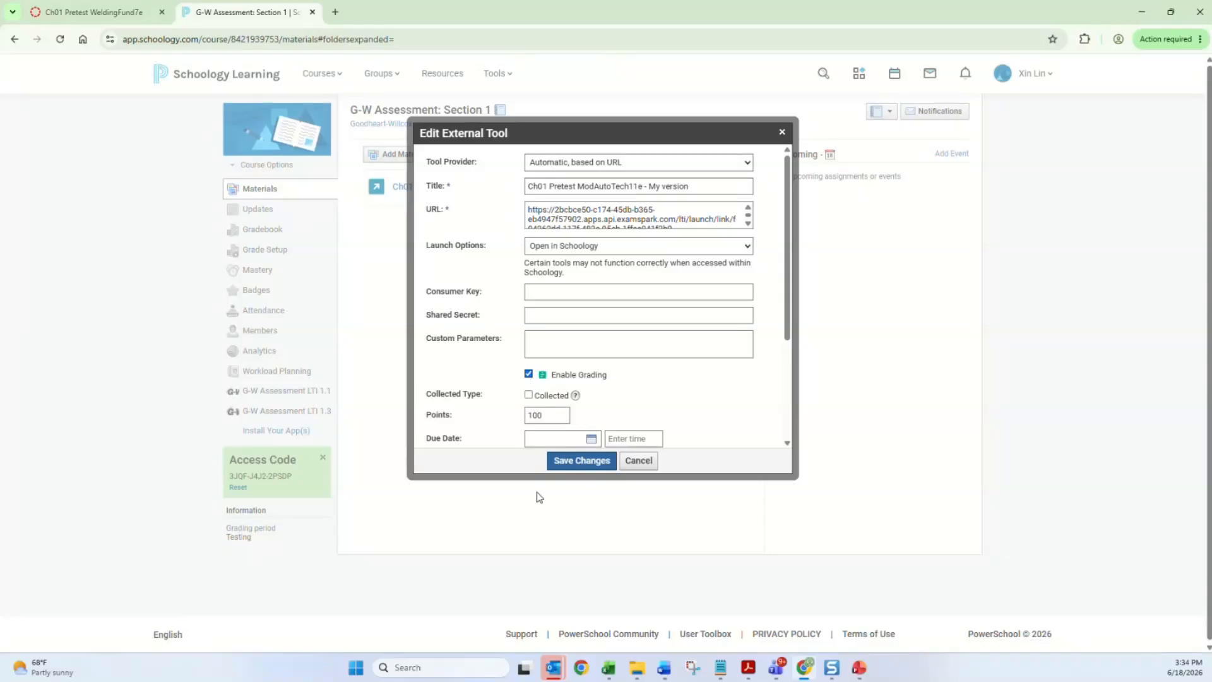
pyautogui.click(582, 461)
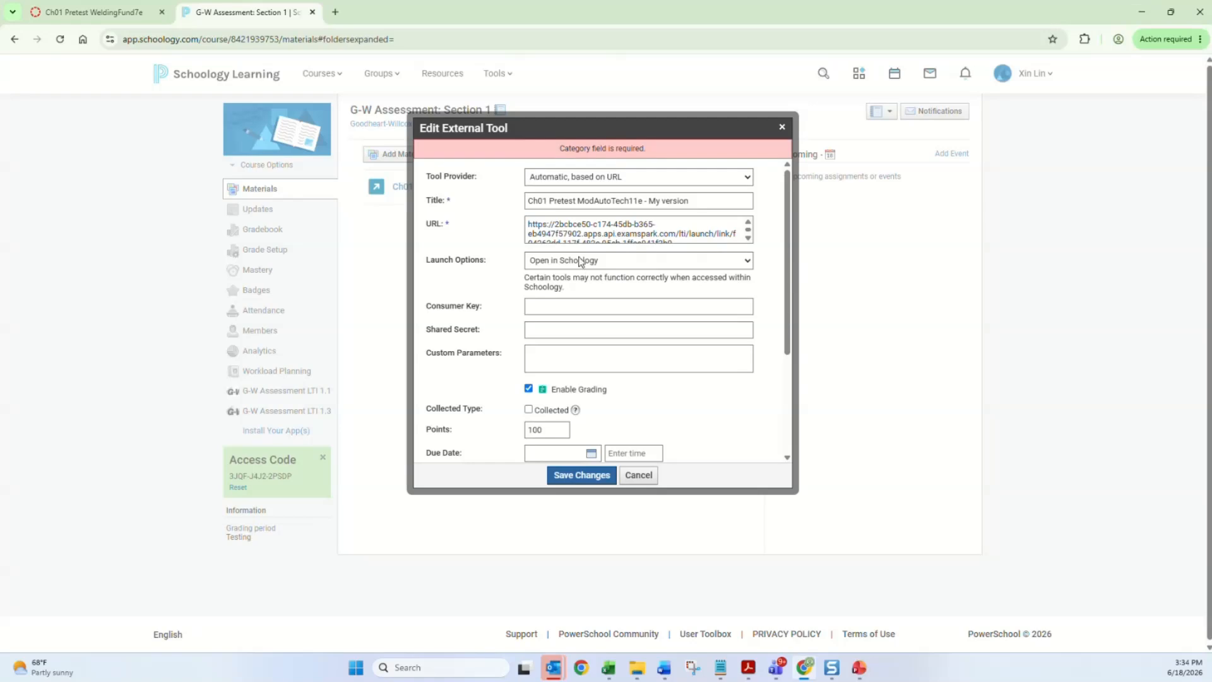
pyautogui.scroll(-1, 614, 273)
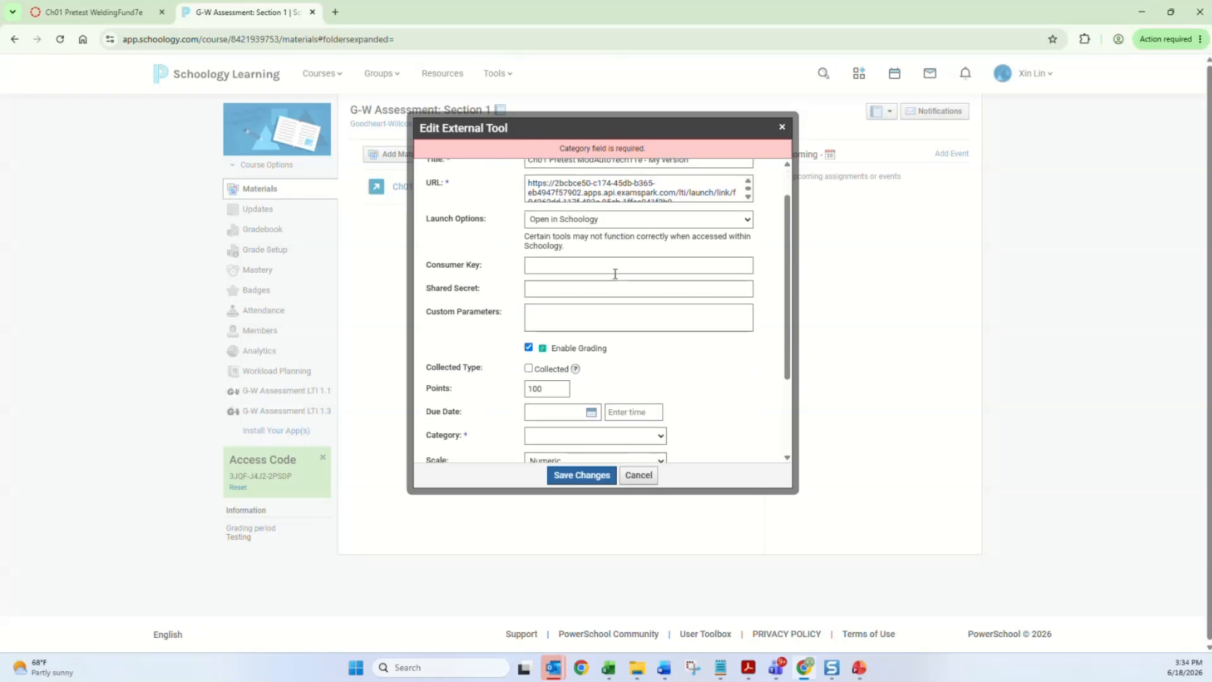
pyautogui.scroll(-3, 615, 273)
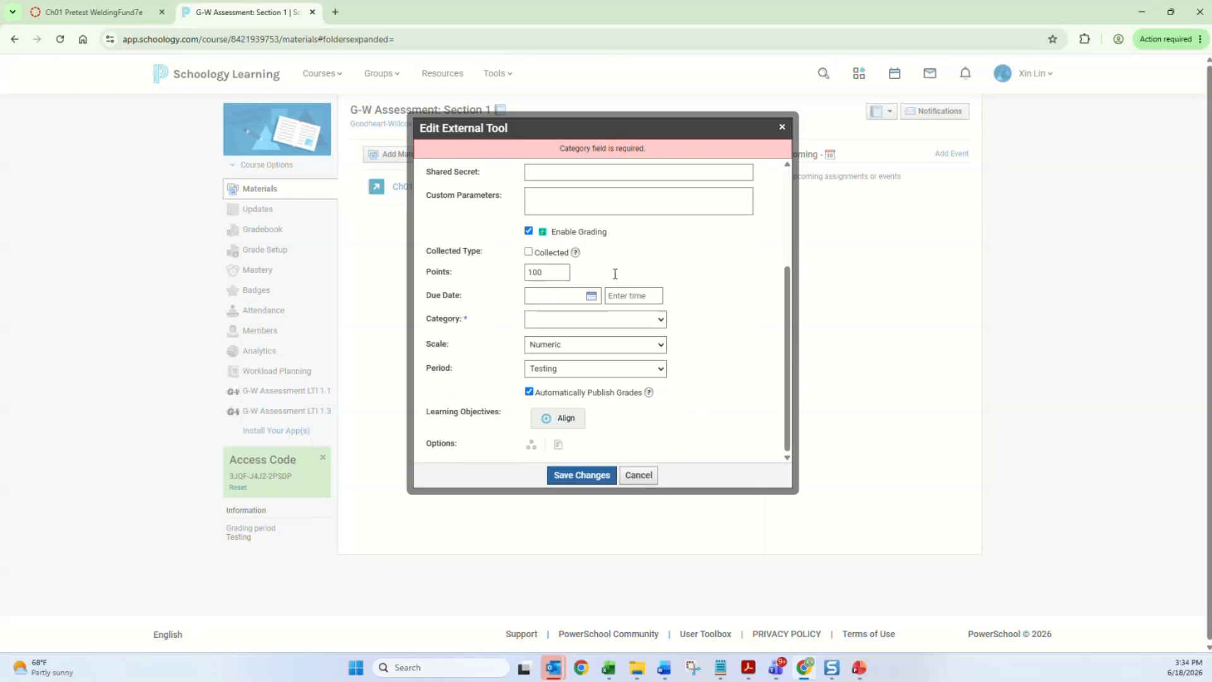
pyautogui.click(601, 323)
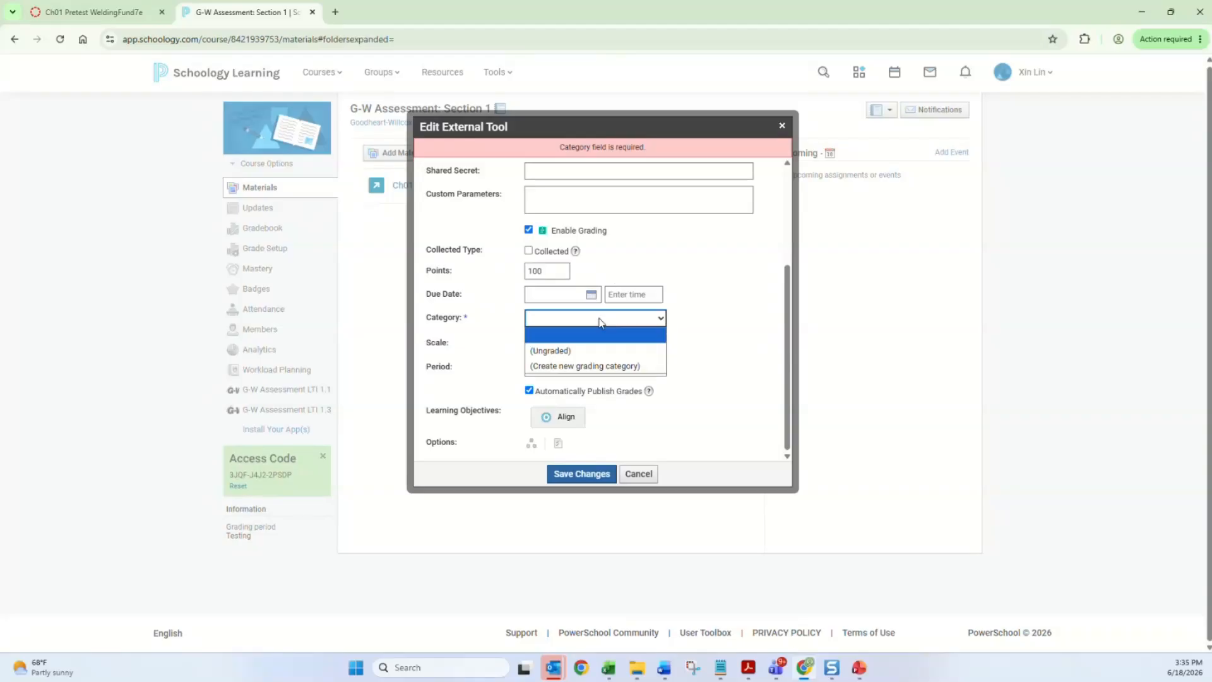
pyautogui.click(543, 352)
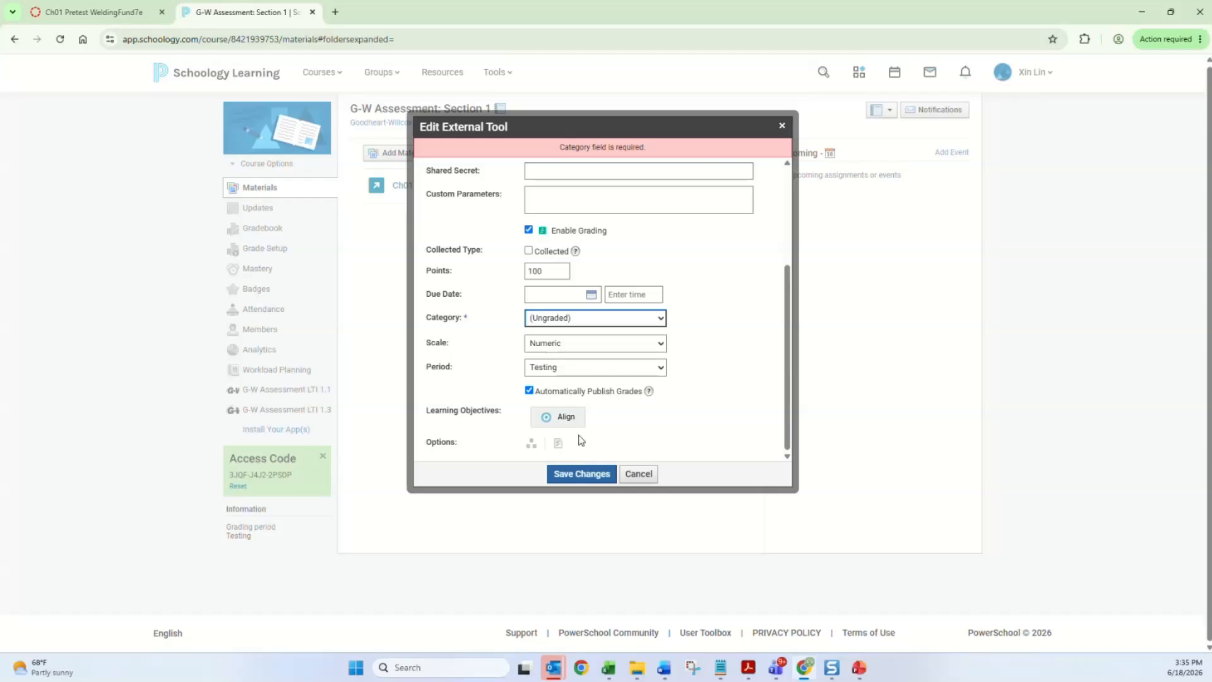
pyautogui.click(577, 474)
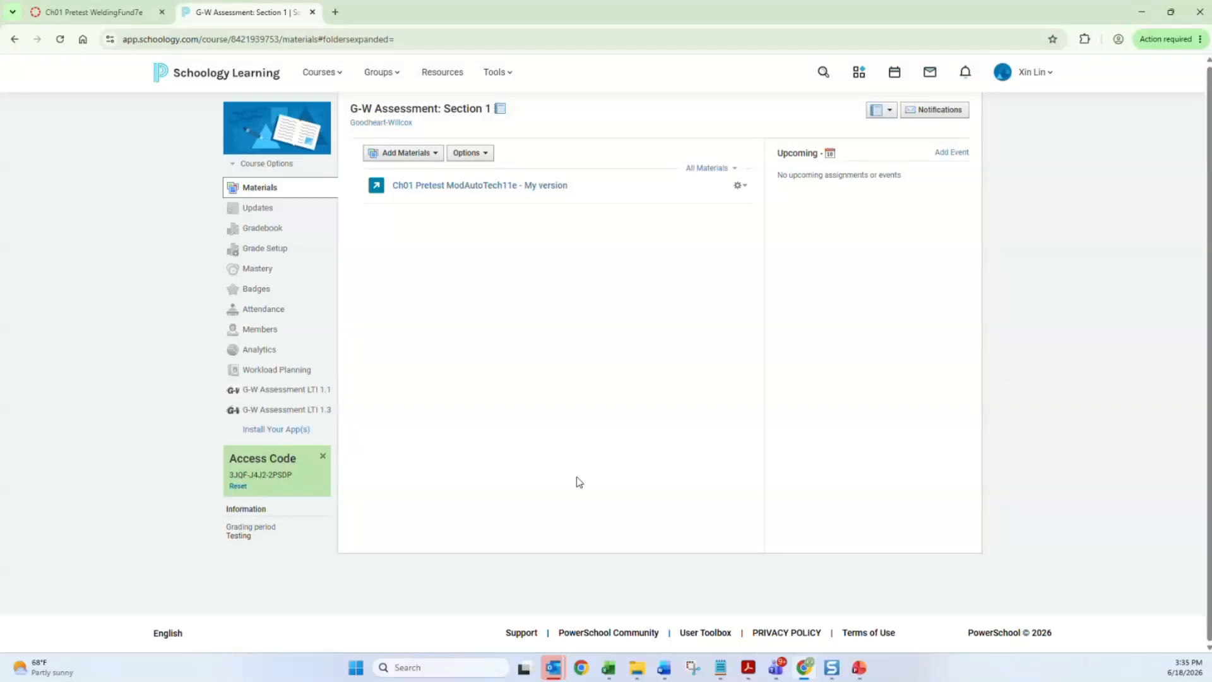
# Return to G-W Assessment LTI 1.1 in the course and open the Animal Science, 1e, Standard title
pyautogui.click(275, 391)
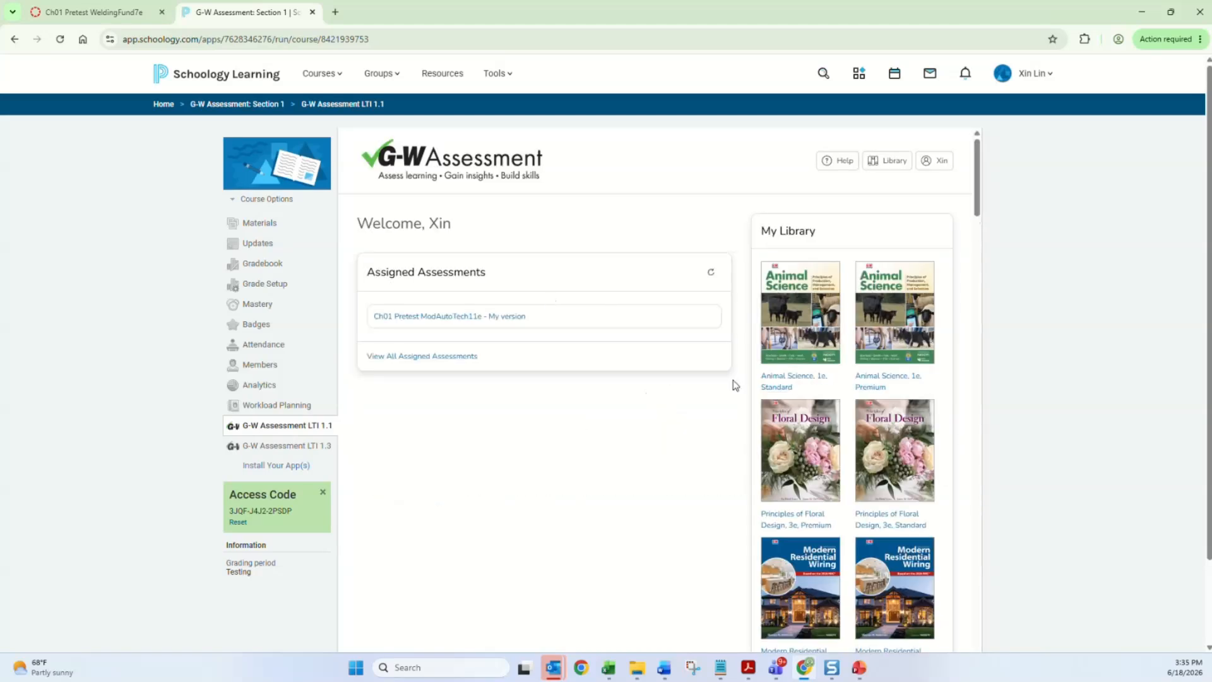
pyautogui.click(781, 377)
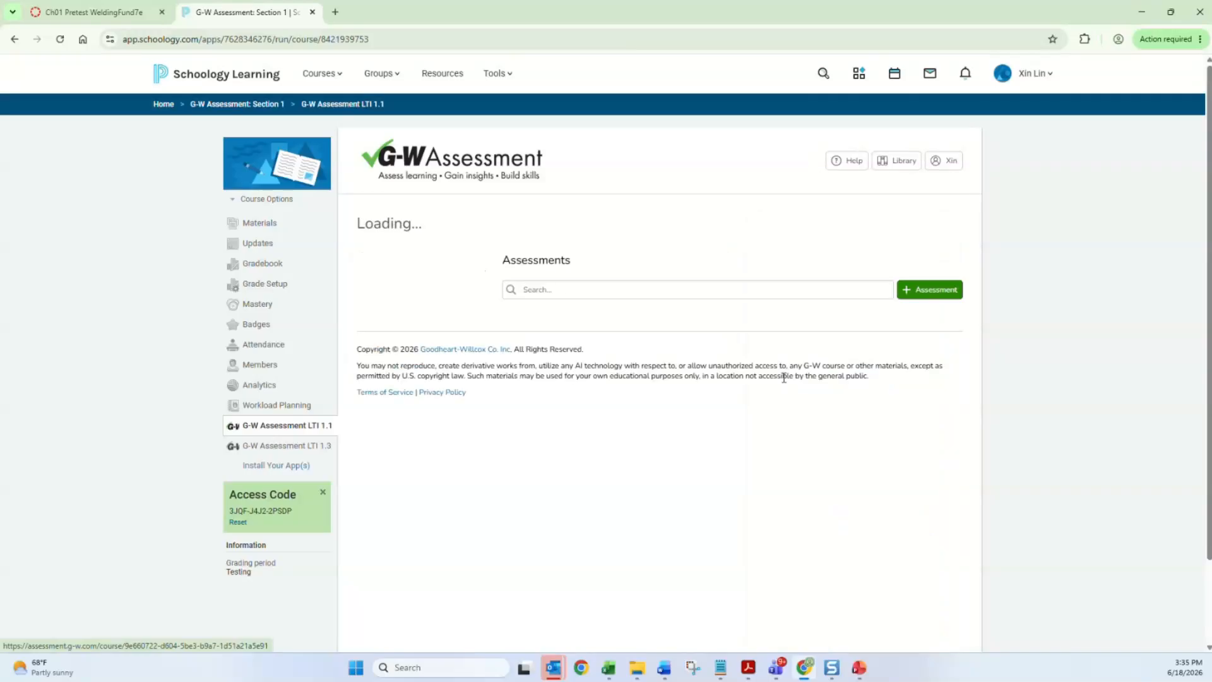